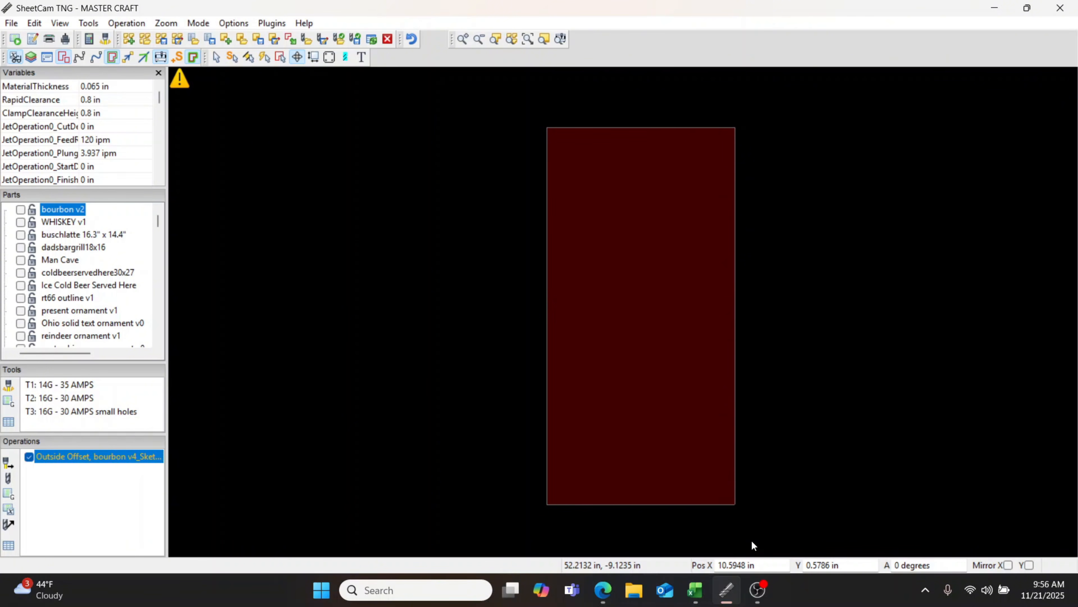
Review the unit settings in the application options, keeping inches as the linear unit
{"action": "mouse_move", "coordinate": [758, 591]}
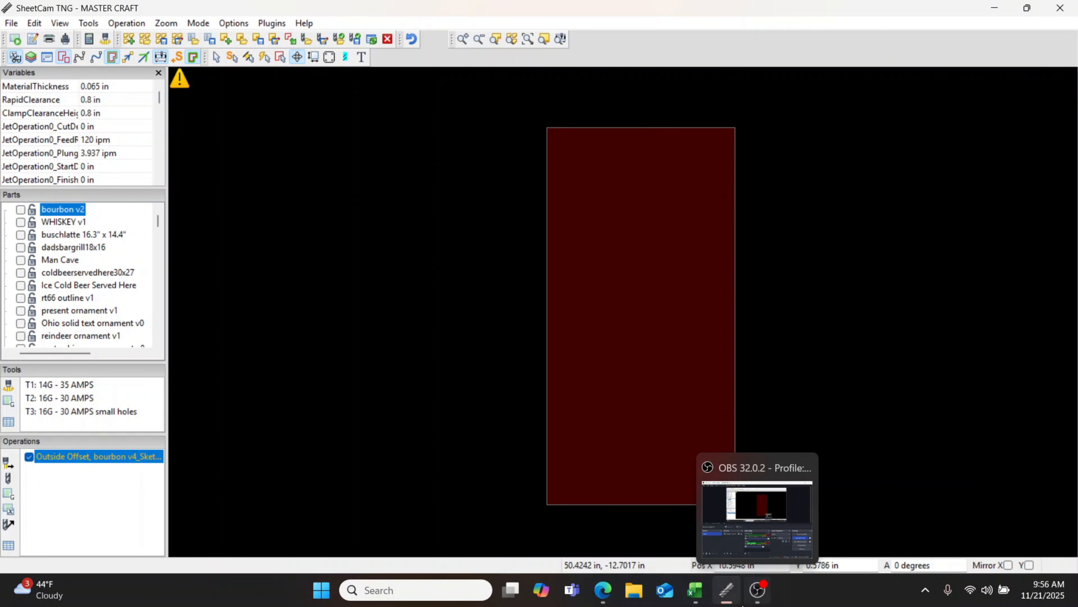
{"action": "left_click", "coordinate": [241, 24]}
{"action": "left_click", "coordinate": [249, 72]}
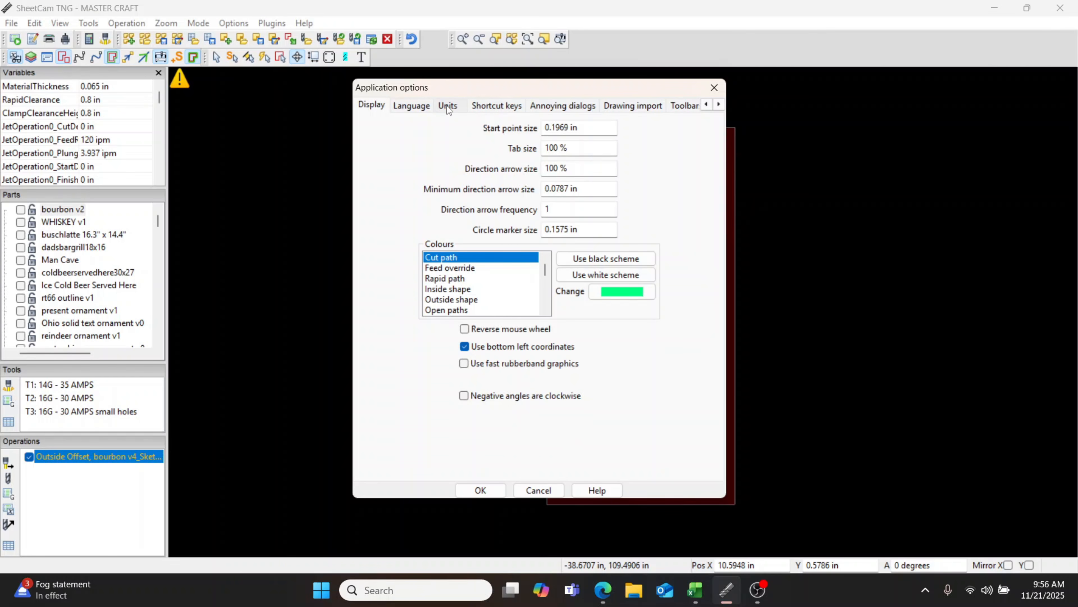
{"action": "left_click", "coordinate": [448, 106]}
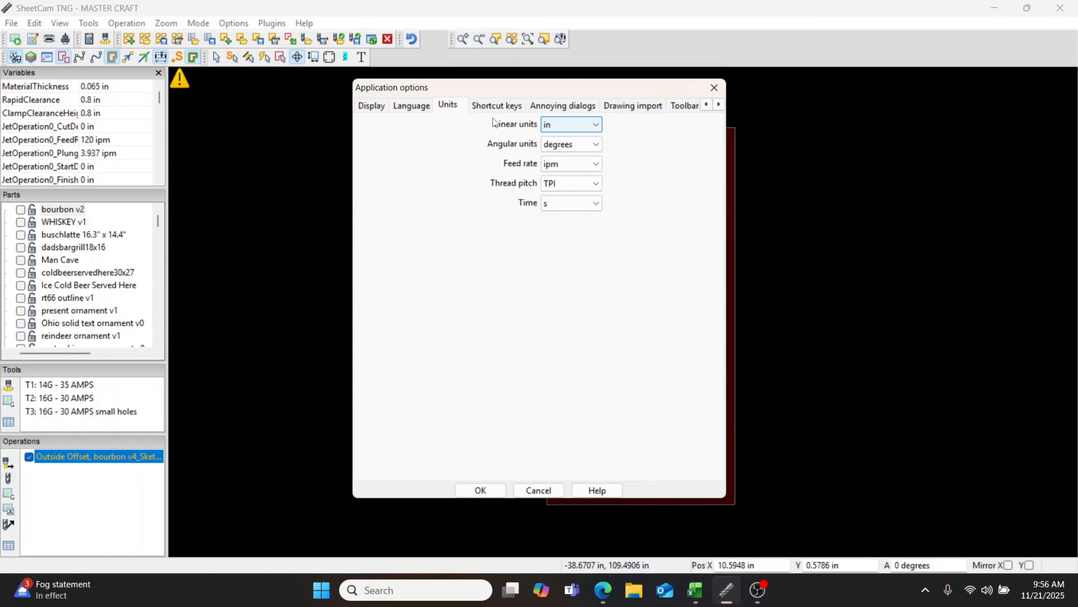
{"action": "left_click", "coordinate": [547, 125]}
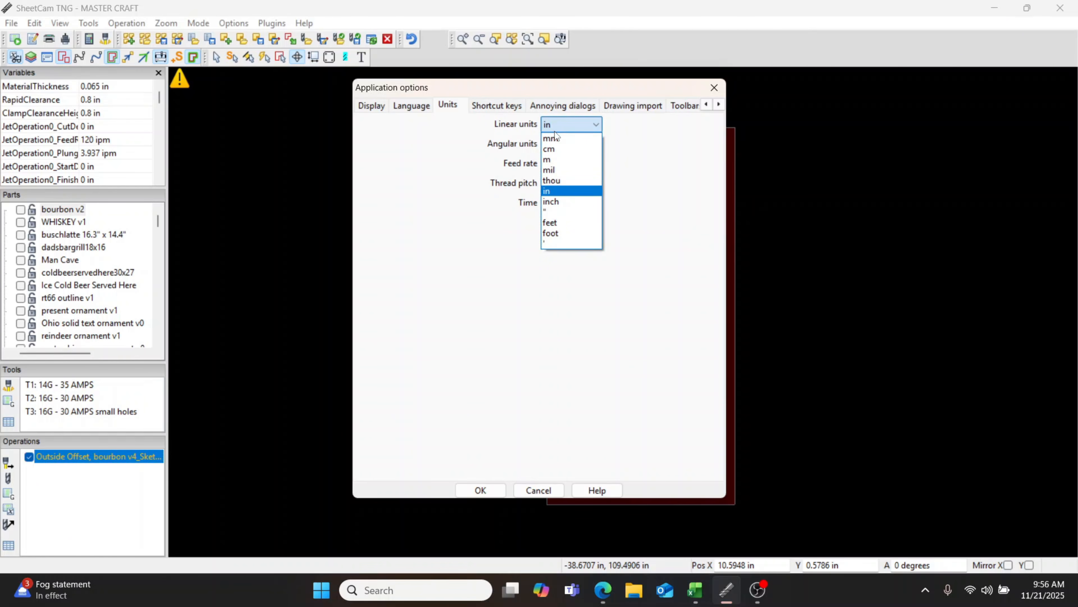
{"action": "left_click", "coordinate": [490, 127]}
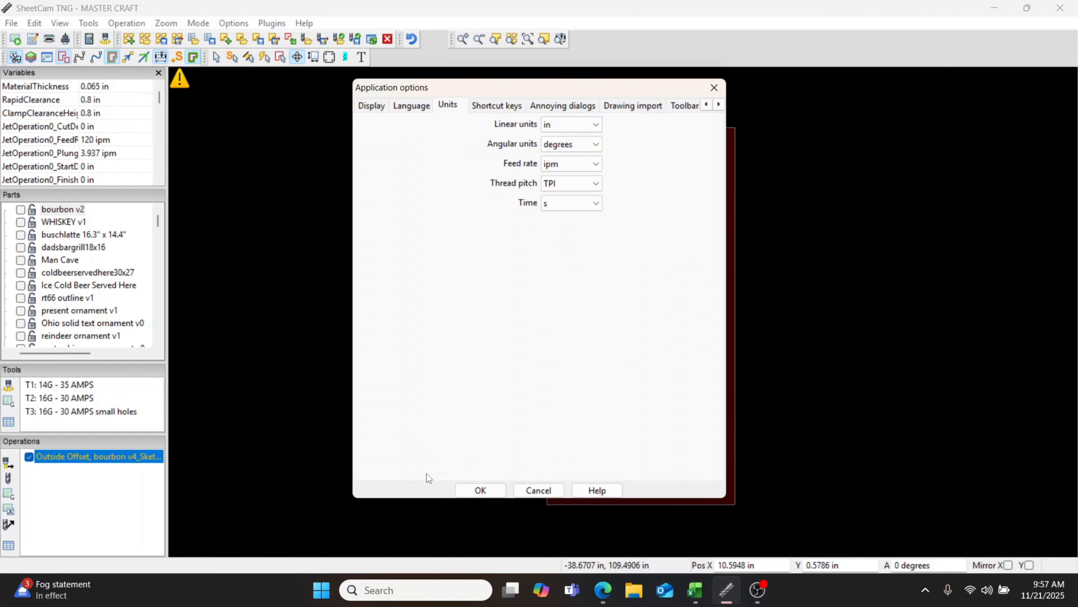
{"action": "left_click", "coordinate": [467, 490]}
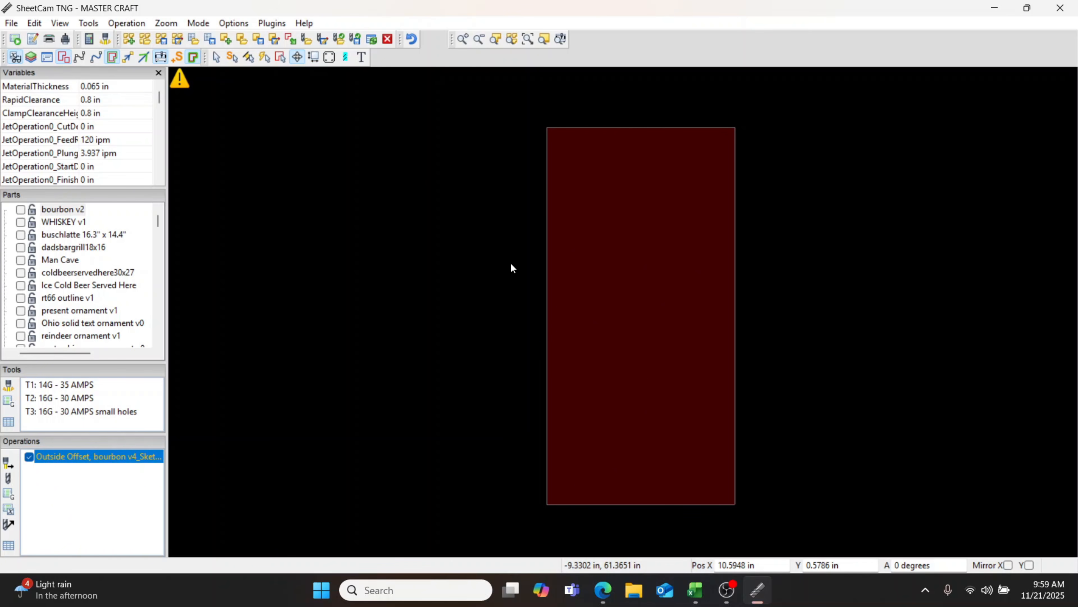
Set the machine's working envelope size to 48.25 in in X and 33.3 in in Y
{"action": "left_click", "coordinate": [235, 24]}
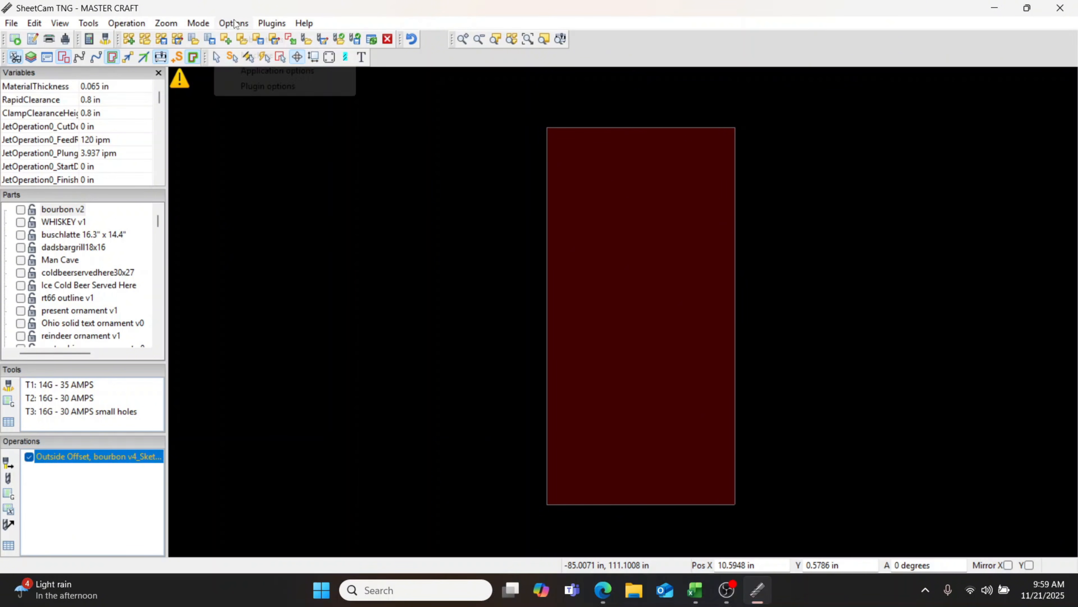
{"action": "left_click", "coordinate": [245, 56]}
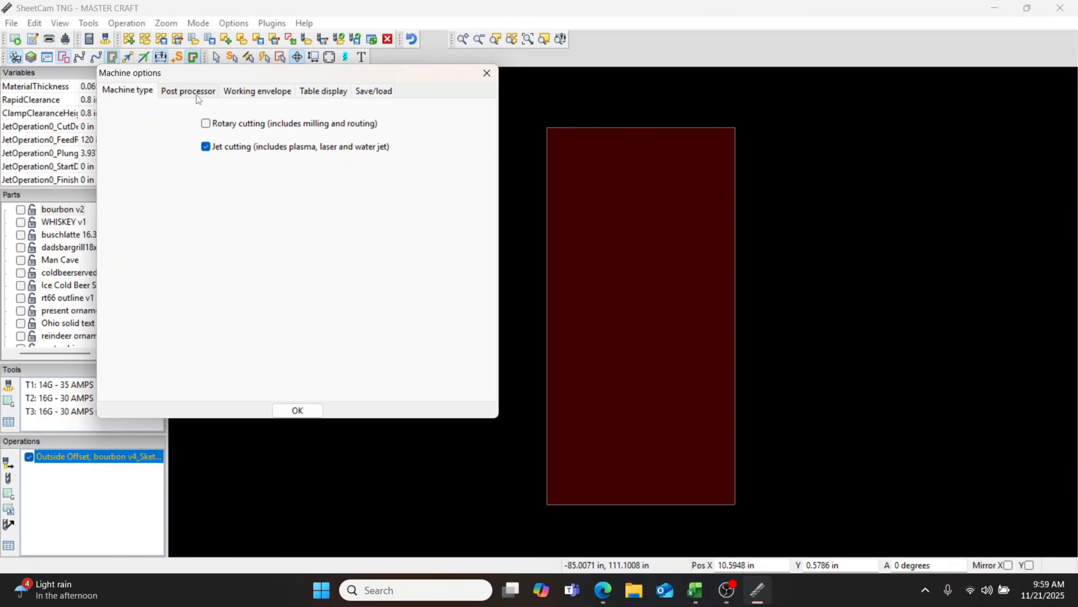
{"action": "left_click", "coordinate": [247, 90]}
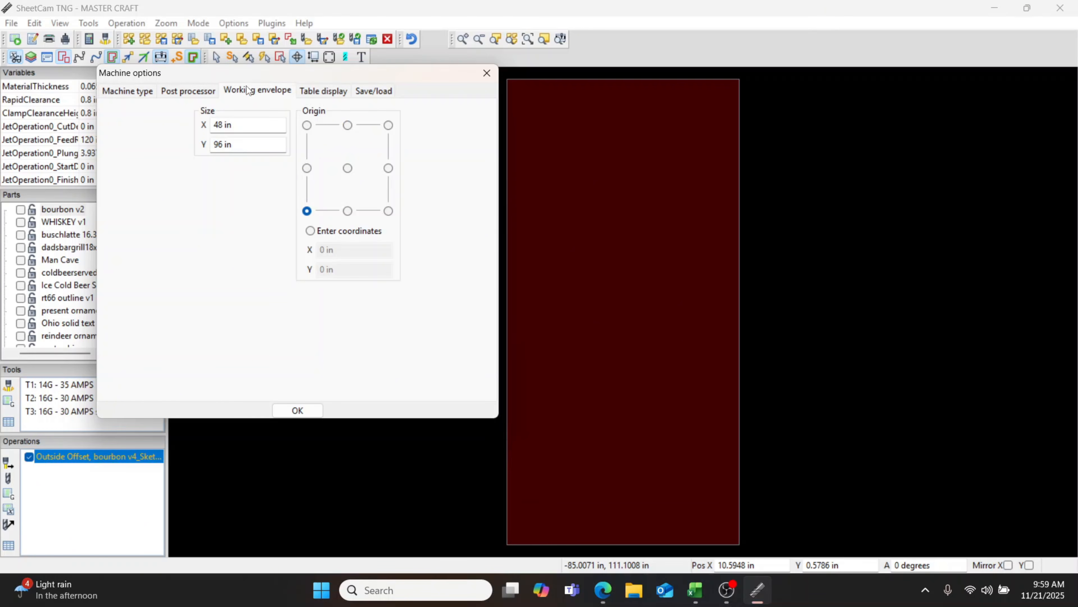
{"action": "double_click", "coordinate": [220, 124]}
{"action": "left_click", "coordinate": [223, 124]}
{"action": "type", "text": ".25"}
{"action": "key", "text": "Tab"}
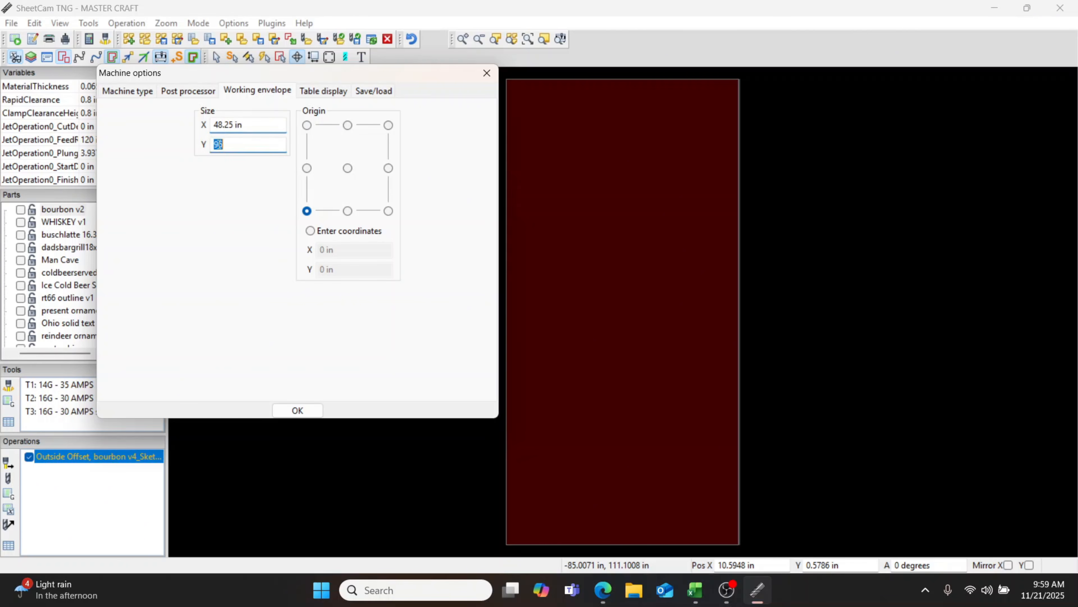
{"action": "type", "text": "33.3"}
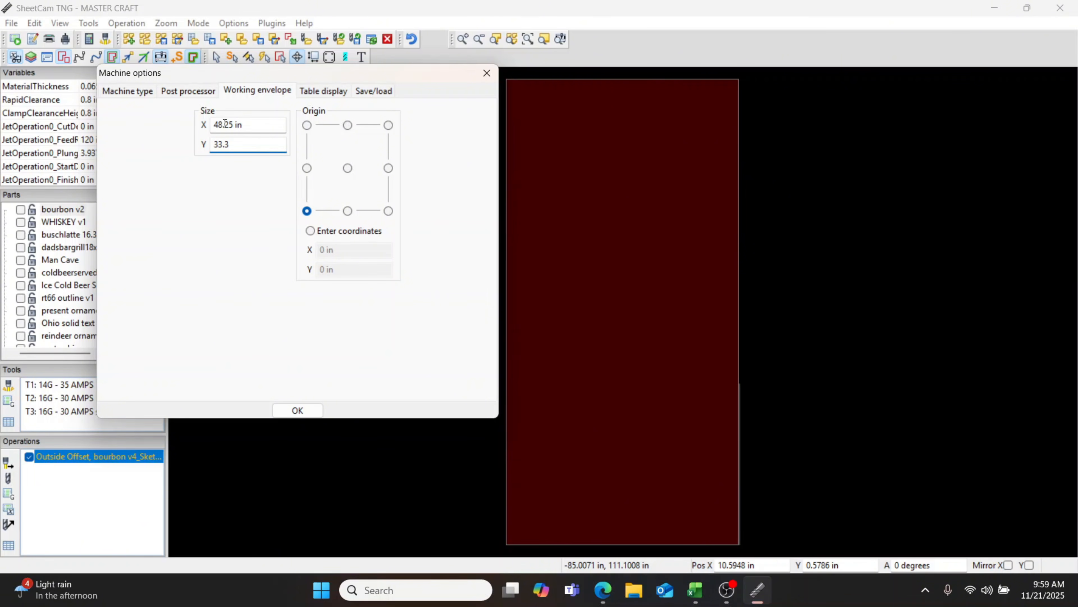
{"action": "left_click", "coordinate": [320, 91]}
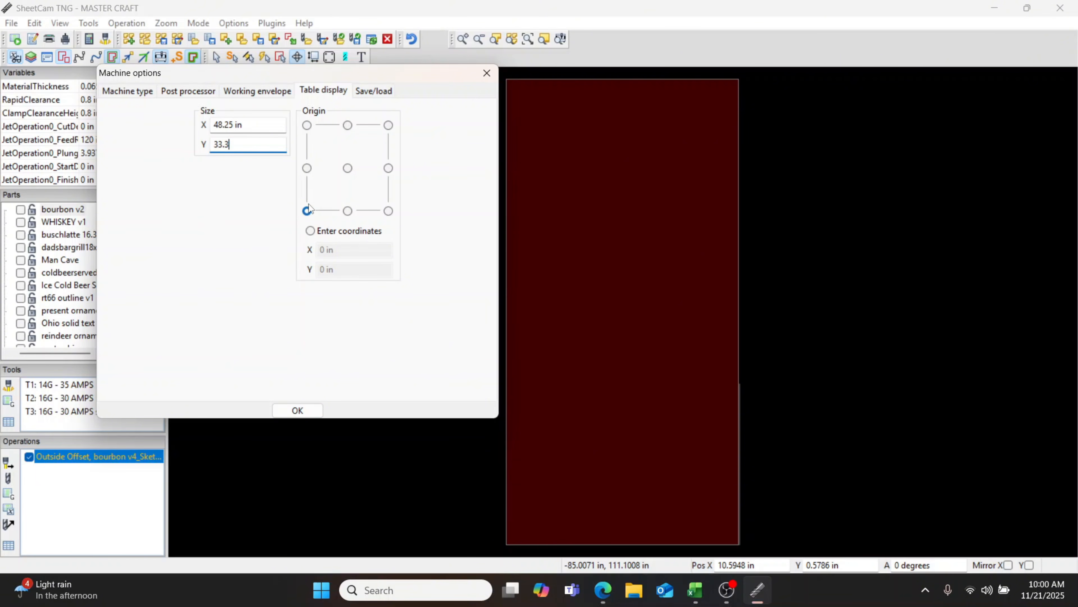
{"action": "left_click", "coordinate": [265, 92]}
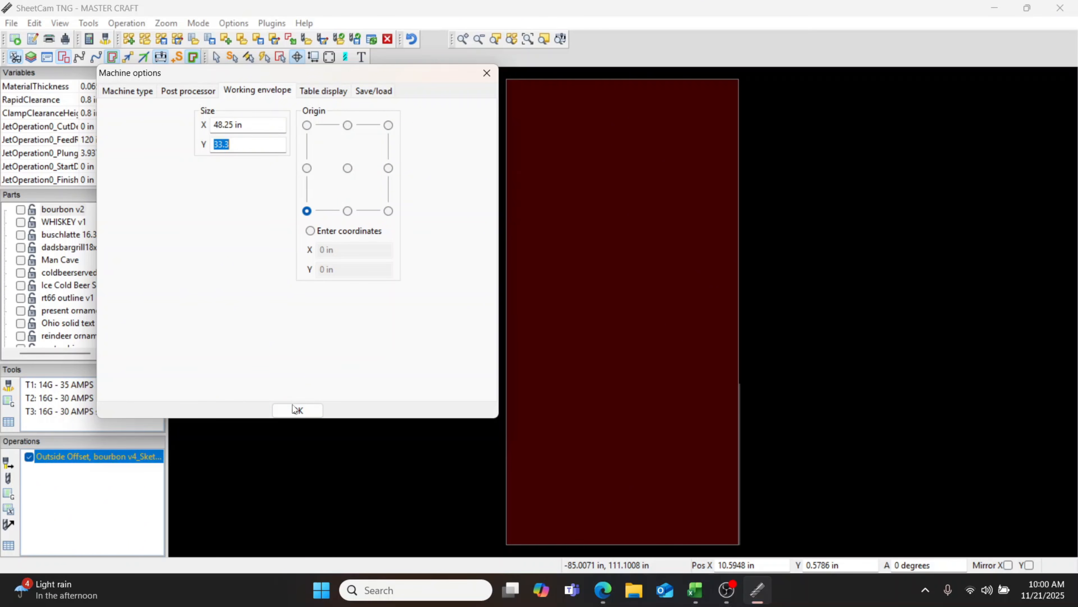
{"action": "left_click", "coordinate": [297, 410]}
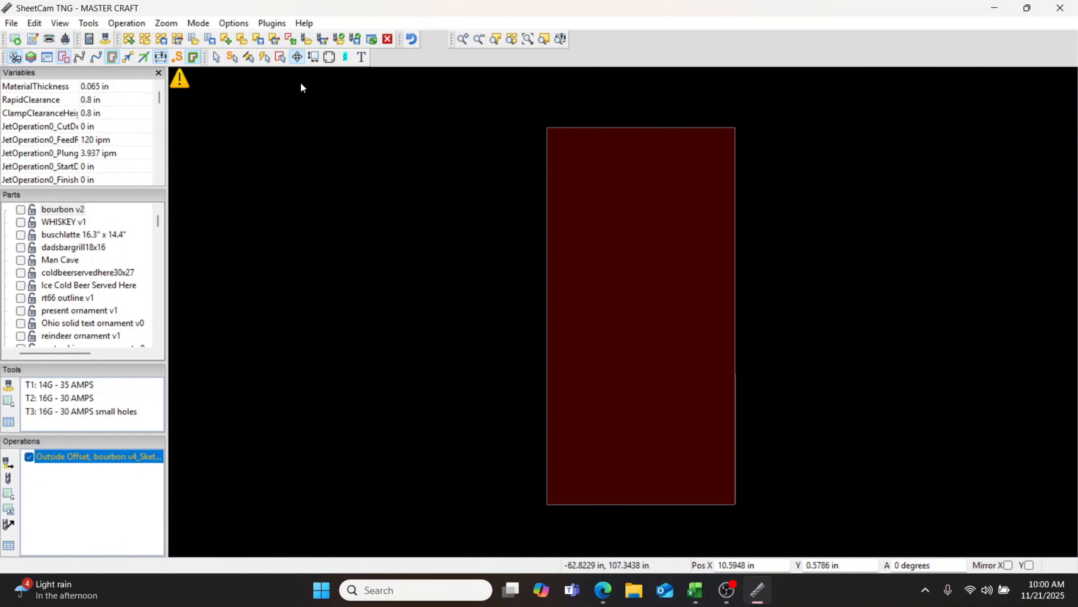
Set the job material's Y size to 32 in and place its origin at the sheet's lower-left corner
{"action": "left_click", "coordinate": [232, 26]}
{"action": "left_click", "coordinate": [232, 39]}
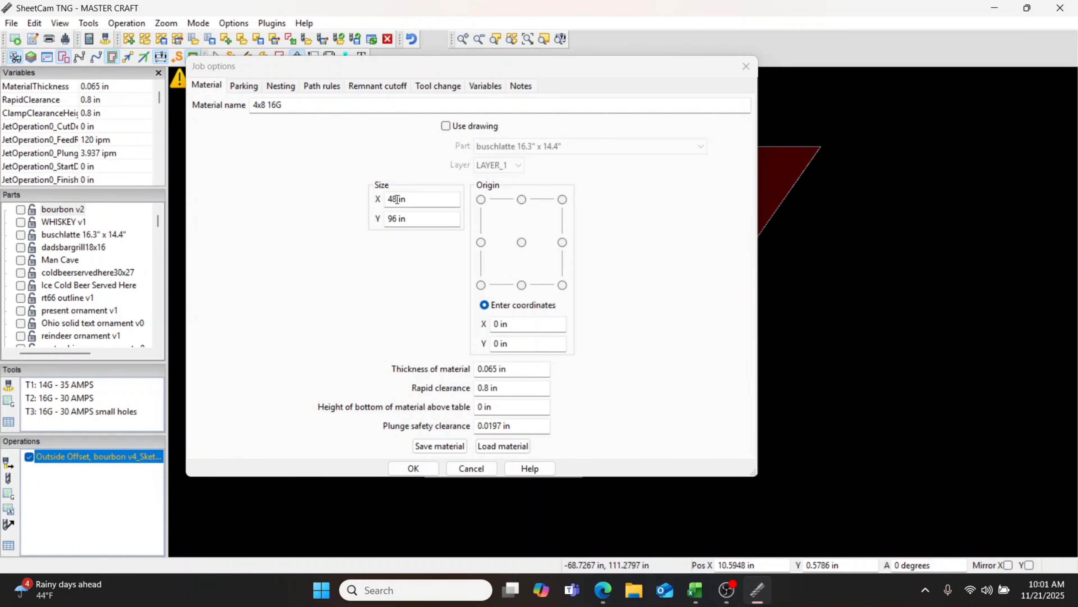
{"action": "left_click", "coordinate": [397, 218]}
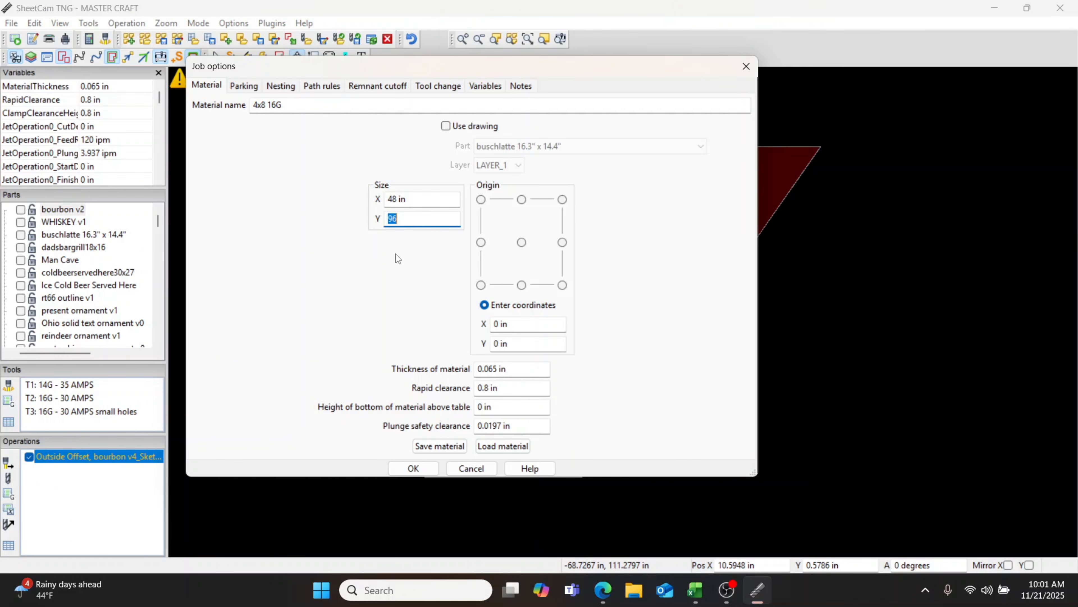
{"action": "type", "text": "32"}
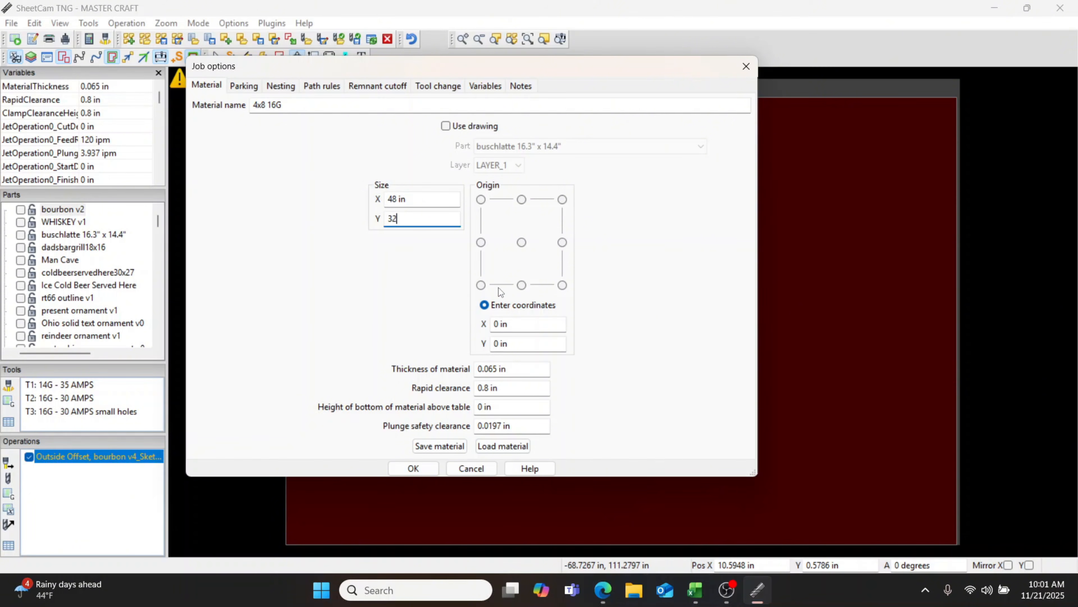
{"action": "left_click", "coordinate": [481, 285]}
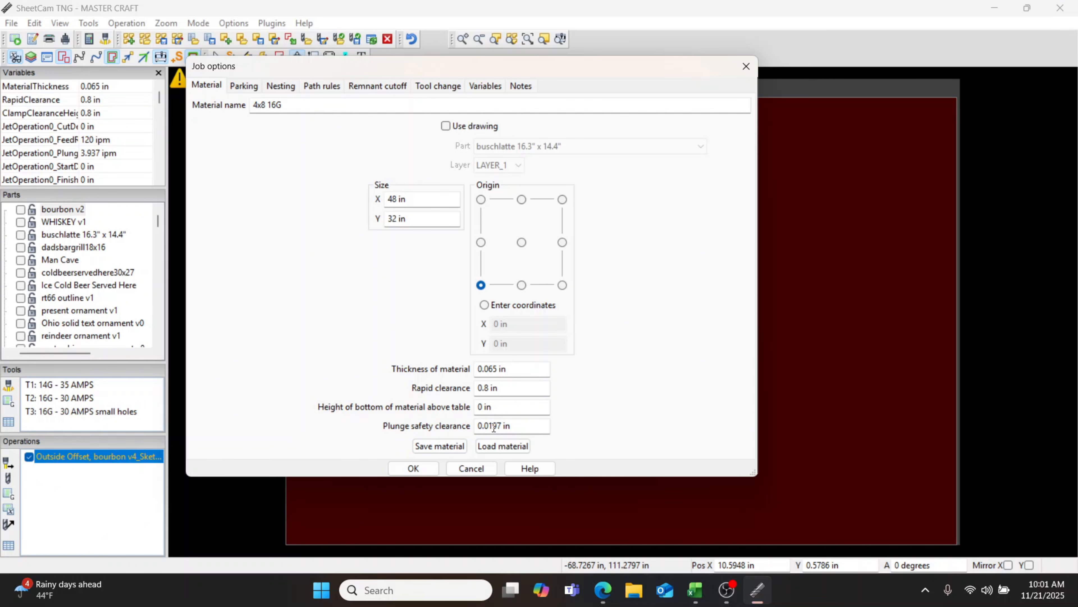
{"action": "left_click", "coordinate": [422, 467]}
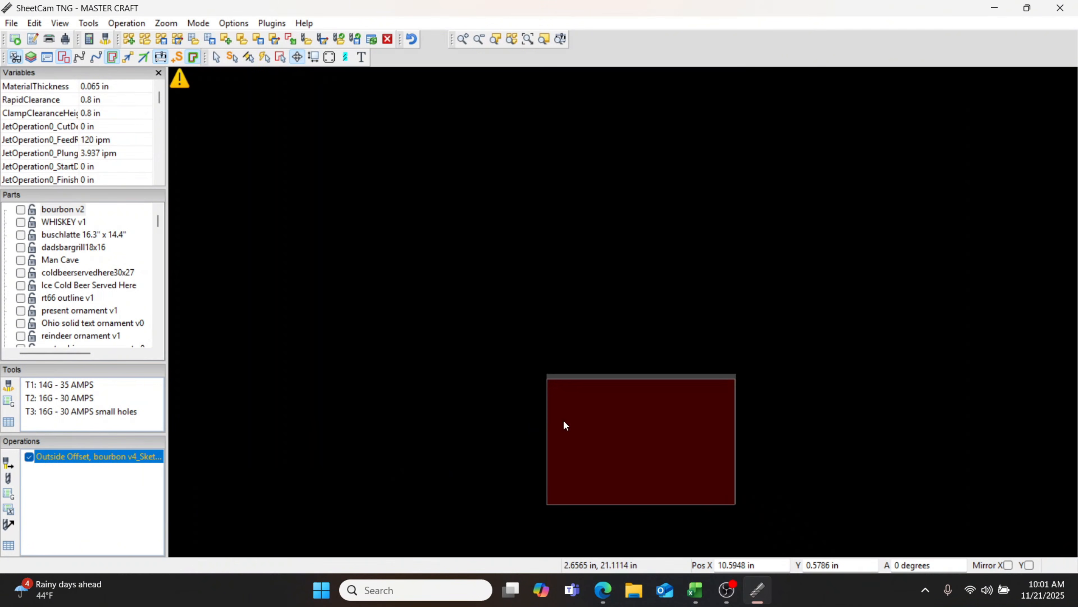
{"action": "scroll", "coordinate": [696, 414], "scroll_direction": "up", "scroll_amount": 2}
{"action": "scroll", "coordinate": [656, 461], "scroll_direction": "up", "scroll_amount": 2}
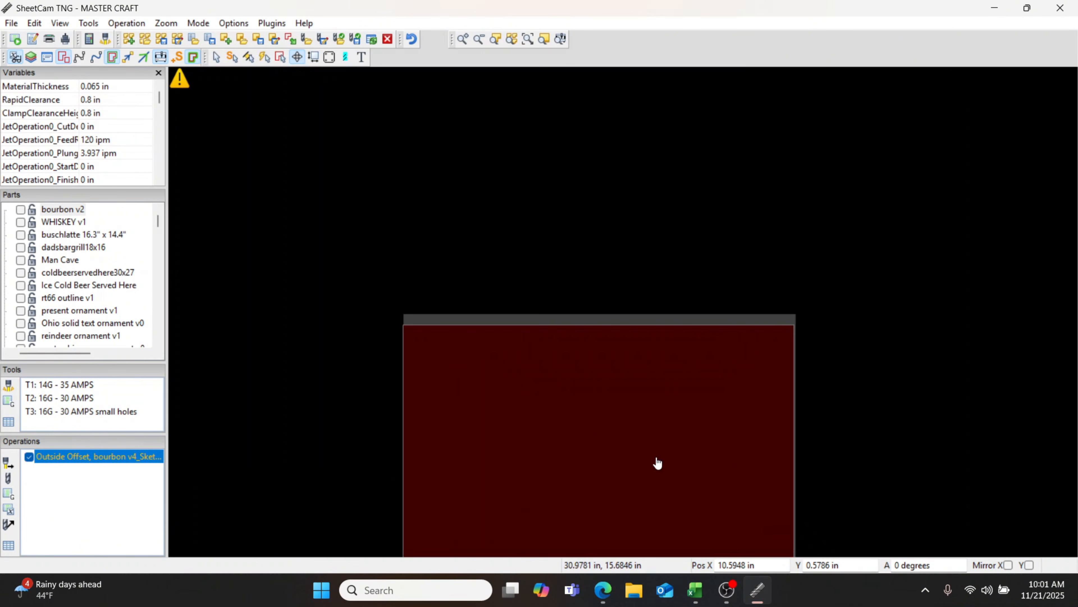
{"action": "middle_click_drag", "start_coordinate": [655, 460], "coordinate": [672, 352]}
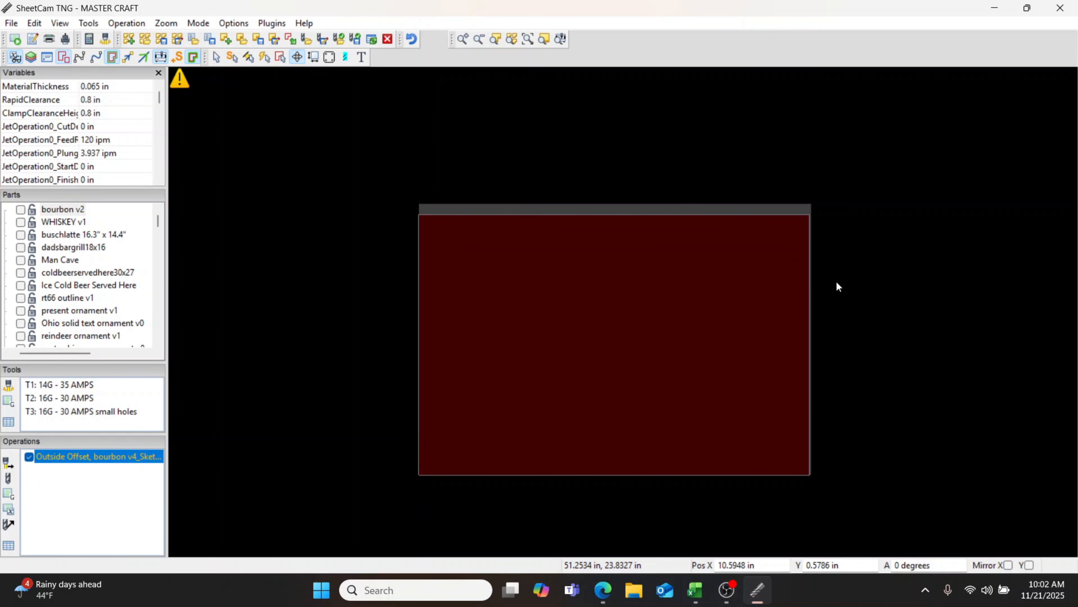
{"action": "scroll", "coordinate": [832, 283], "scroll_direction": "up", "scroll_amount": 2}
{"action": "scroll", "coordinate": [817, 280], "scroll_direction": "up", "scroll_amount": 1}
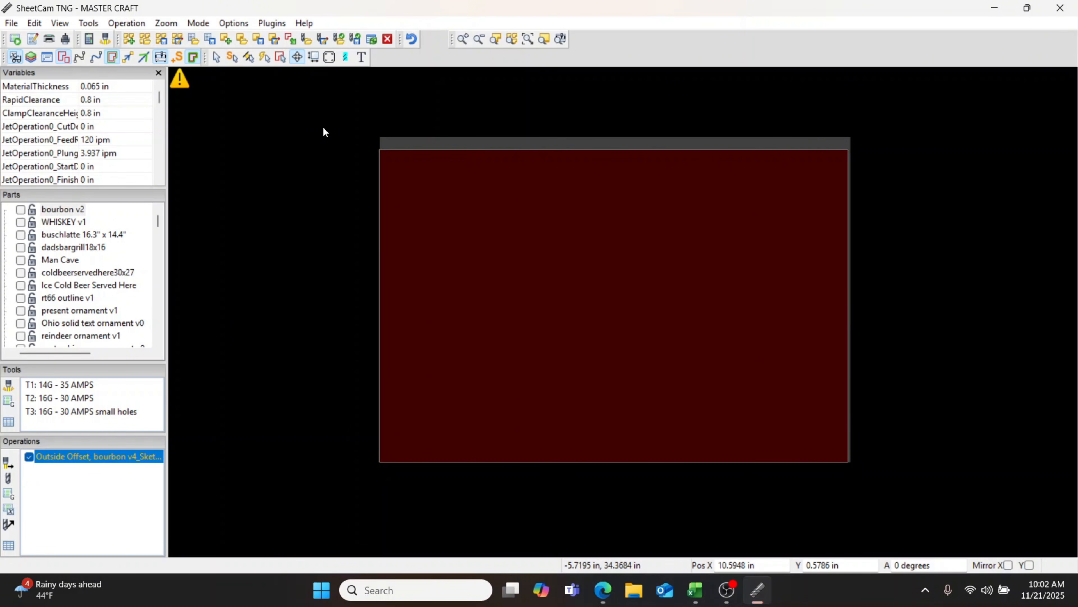
Fill in a new plasma jet tool named 14GA with a feed rate of 111 ipm, and discard it
{"action": "left_click", "coordinate": [10, 387]}
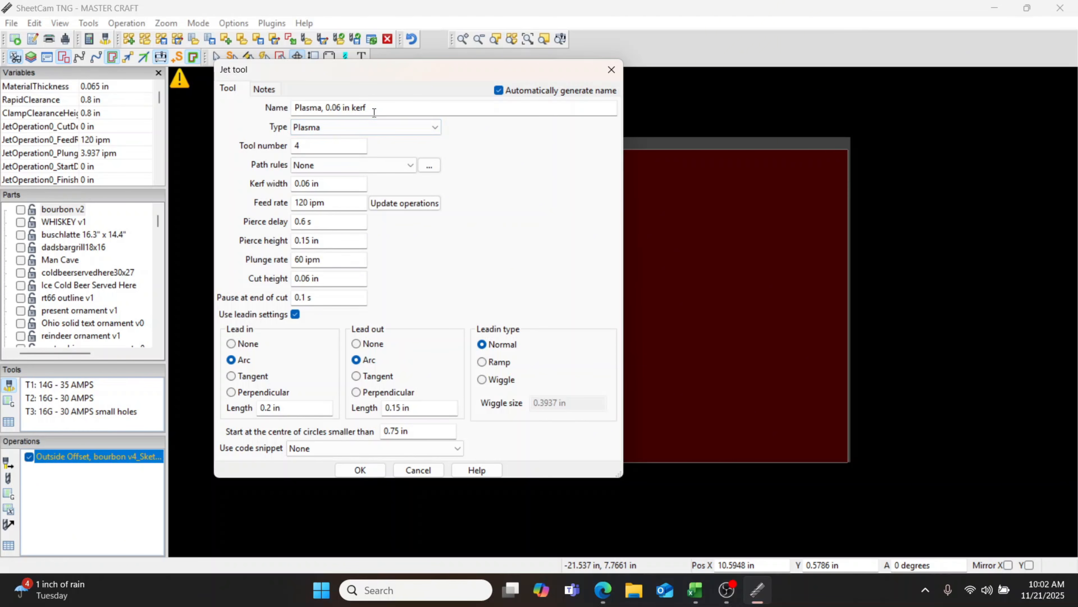
{"action": "left_click", "coordinate": [499, 91]}
{"action": "left_click_drag", "start_coordinate": [377, 107], "coordinate": [284, 100]}
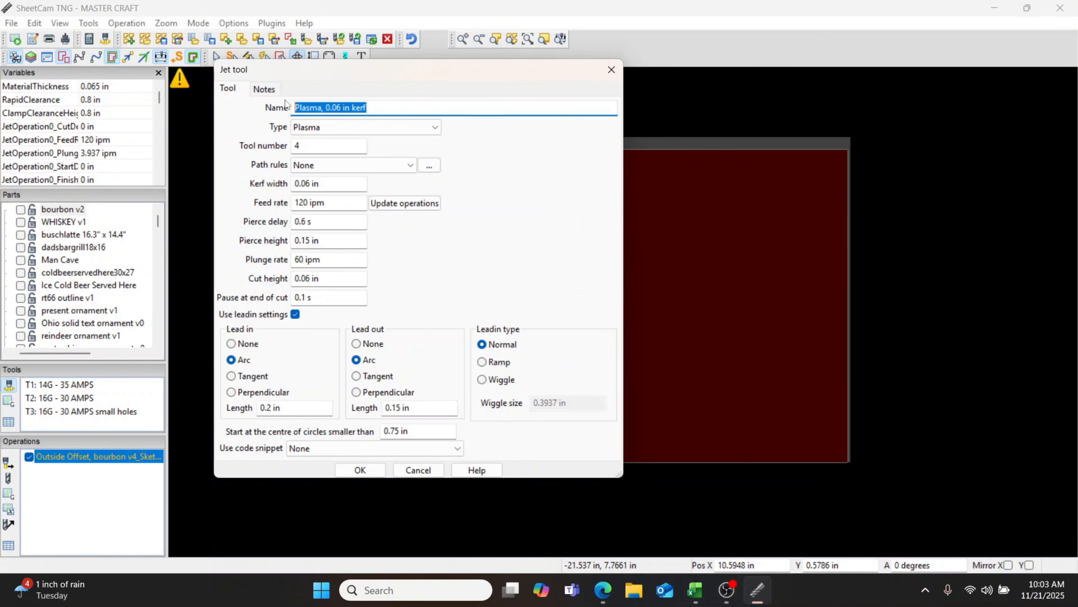
{"action": "type", "text": "14GA"}
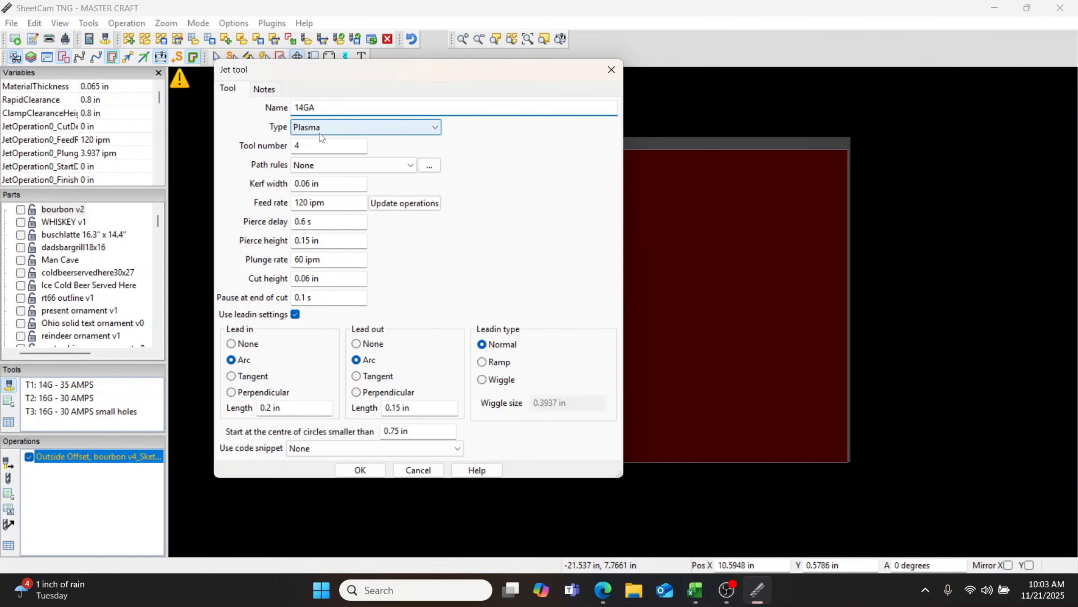
{"action": "left_click", "coordinate": [319, 127]}
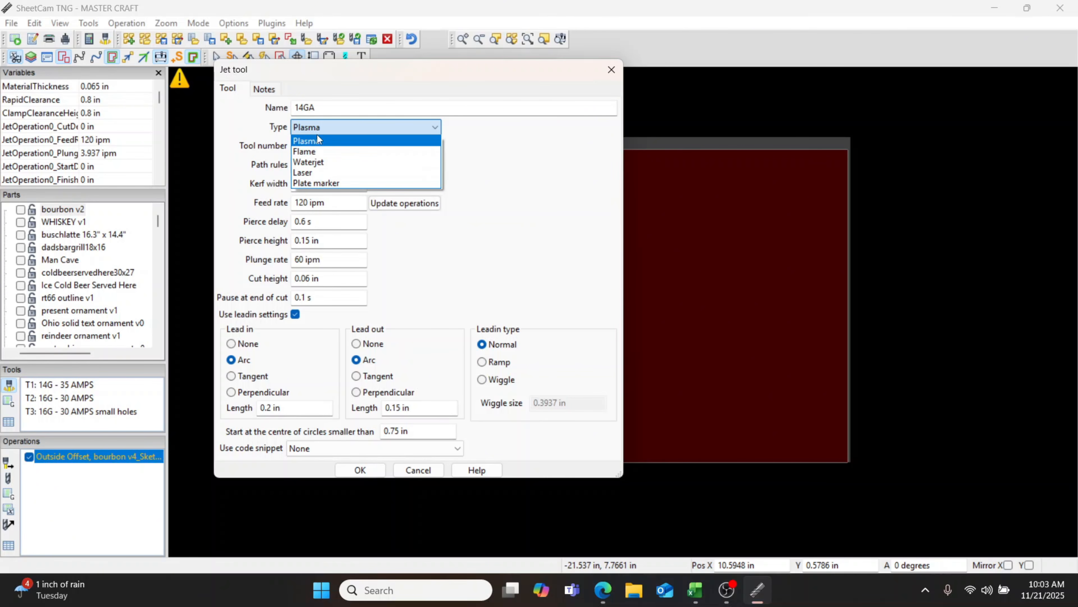
{"action": "left_click", "coordinate": [317, 135]}
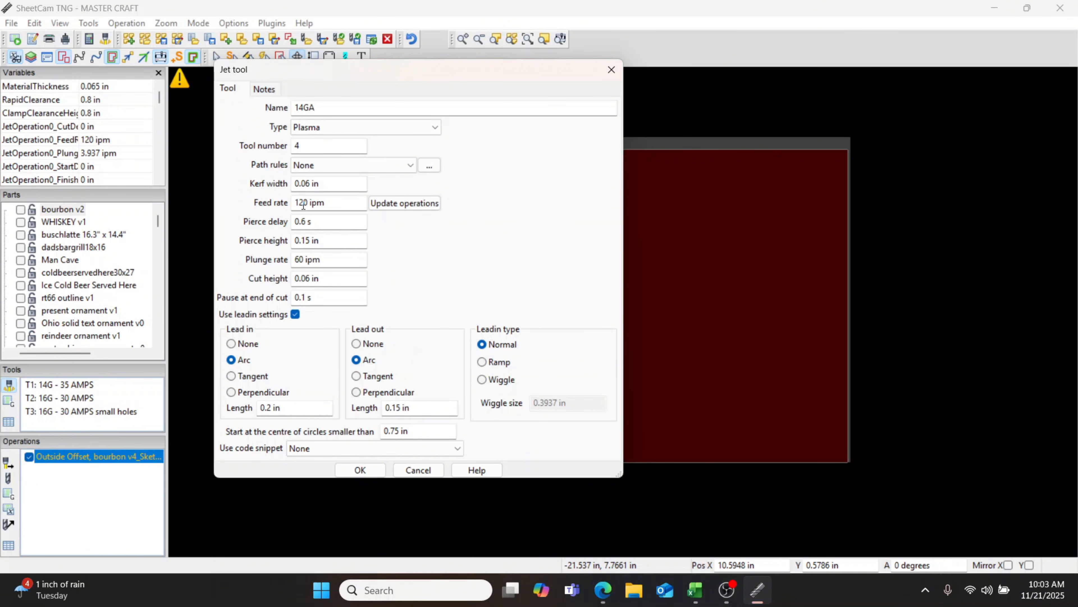
{"action": "left_click", "coordinate": [303, 205]}
{"action": "type", "text": "111"}
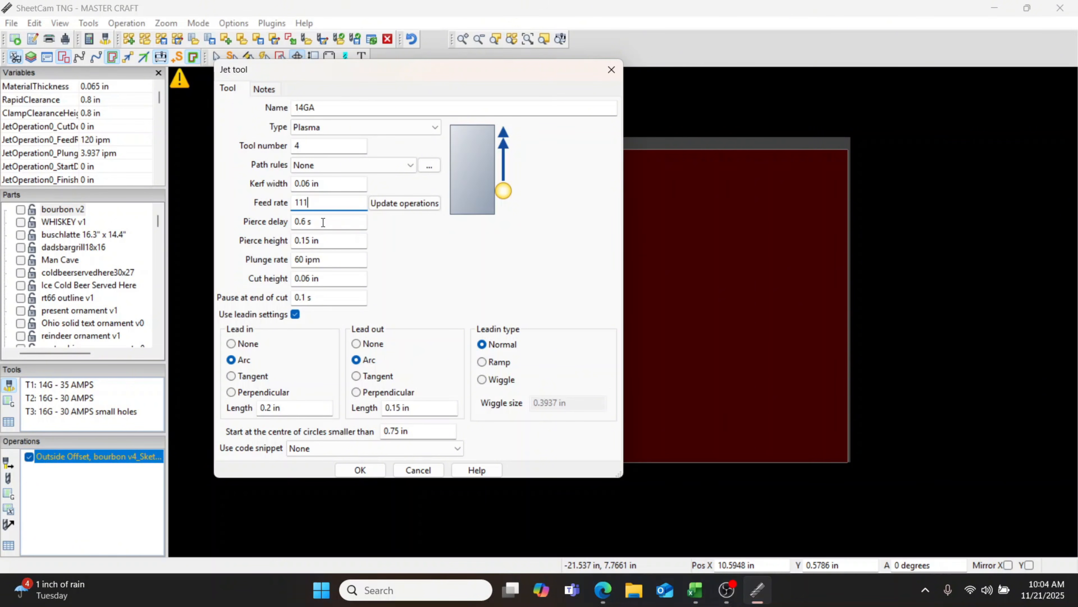
{"action": "left_click", "coordinate": [295, 315]}
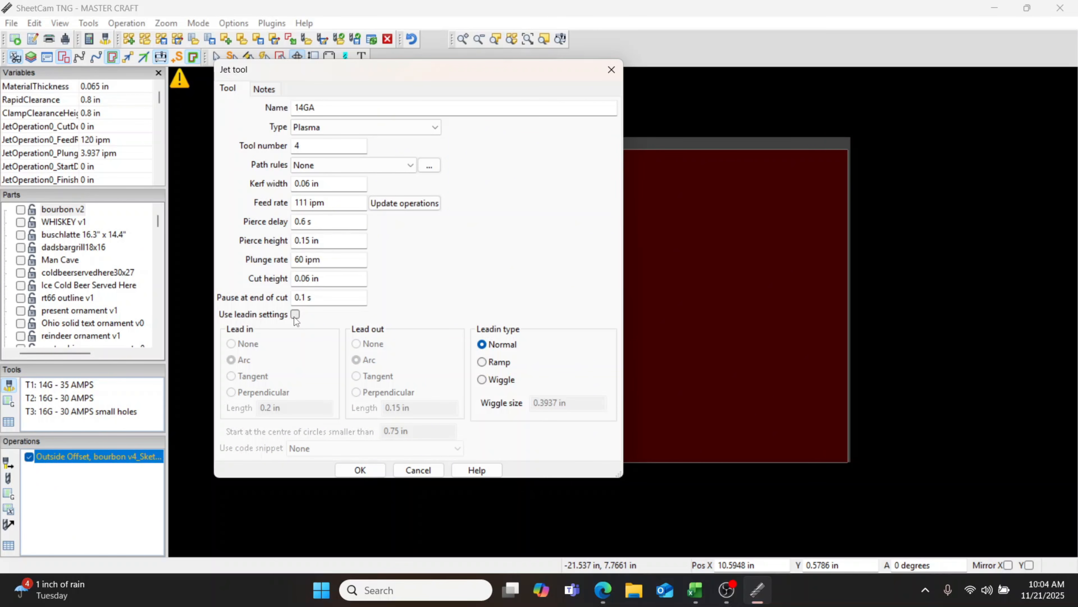
{"action": "left_click", "coordinate": [295, 315]}
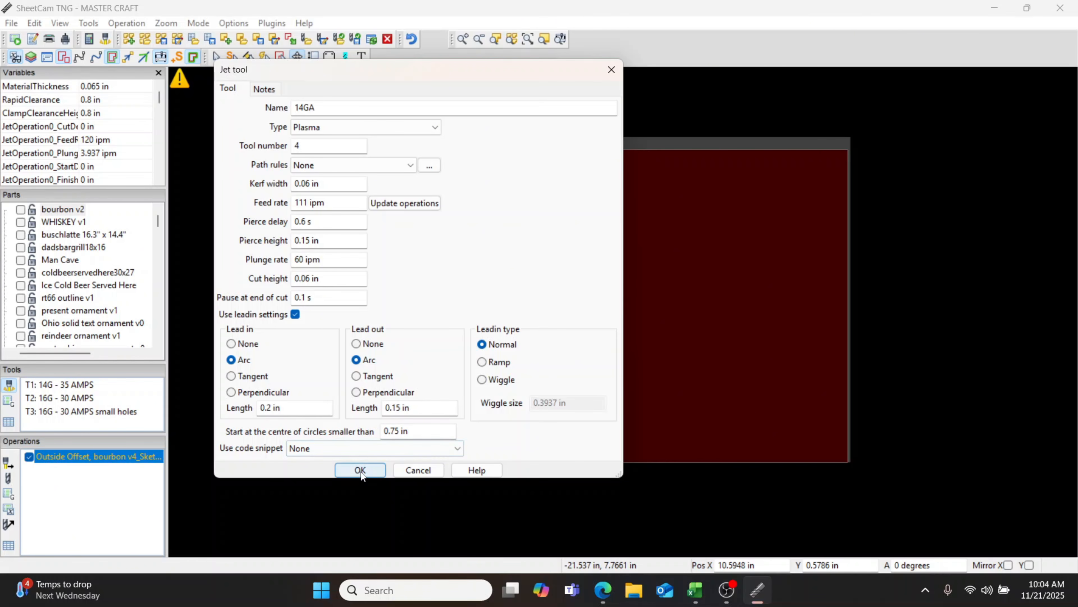
{"action": "left_click", "coordinate": [418, 469]}
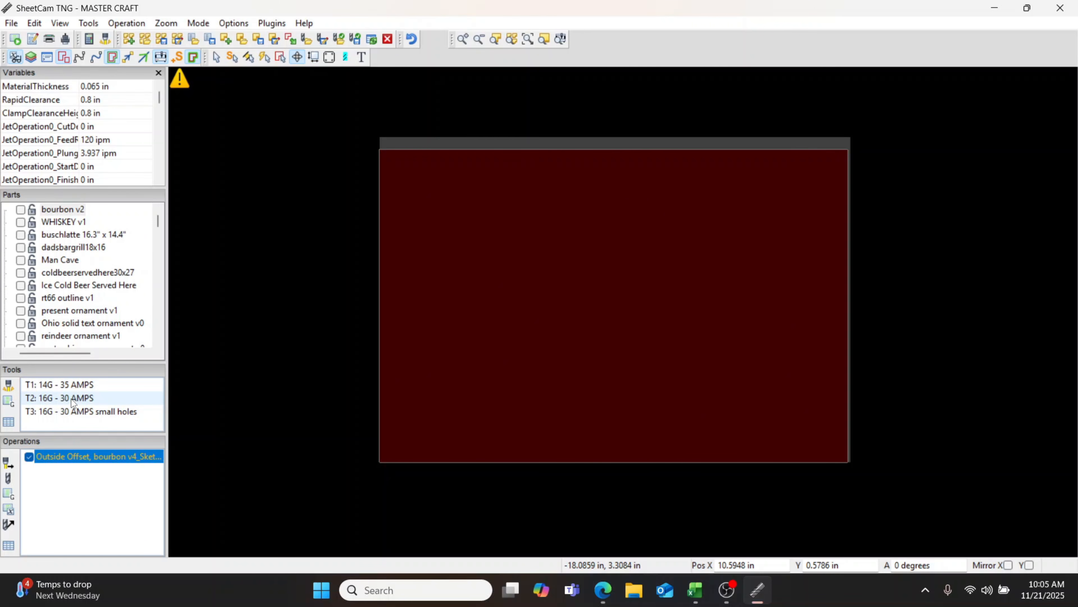
Create a new part and import test1.dxf at inch scale, positioned by its lower-left corner and named after the drawing
{"action": "left_click", "coordinate": [46, 411]}
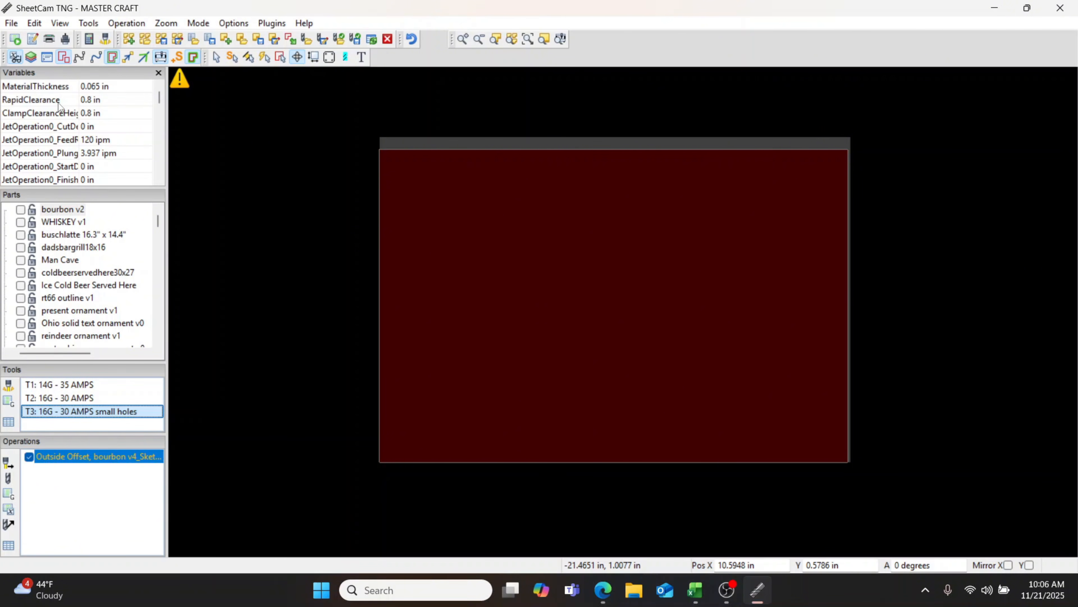
{"action": "left_click", "coordinate": [11, 25]}
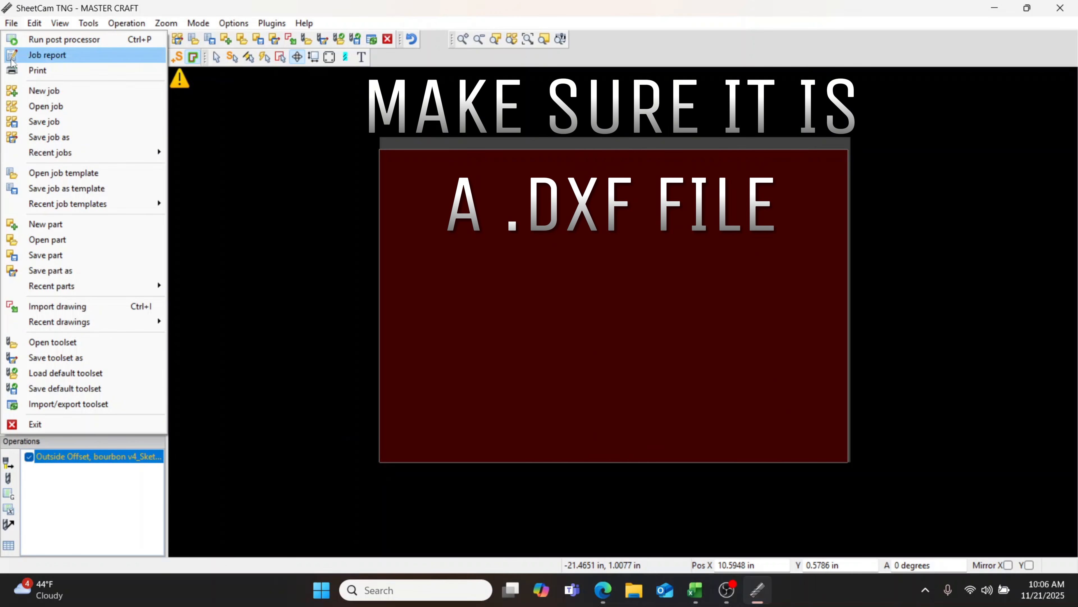
{"action": "left_click", "coordinate": [59, 225]}
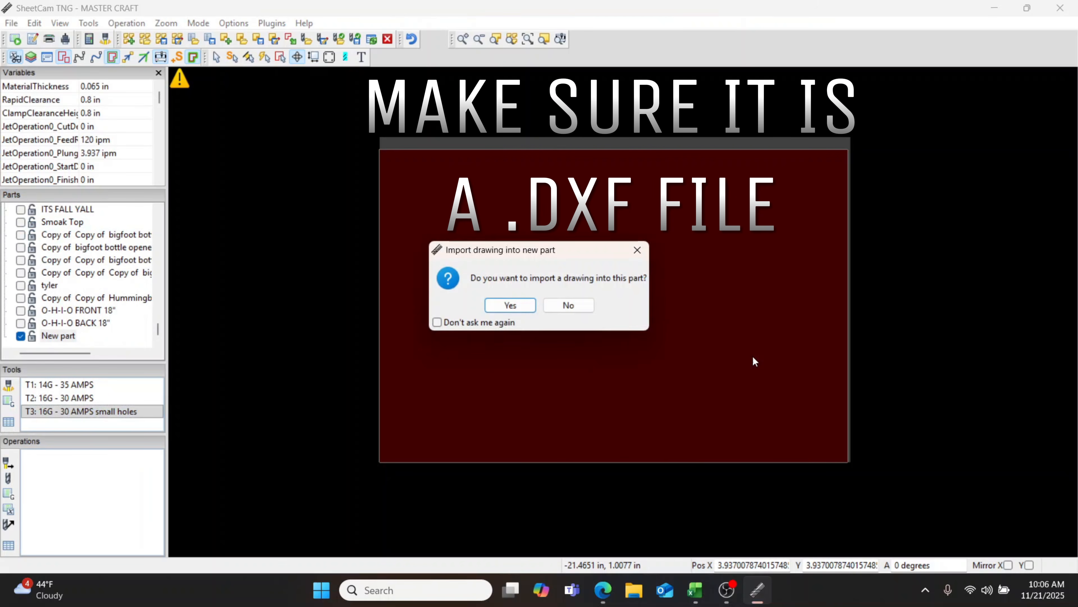
{"action": "left_click", "coordinate": [523, 308]}
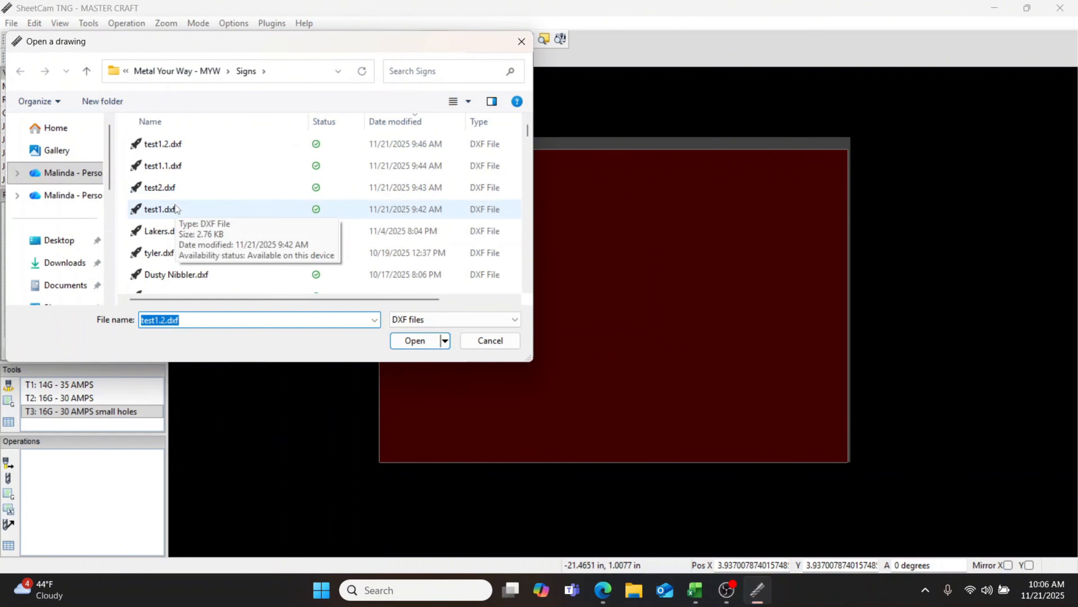
{"action": "double_click", "coordinate": [174, 206]}
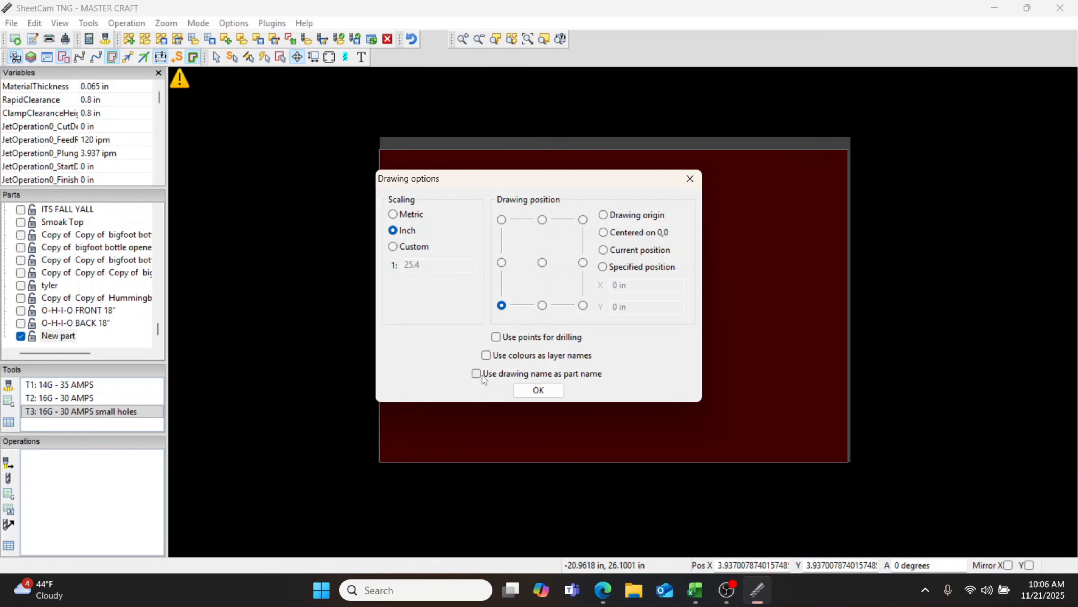
{"action": "left_click", "coordinate": [547, 398]}
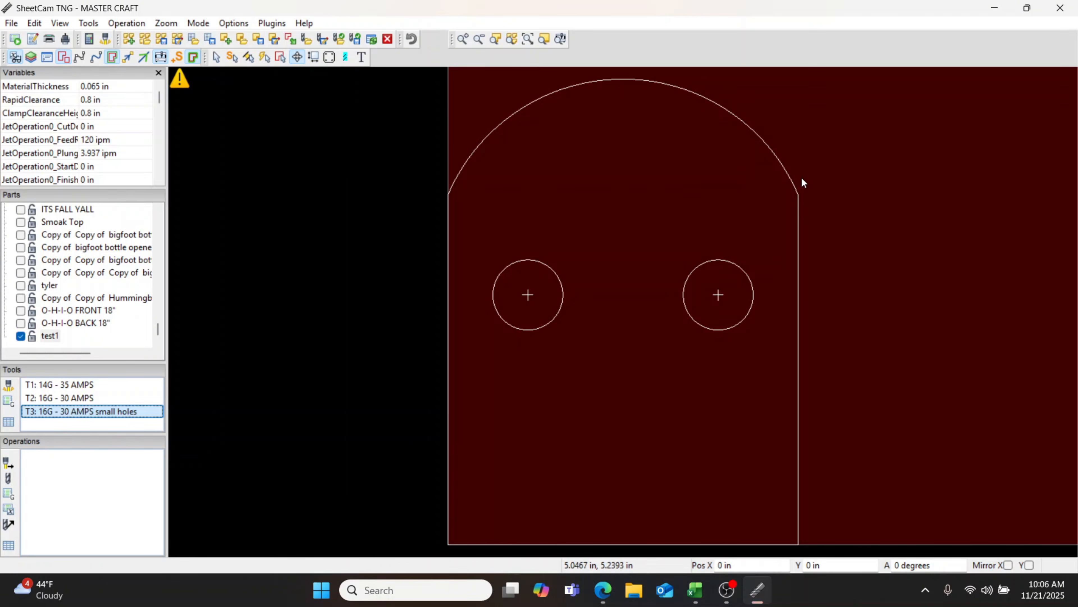
Switch to contour selection mode and examine the outer outline and two holes of the test1 part
{"action": "left_click", "coordinate": [280, 58]}
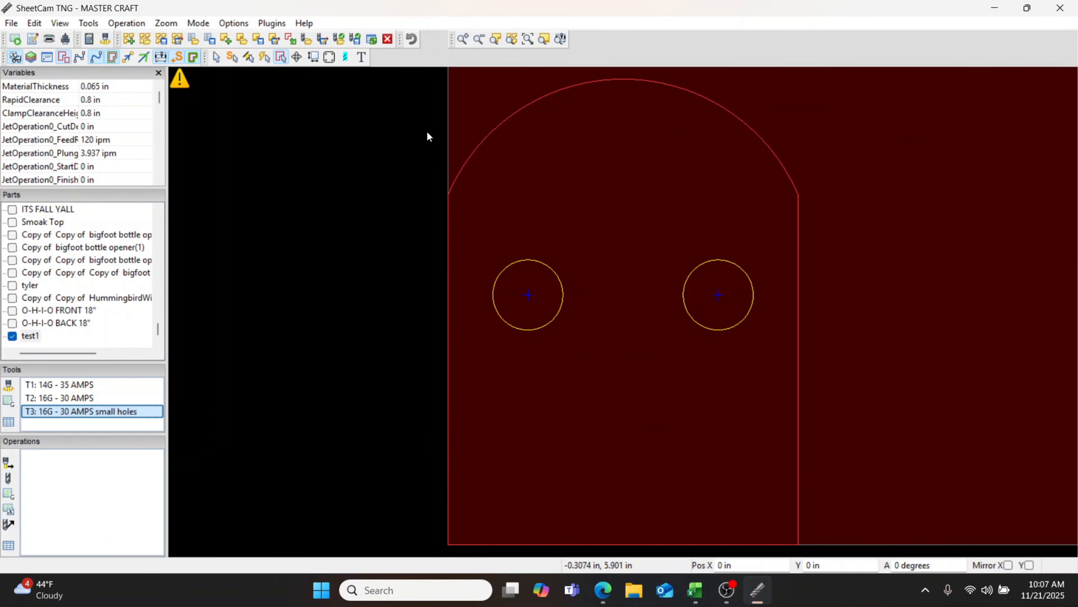
{"action": "scroll", "coordinate": [410, 214], "scroll_direction": "down", "scroll_amount": 1}
{"action": "middle_click_drag", "start_coordinate": [409, 222], "coordinate": [415, 240]}
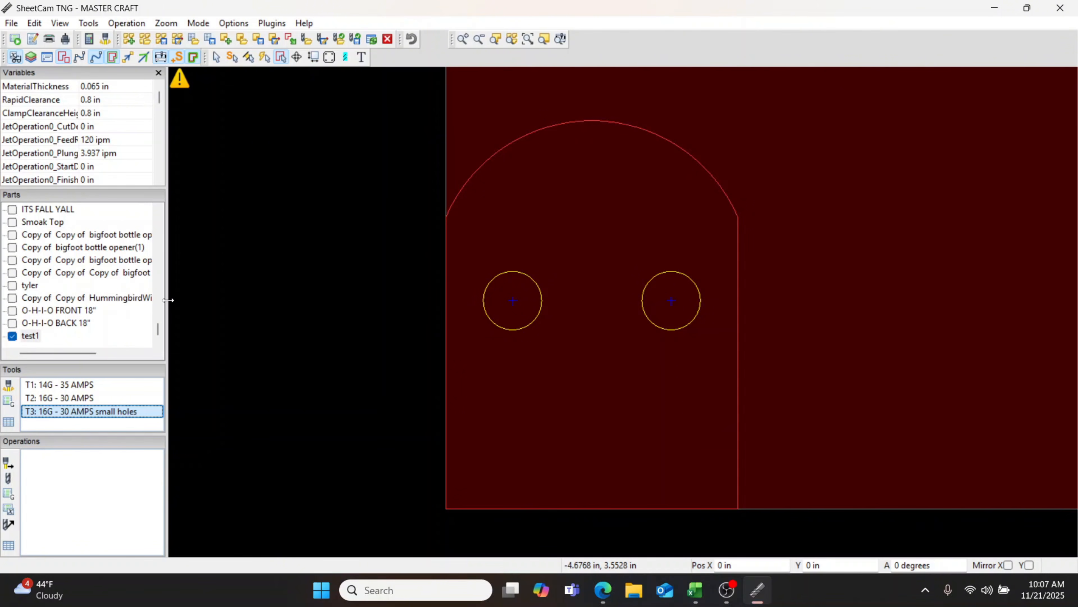
{"action": "left_click", "coordinate": [29, 336]}
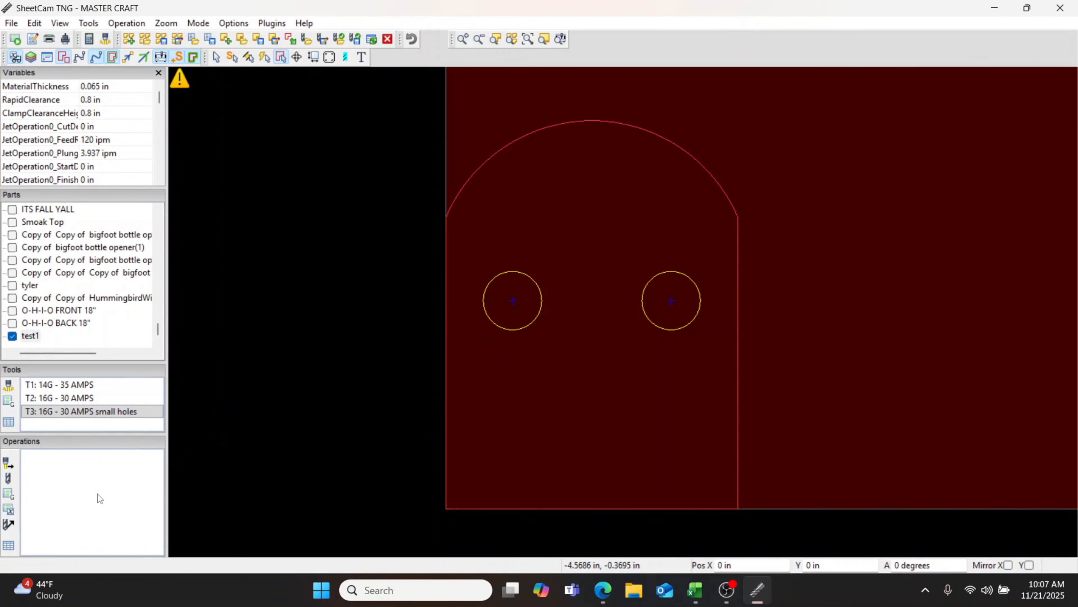
Start a jet cutting operation for test1 using the Outside Offset contour method on layer 0
{"action": "left_click", "coordinate": [6, 462]}
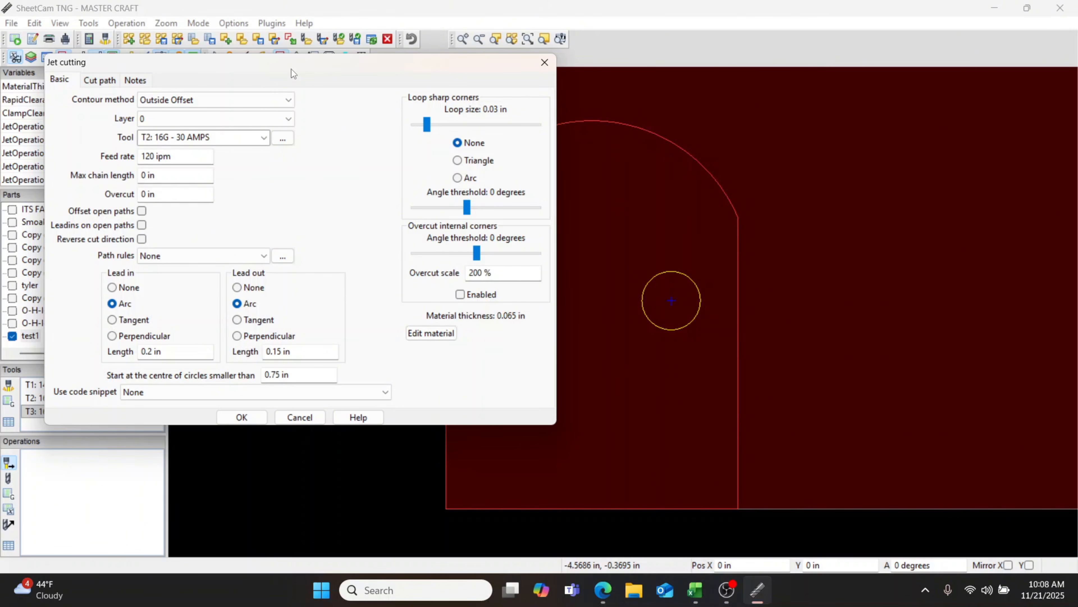
{"action": "left_click", "coordinate": [193, 97]}
{"action": "left_click", "coordinate": [194, 97]}
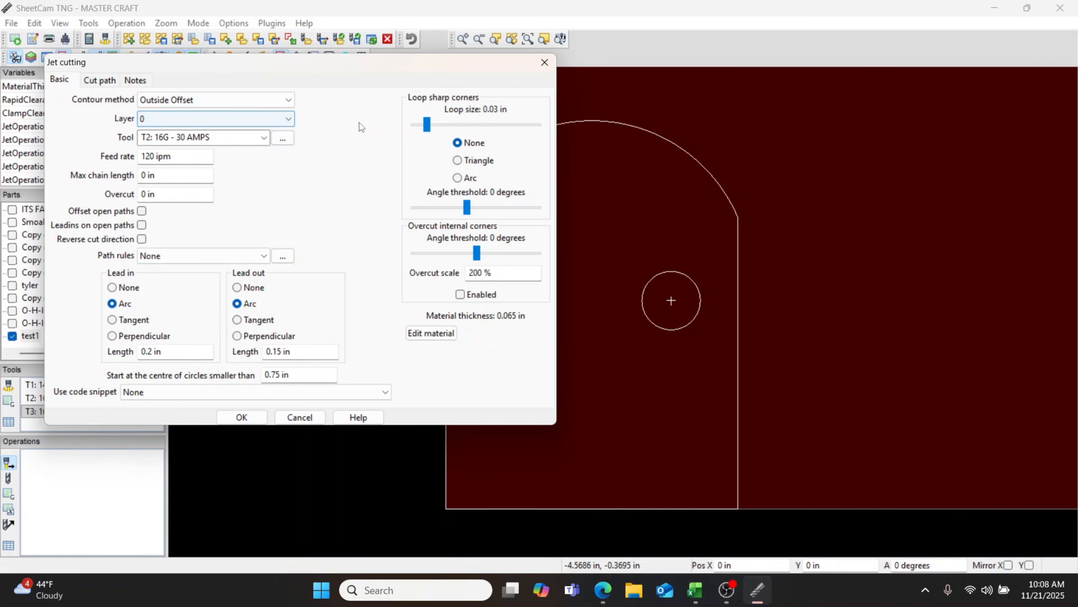
{"action": "left_click", "coordinate": [288, 120]}
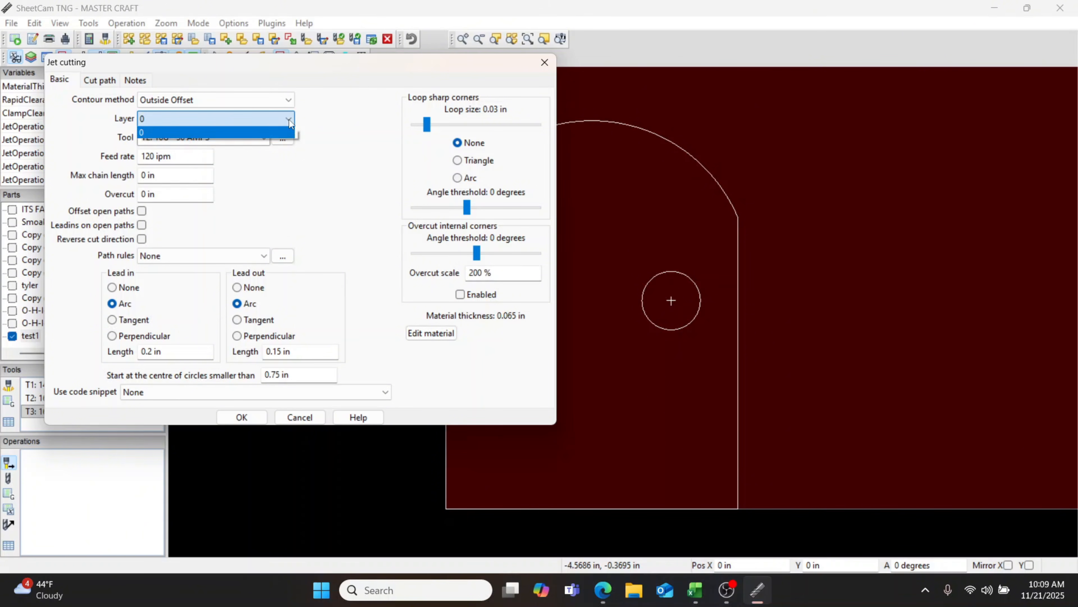
{"action": "left_click", "coordinate": [224, 132]}
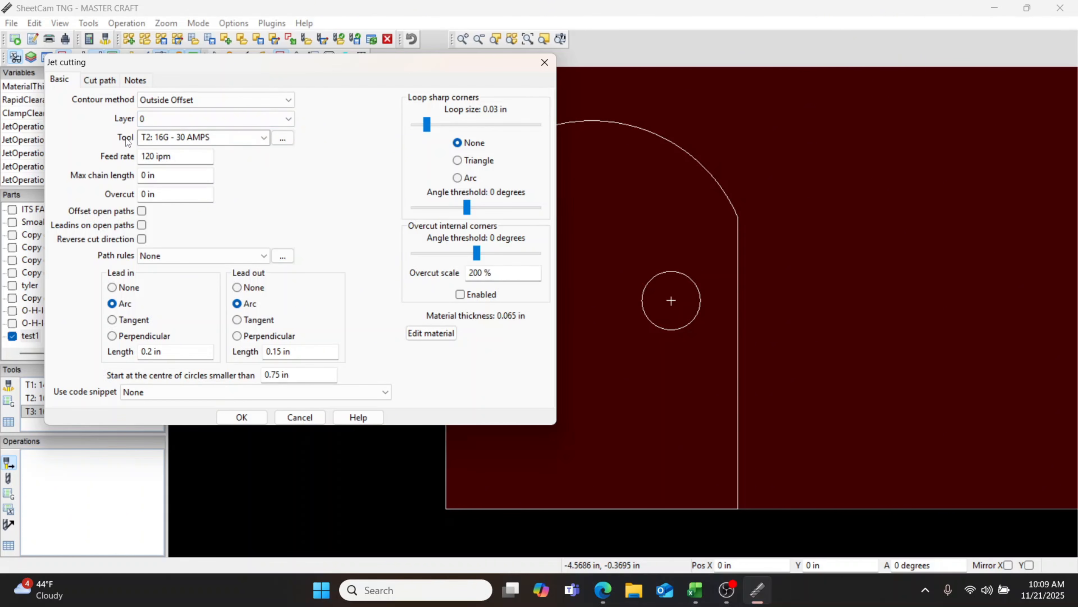
Assign tool T1: 14G - 35 AMPS to the cut, keep the arc lead-in, and create the operation
{"action": "left_click", "coordinate": [264, 139]}
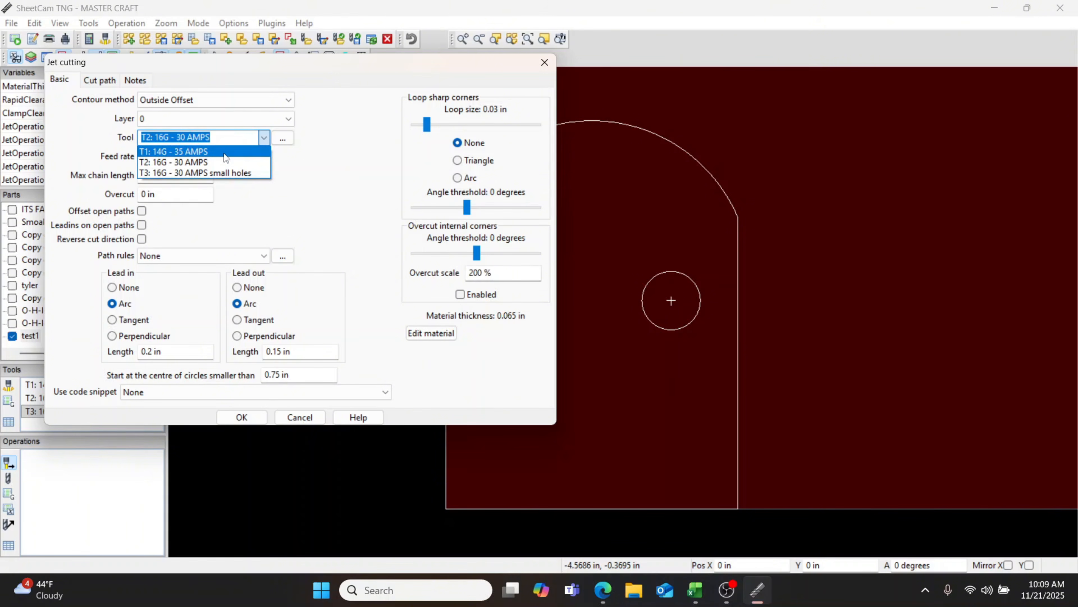
{"action": "left_click", "coordinate": [224, 152]}
{"action": "left_click", "coordinate": [264, 138]}
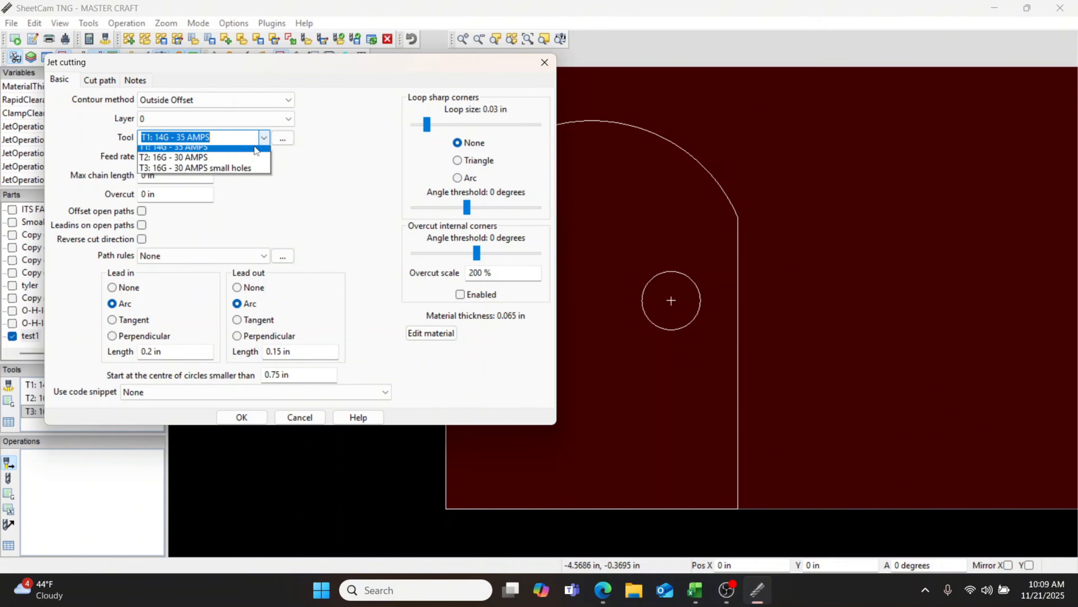
{"action": "left_click", "coordinate": [230, 160]}
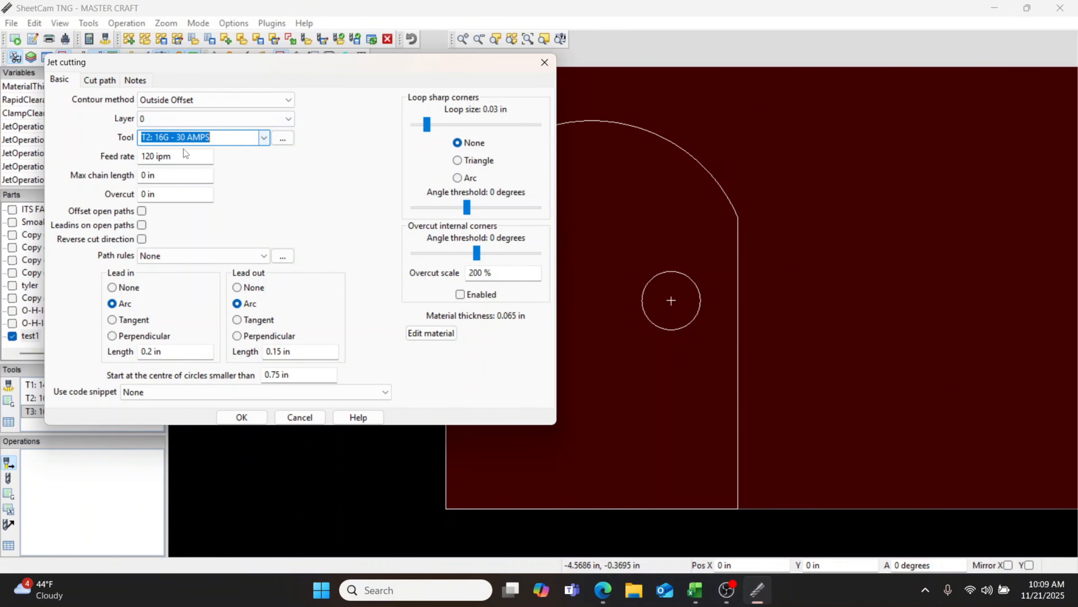
{"action": "left_click", "coordinate": [264, 137]}
{"action": "left_click", "coordinate": [158, 152]}
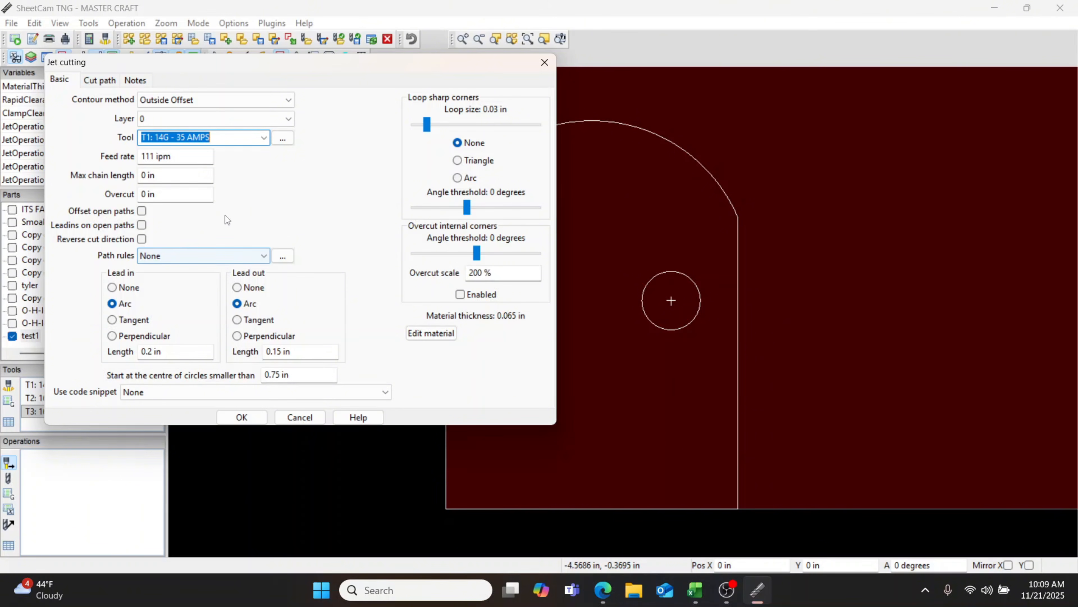
{"action": "left_click", "coordinate": [115, 304]}
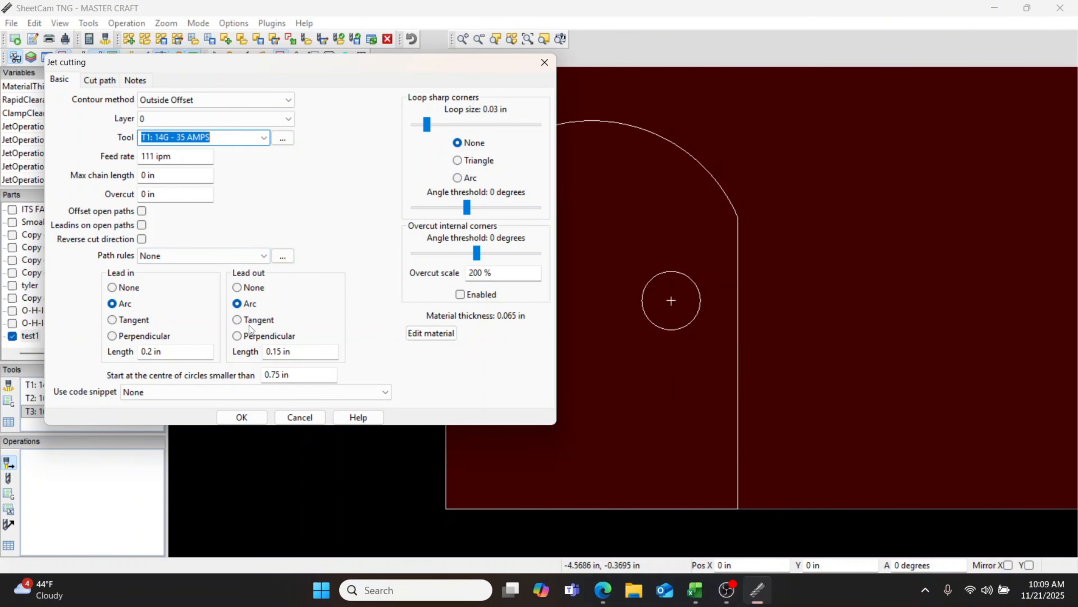
{"action": "left_click", "coordinate": [241, 417]}
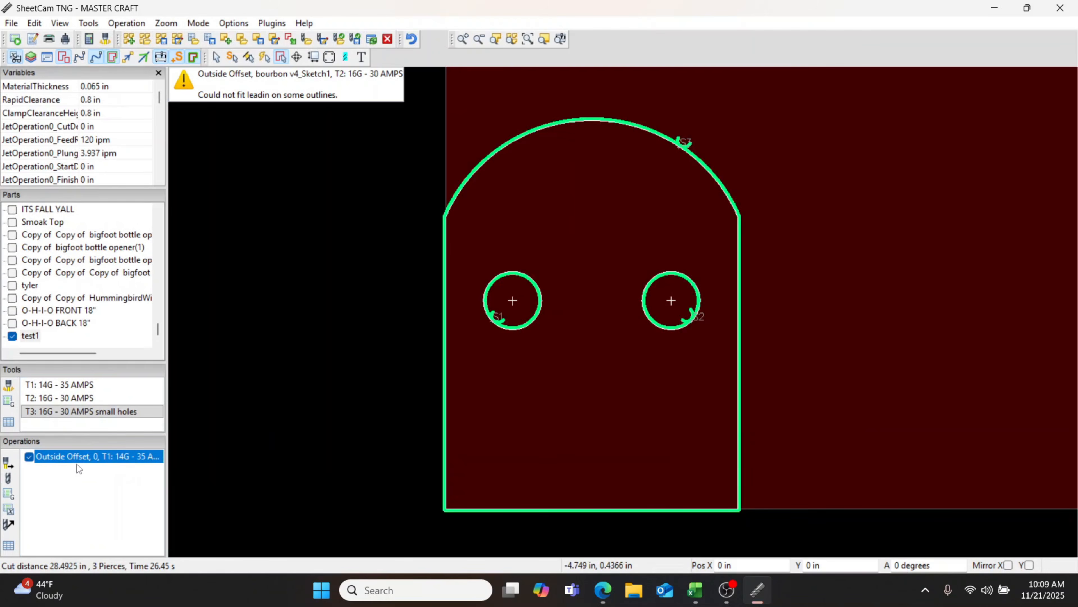
Examine the generated toolpath, including the lead-ins and start points on both holes and the outer arc
{"action": "scroll", "coordinate": [517, 313], "scroll_direction": "up", "scroll_amount": 3}
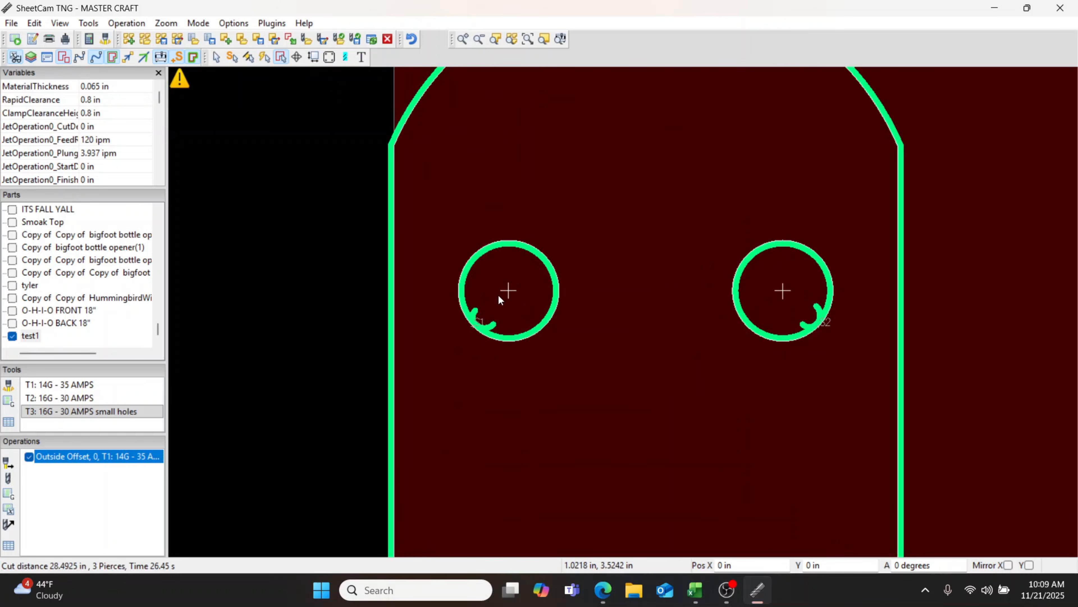
{"action": "scroll", "coordinate": [765, 316], "scroll_direction": "down", "scroll_amount": 2}
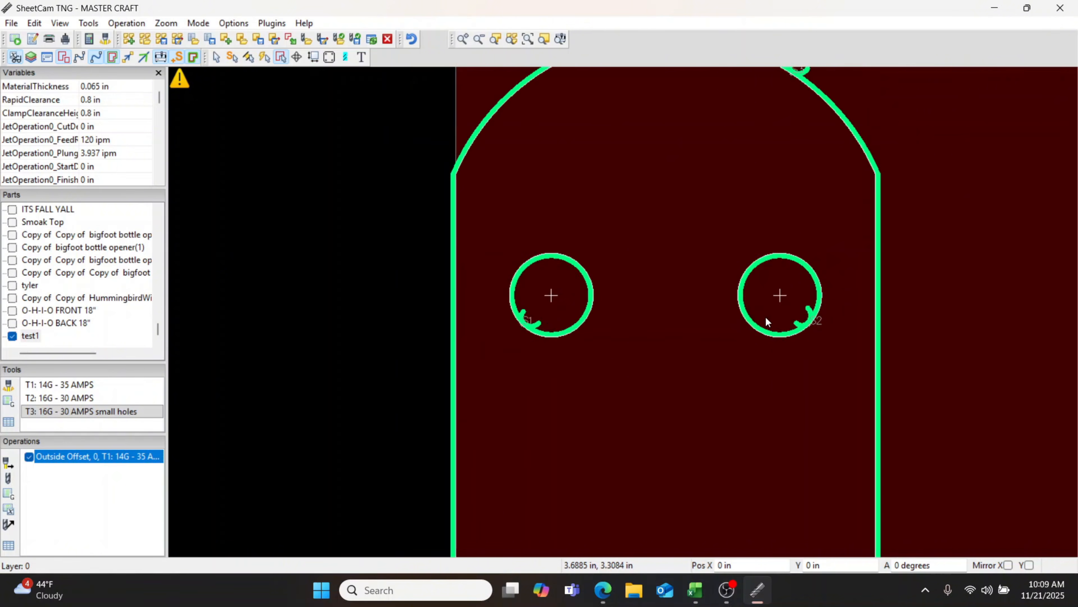
{"action": "scroll", "coordinate": [821, 138], "scroll_direction": "down", "scroll_amount": 1}
{"action": "middle_click_drag", "start_coordinate": [823, 135], "coordinate": [804, 171]}
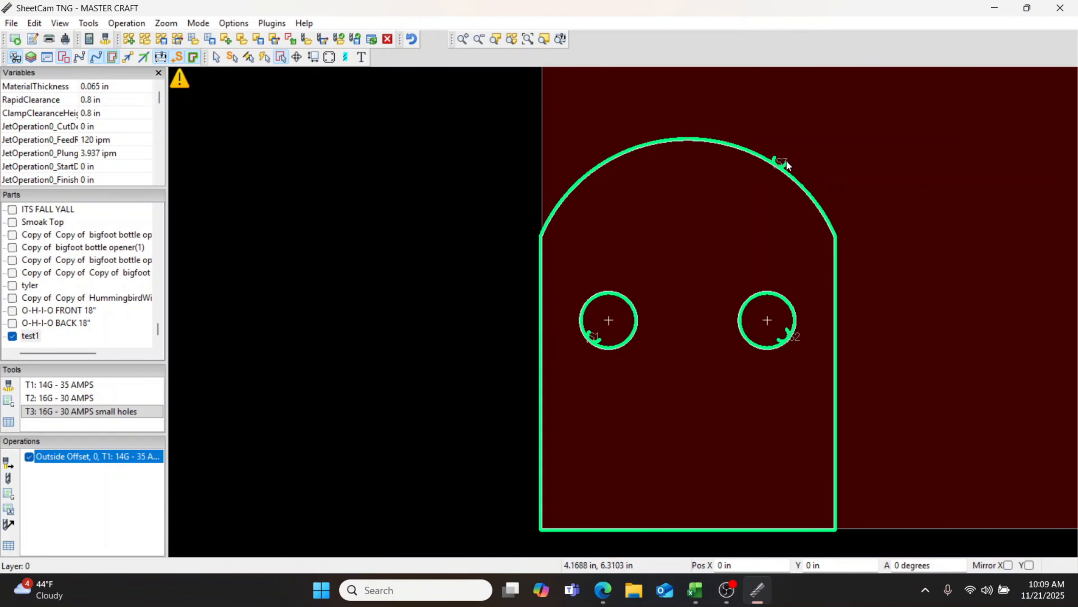
{"action": "scroll", "coordinate": [785, 164], "scroll_direction": "up", "scroll_amount": 1}
{"action": "scroll", "coordinate": [787, 165], "scroll_direction": "down", "scroll_amount": 1}
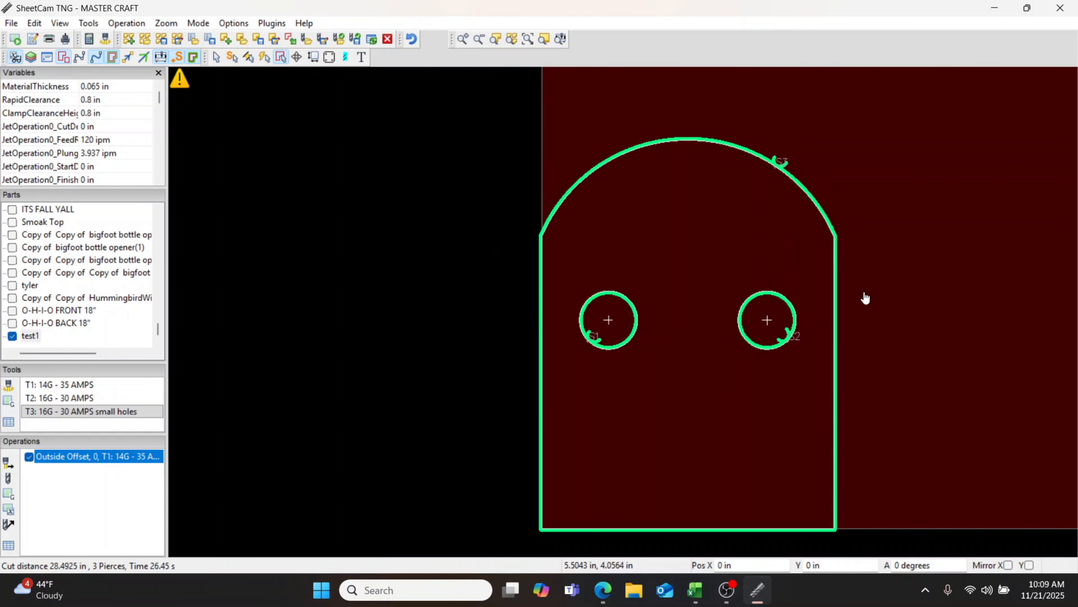
{"action": "middle_click_drag", "start_coordinate": [864, 298], "coordinate": [817, 285]}
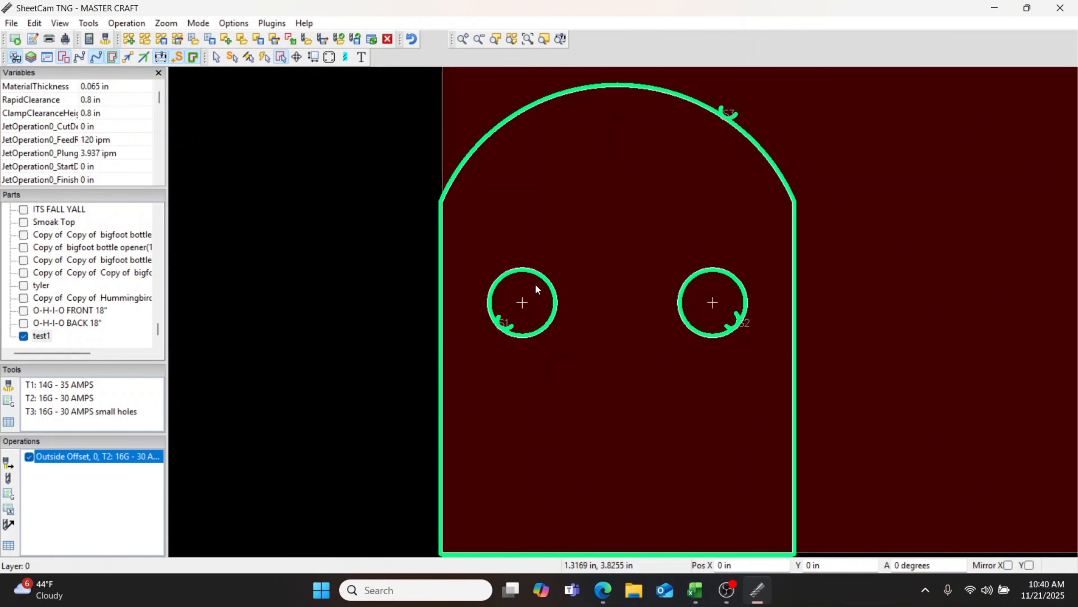
Add a tab near the top of each of the two holes and show the cut direction arrows
{"action": "left_click", "coordinate": [248, 56]}
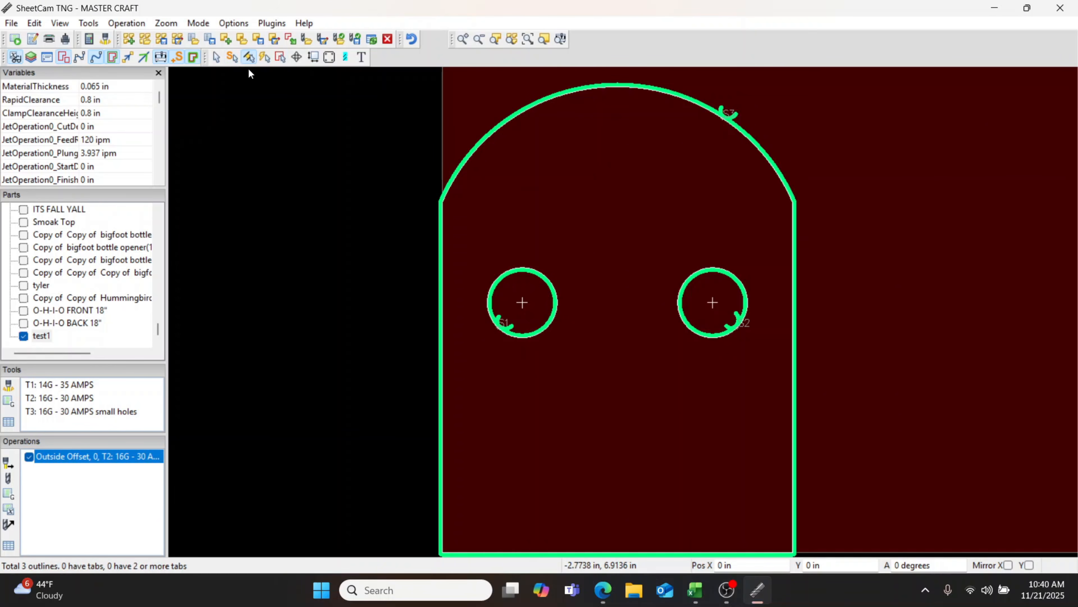
{"action": "left_click", "coordinate": [526, 289]}
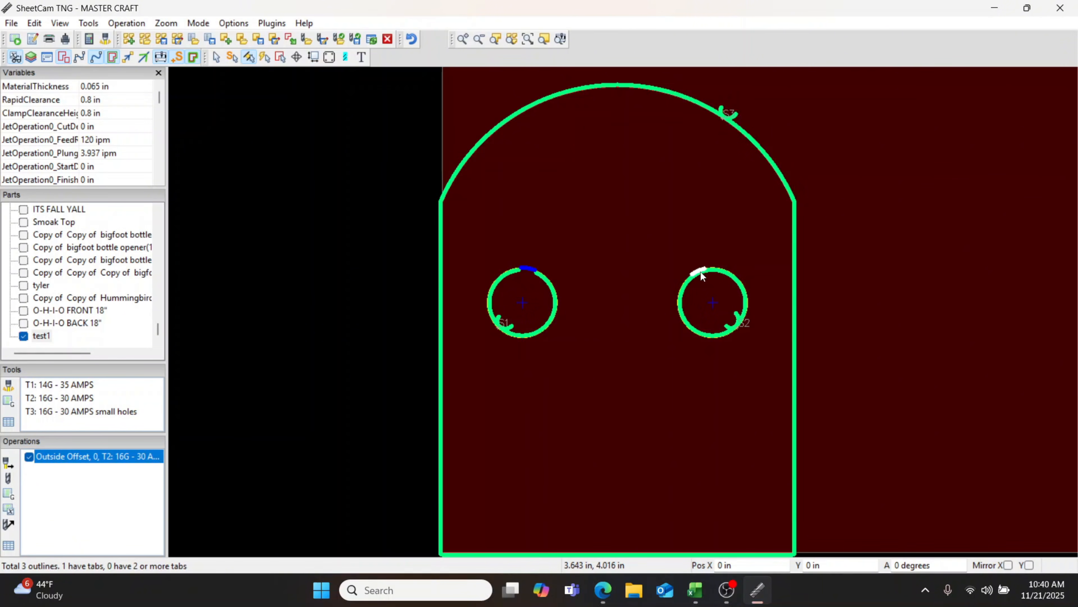
{"action": "left_click", "coordinate": [708, 272]}
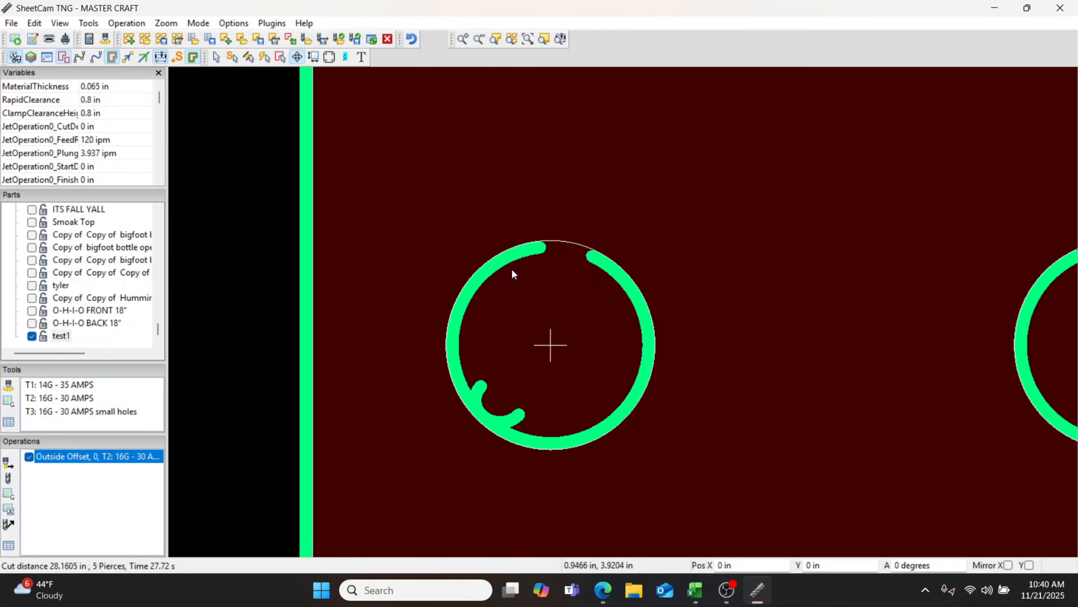
{"action": "left_click", "coordinate": [143, 57]}
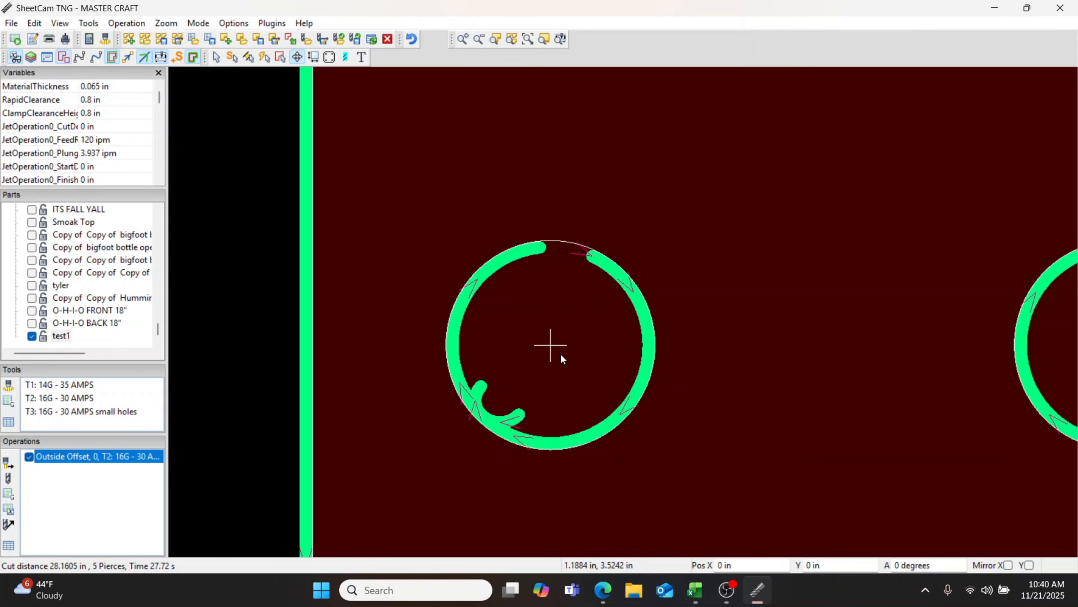
Move the test1 part in from the sheet's lower-left corner to about X 0.57 in, Y 0.52 in
{"action": "scroll", "coordinate": [562, 357], "scroll_direction": "down", "scroll_amount": 1}
{"action": "scroll", "coordinate": [562, 357], "scroll_direction": "down", "scroll_amount": 2}
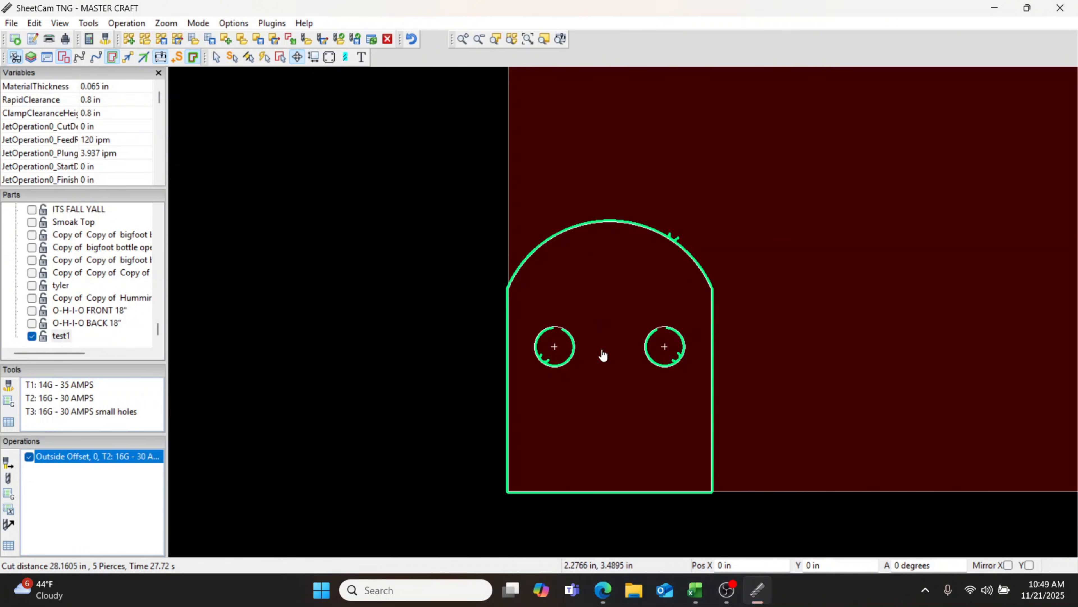
{"action": "left_click_drag", "start_coordinate": [602, 354], "coordinate": [634, 324]}
{"action": "scroll", "coordinate": [557, 485], "scroll_direction": "up", "scroll_amount": 1}
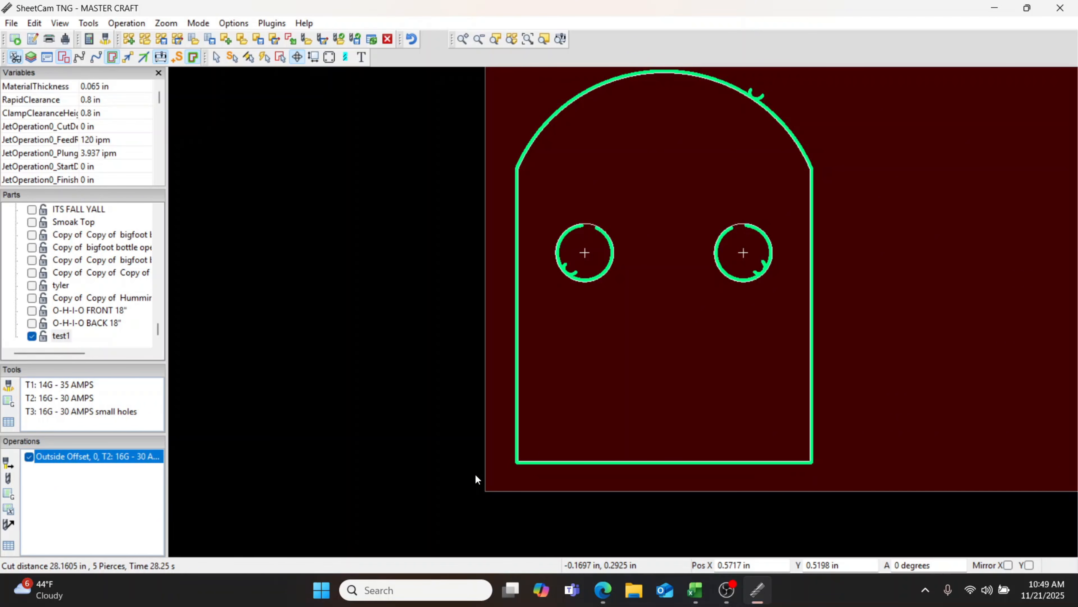
Create another outside-offset jet cutting operation on layer 0 with T2: 16G - 30 AMPS and triangle loops on sharp corners
{"action": "left_click", "coordinate": [9, 463]}
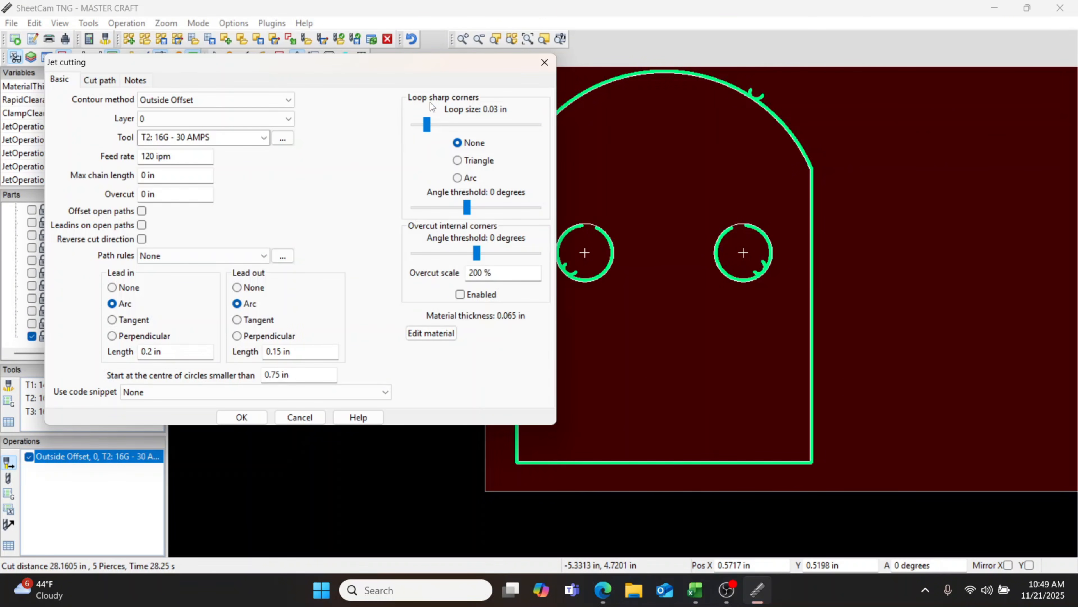
{"action": "left_click", "coordinate": [457, 160]}
{"action": "key", "text": "Return"}
Show the cut direction arrows and examine the triangle loop at the part's lower-left corner
{"action": "scroll", "coordinate": [520, 468], "scroll_direction": "up", "scroll_amount": 5}
{"action": "scroll", "coordinate": [520, 469], "scroll_direction": "up", "scroll_amount": 2}
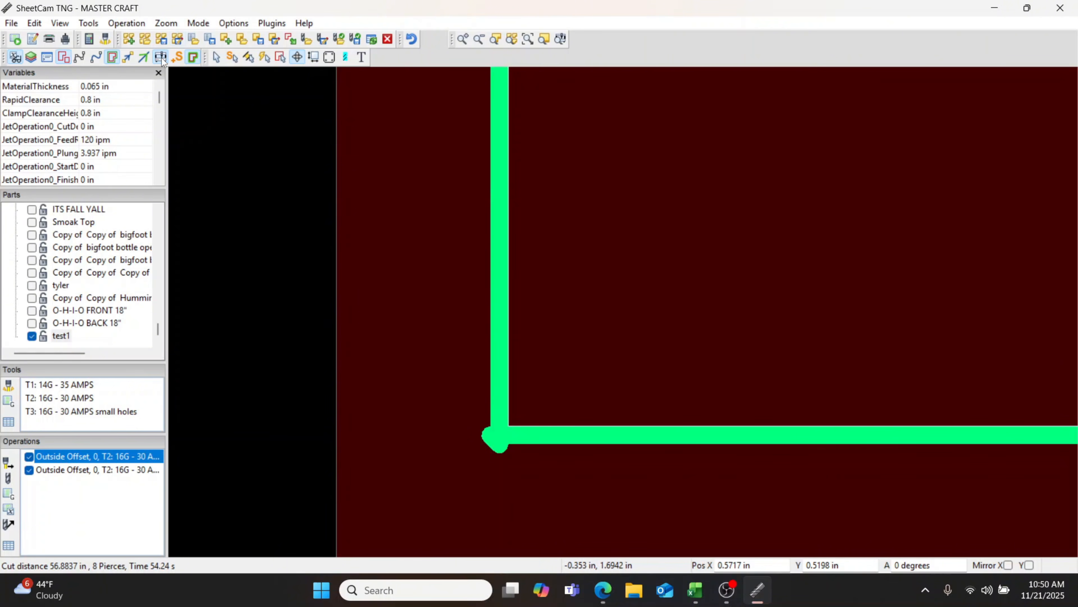
{"action": "left_click", "coordinate": [143, 56]}
{"action": "scroll", "coordinate": [483, 333], "scroll_direction": "down", "scroll_amount": 4}
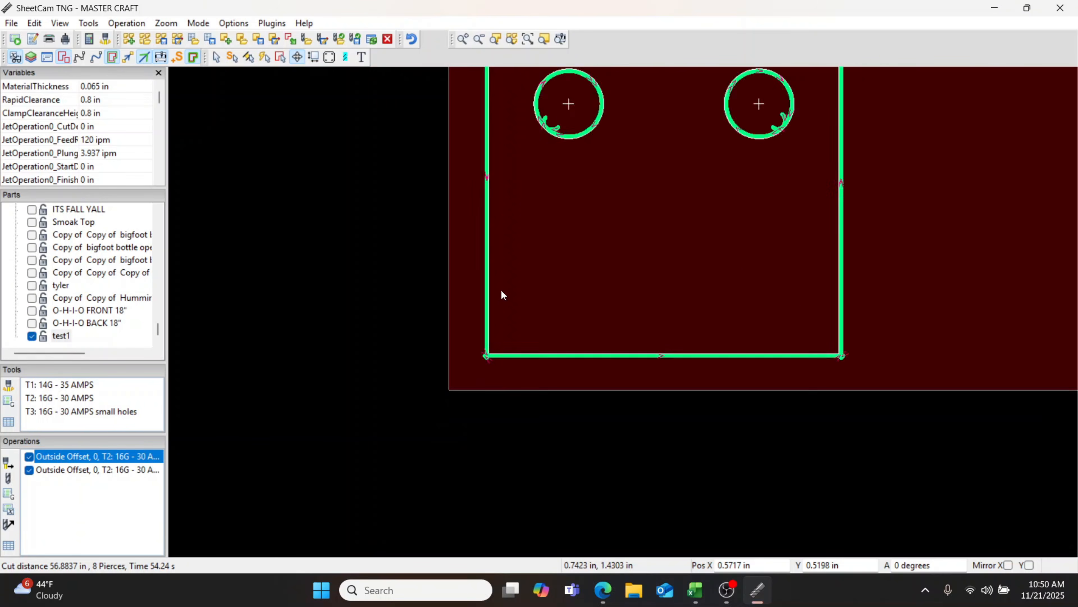
{"action": "middle_click_drag", "start_coordinate": [500, 290], "coordinate": [513, 245]}
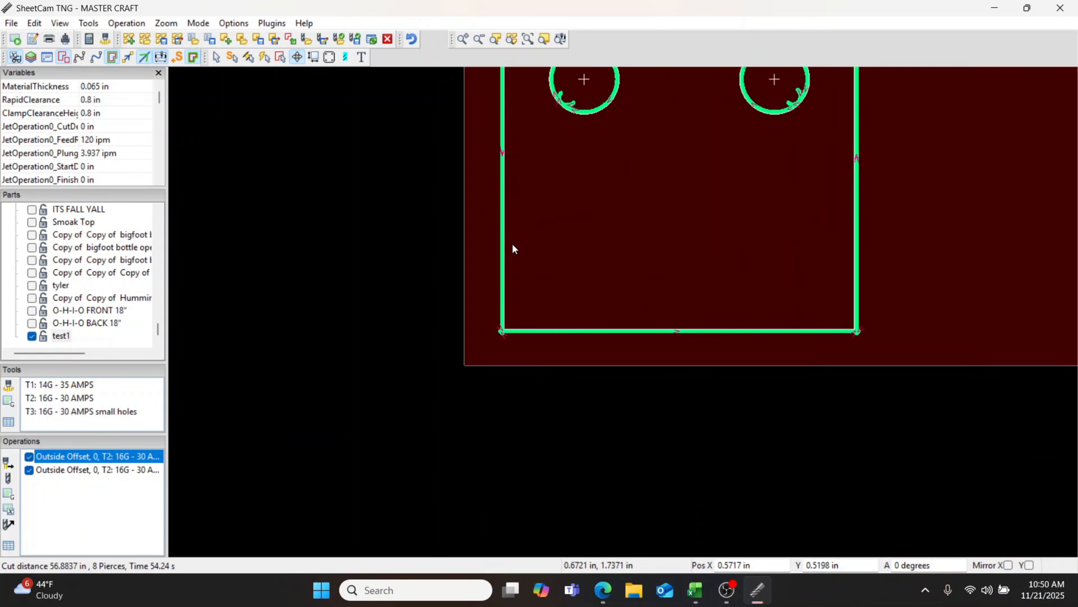
{"action": "scroll", "coordinate": [483, 323], "scroll_direction": "up", "scroll_amount": 5}
{"action": "scroll", "coordinate": [522, 325], "scroll_direction": "up", "scroll_amount": 1}
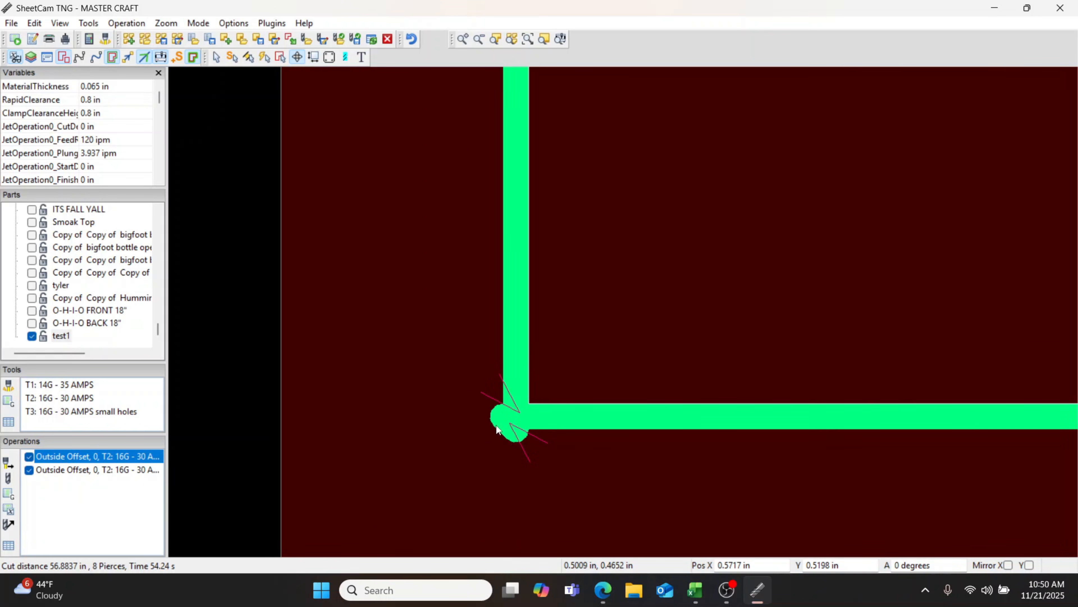
Examine the cut path and its triangle loops along the bottom corners of the test1 part
{"action": "scroll", "coordinate": [850, 411], "scroll_direction": "down", "scroll_amount": 5}
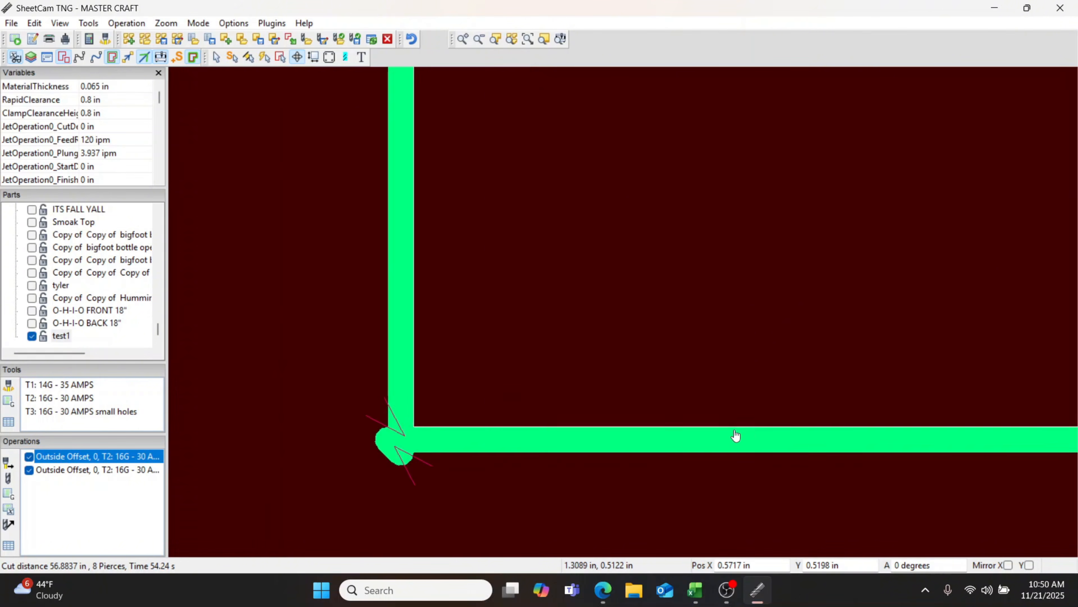
{"action": "scroll", "coordinate": [901, 412], "scroll_direction": "up", "scroll_amount": 5}
{"action": "scroll", "coordinate": [676, 400], "scroll_direction": "down", "scroll_amount": 2}
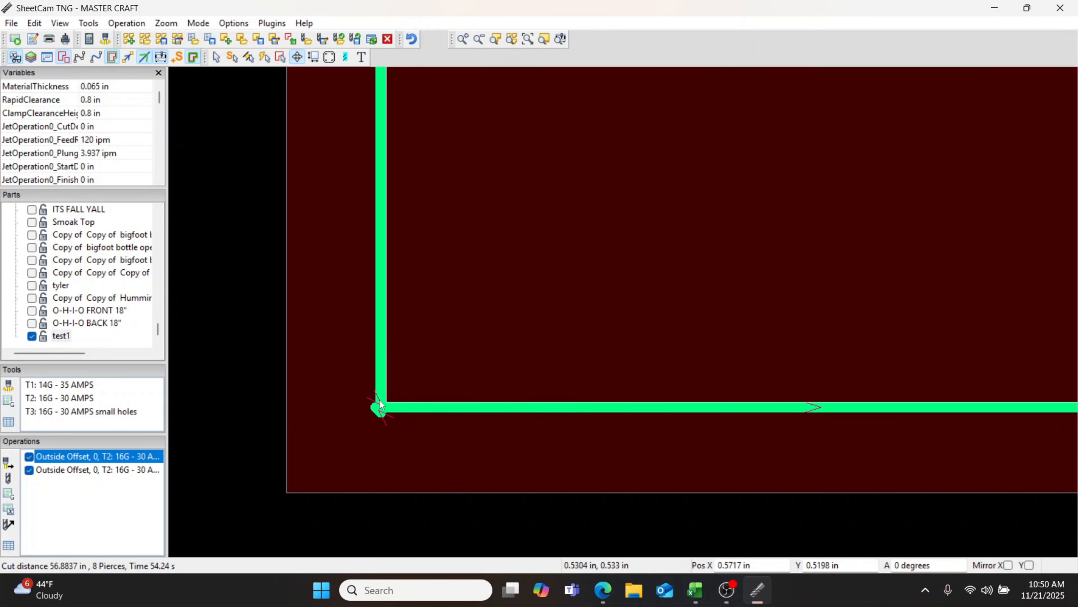
{"action": "scroll", "coordinate": [620, 430], "scroll_direction": "down", "scroll_amount": 2}
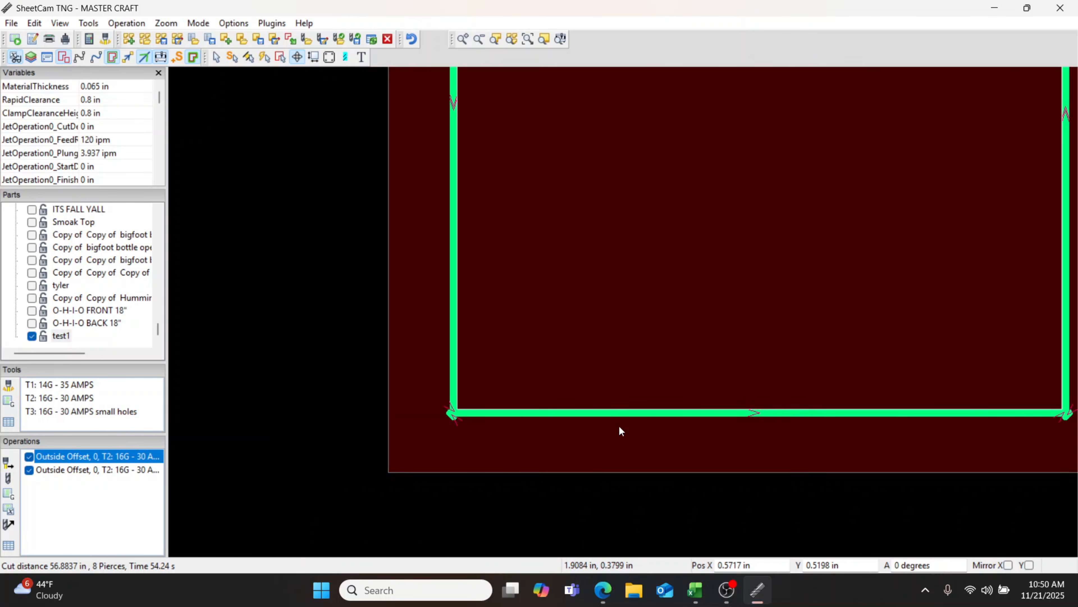
{"action": "scroll", "coordinate": [618, 425], "scroll_direction": "down", "scroll_amount": 3}
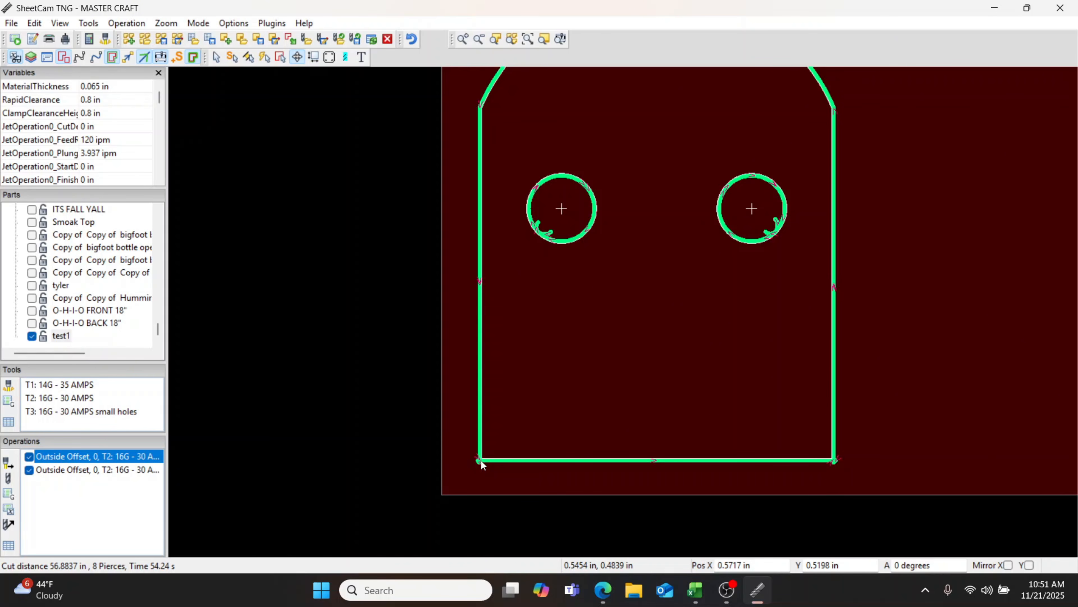
{"action": "scroll", "coordinate": [488, 463], "scroll_direction": "down", "scroll_amount": 2}
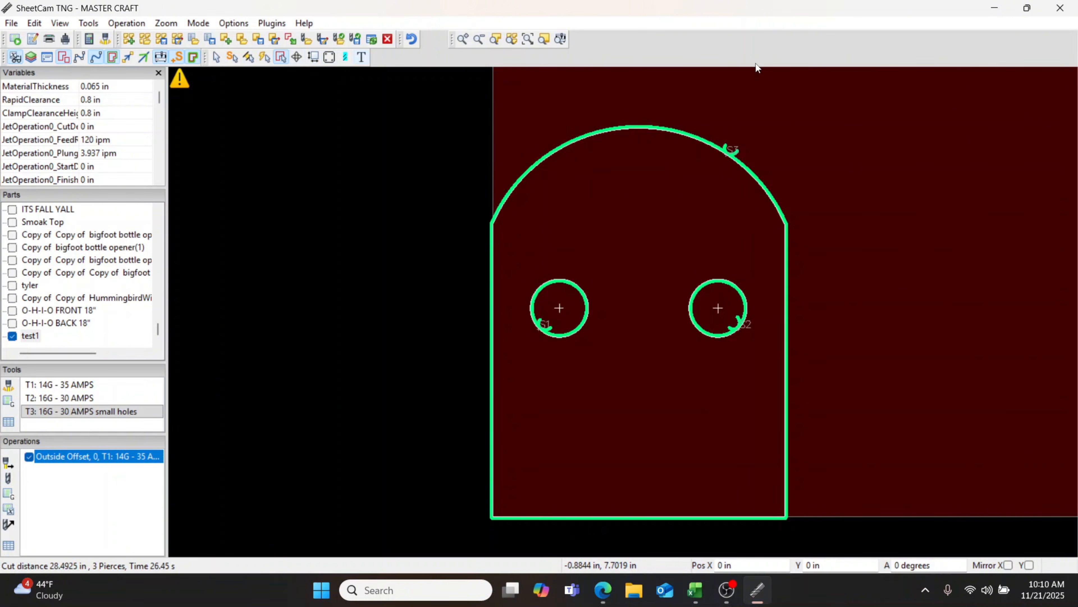
Move the outer contour's start point to the upper-left of the arch and the left hole's start point to its right edge
{"action": "left_click", "coordinate": [233, 59]}
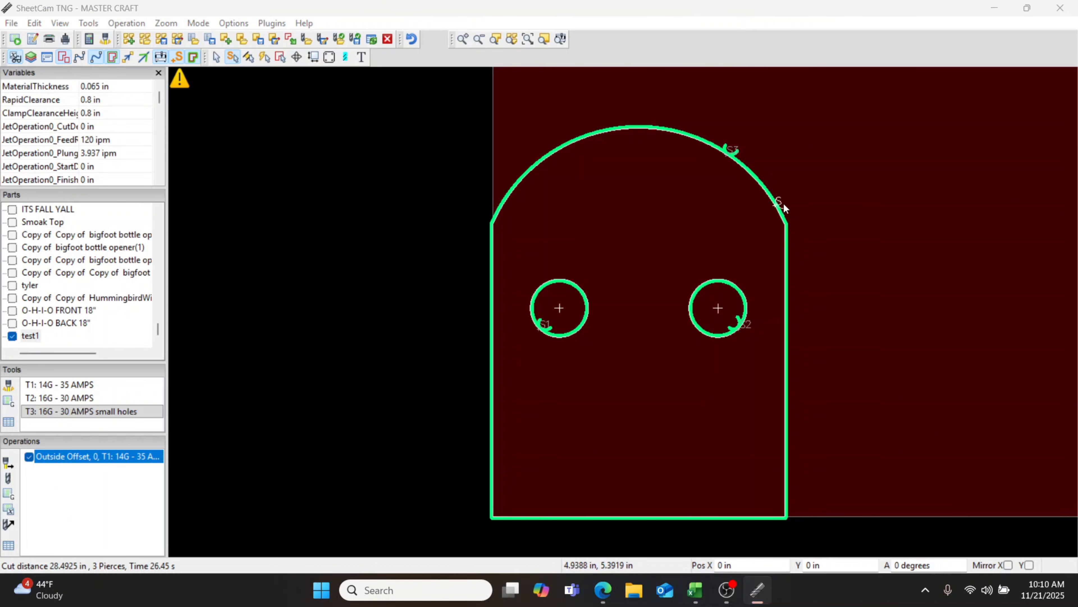
{"action": "left_click", "coordinate": [810, 349]}
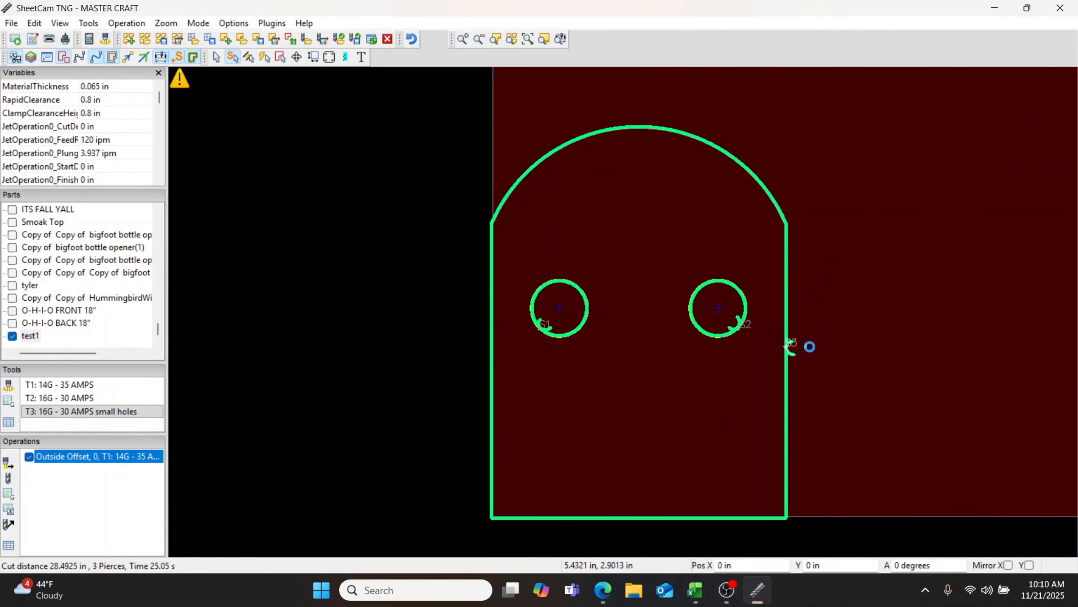
{"action": "left_click", "coordinate": [536, 160]}
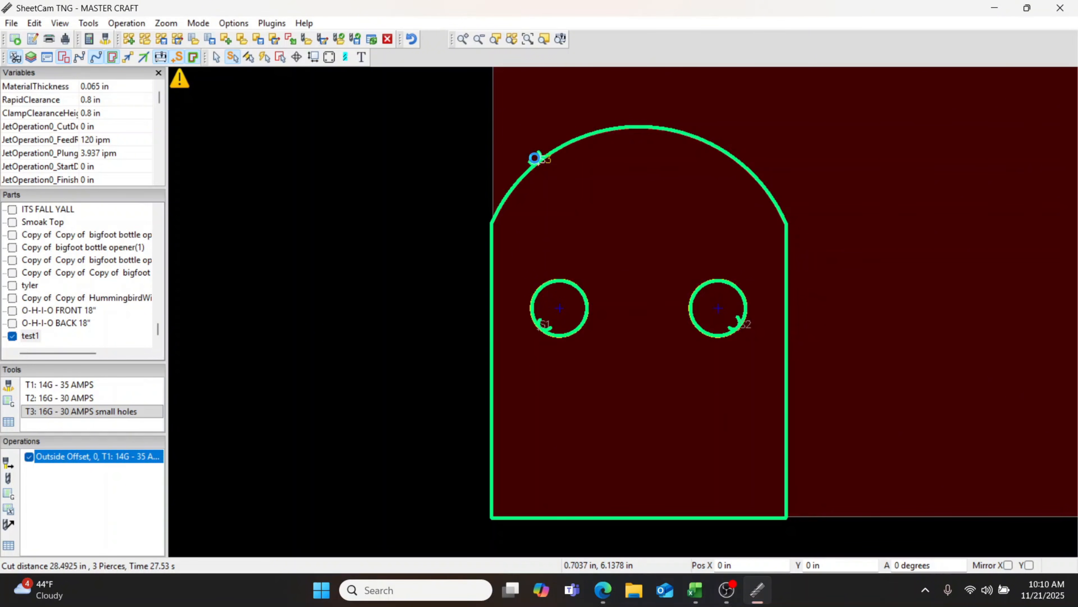
{"action": "left_click", "coordinate": [581, 304]}
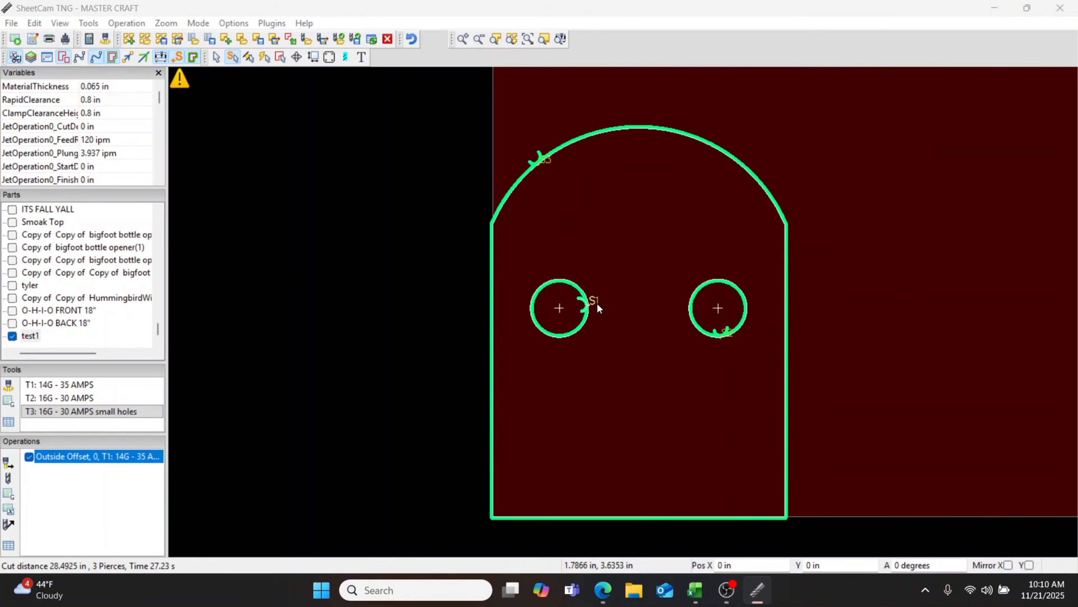
Use quick cut sequence to give the left hole sequence number 2, accepting that path optimisation is disabled
{"action": "right_click", "coordinate": [592, 293]}
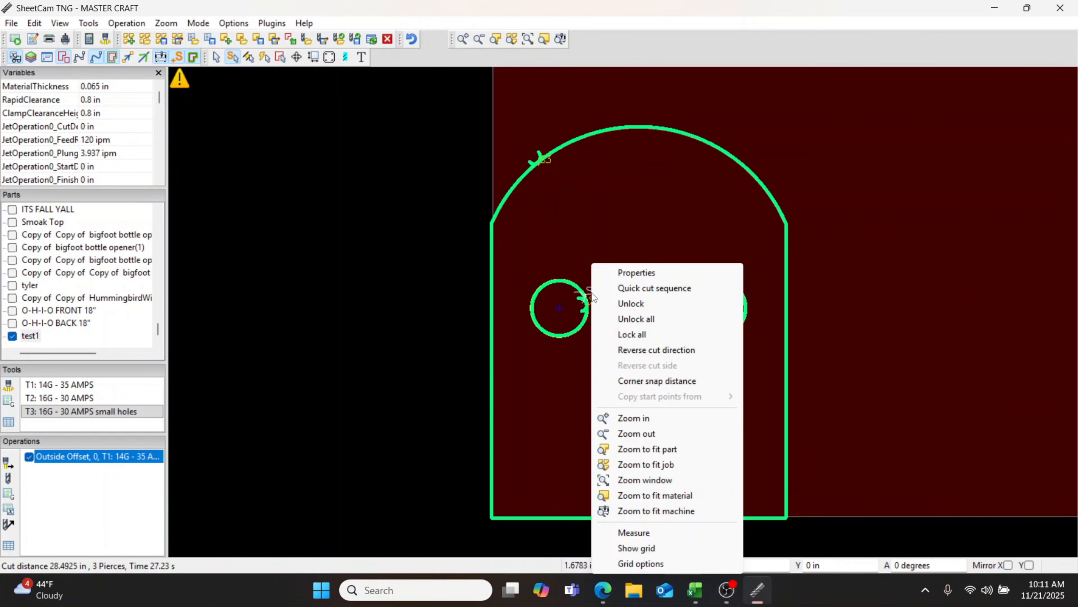
{"action": "left_click", "coordinate": [623, 289]}
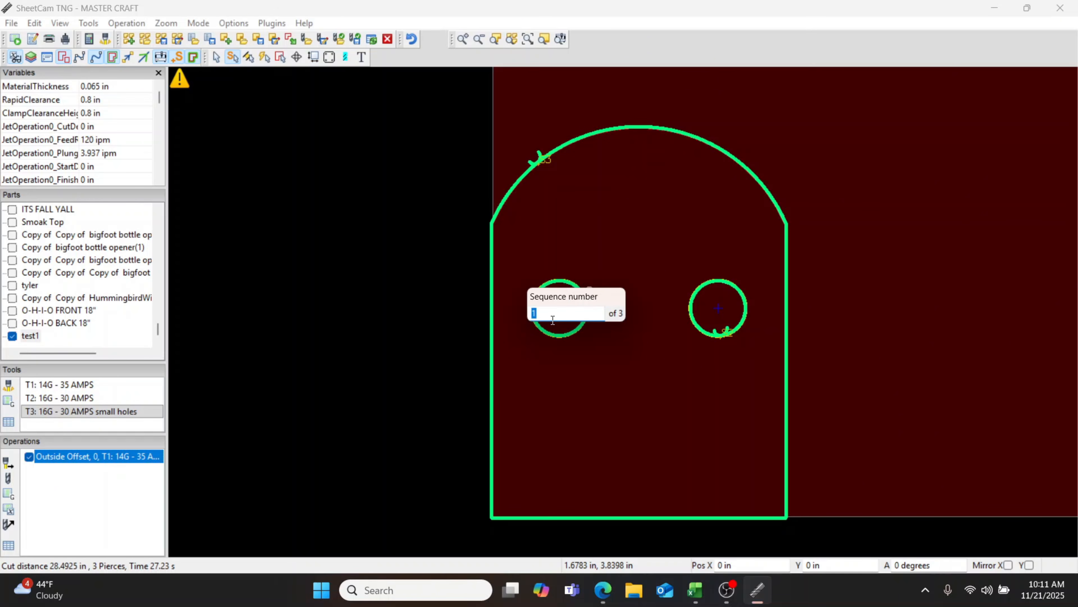
{"action": "key", "text": "BackSpace"}
{"action": "type", "text": "2"}
{"action": "key", "text": "Return"}
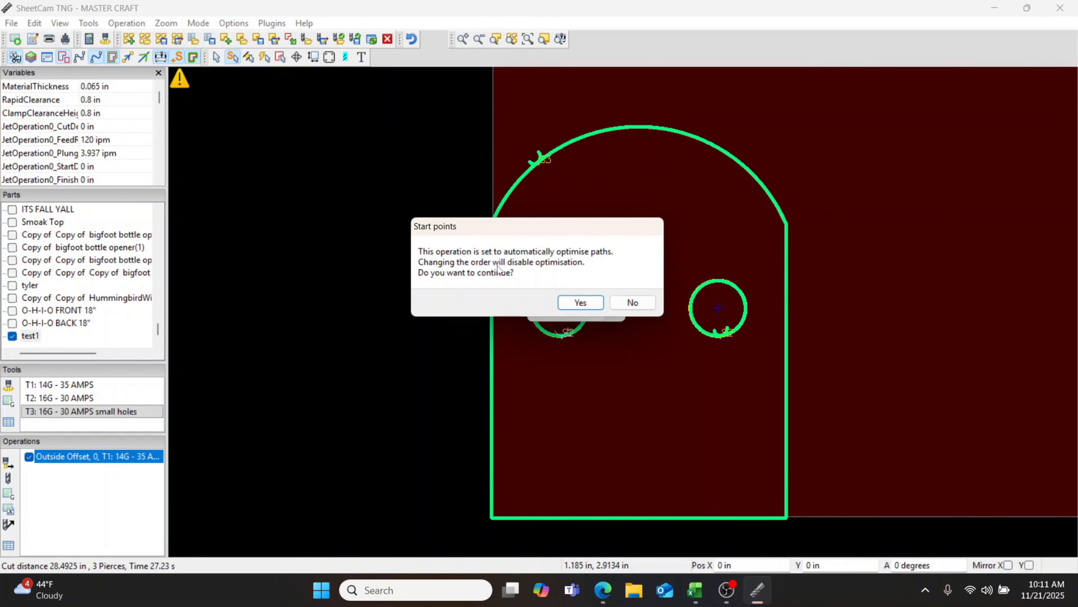
{"action": "left_click", "coordinate": [580, 301]}
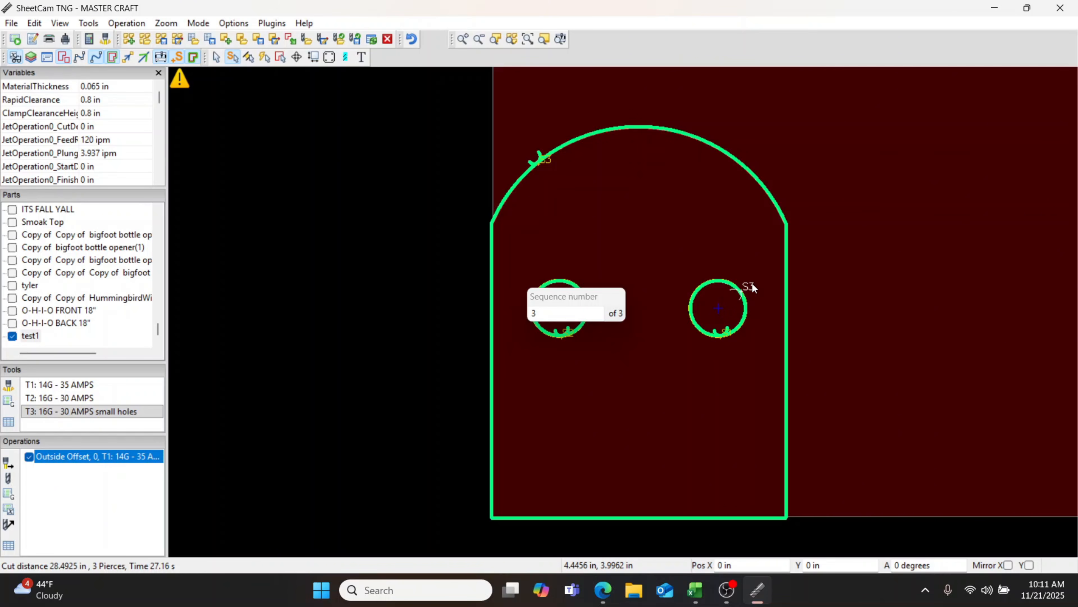
Place start point 3 on the right hole's upper-right edge and start point 1 at the top of the arch
{"action": "left_click", "coordinate": [747, 290]}
{"action": "left_click", "coordinate": [748, 287]}
{"action": "left_click", "coordinate": [622, 119]}
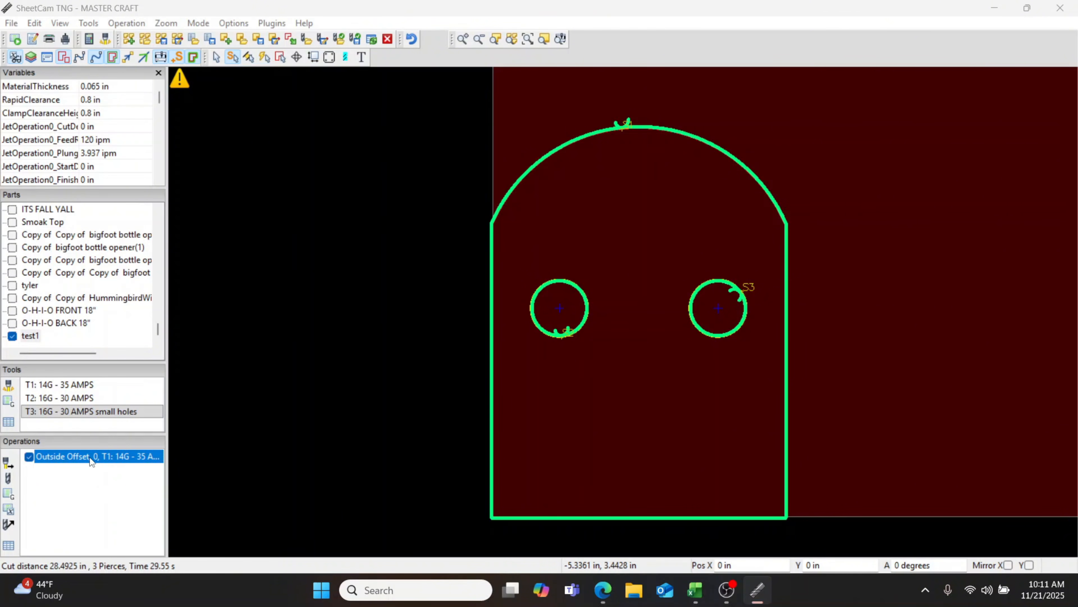
Disable and delete the outside-offset operation that uses T1: 14G - 35 AMPS
{"action": "left_click", "coordinate": [29, 457]}
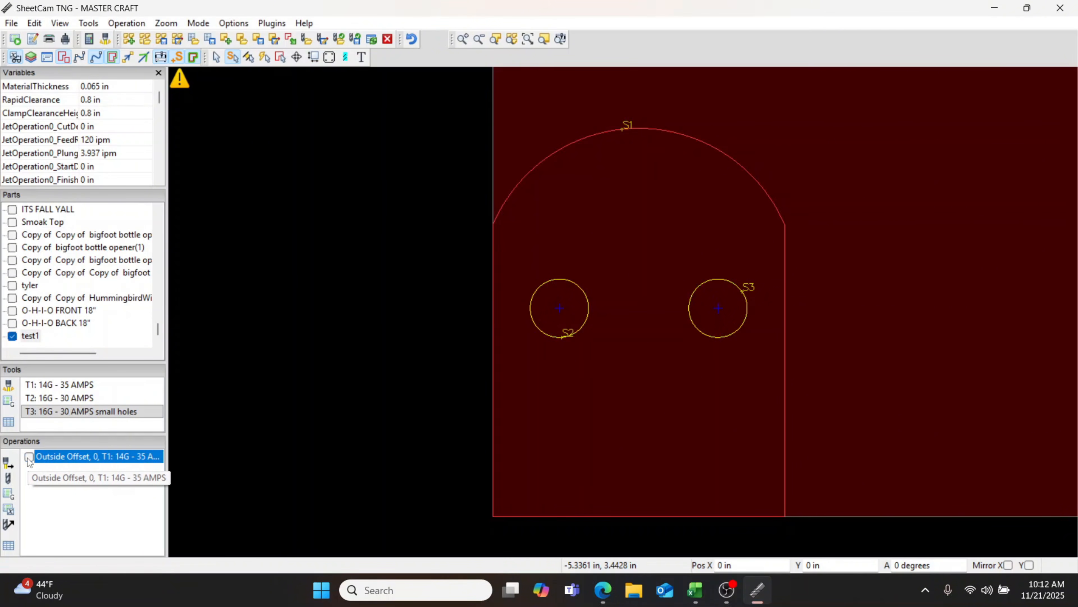
{"action": "right_click", "coordinate": [86, 450]}
{"action": "left_click", "coordinate": [140, 180]}
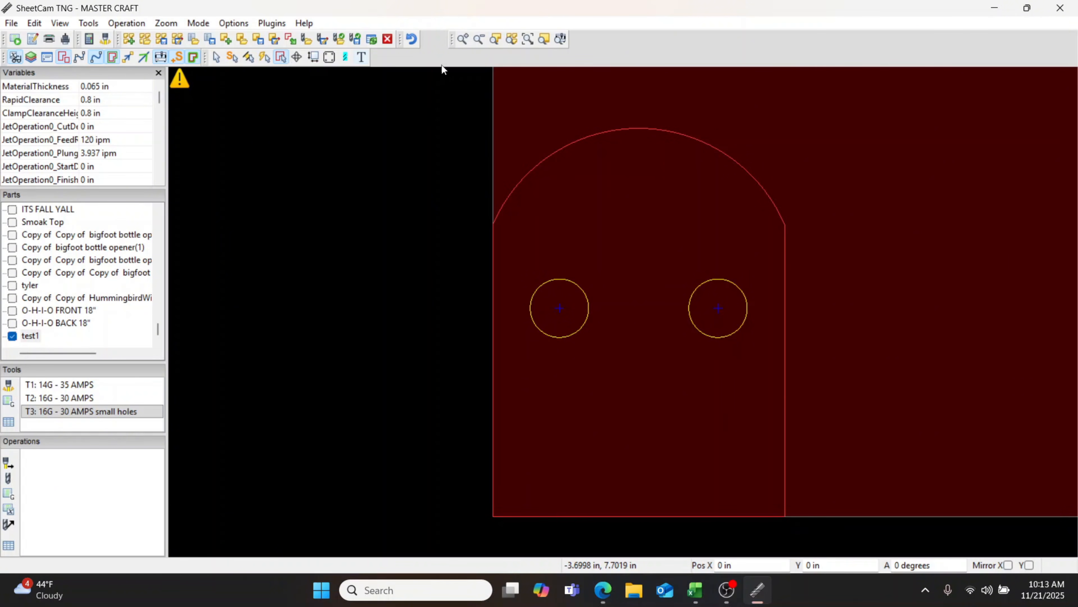
Move the part's outer contour to a new layer named OUTSIDE
{"action": "right_click", "coordinate": [708, 146]}
{"action": "mouse_move", "coordinate": [786, 153]}
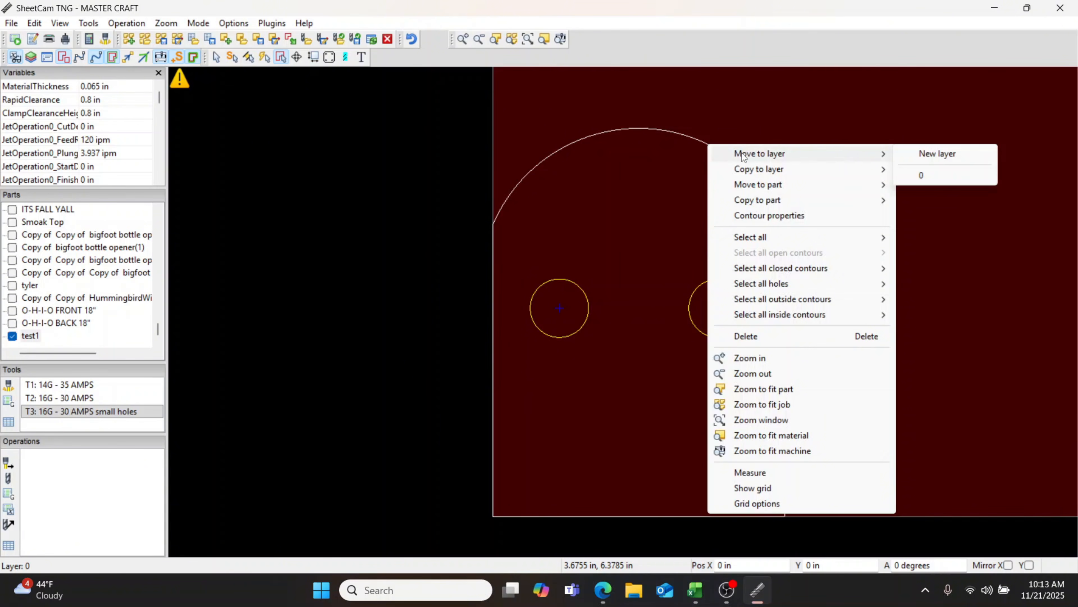
{"action": "left_click", "coordinate": [926, 154]}
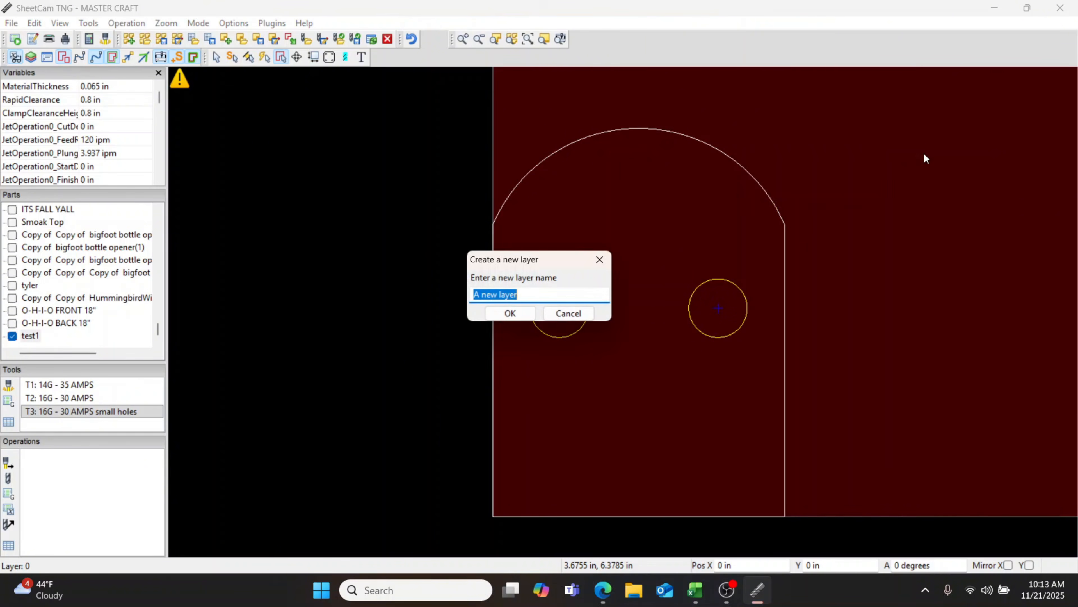
{"action": "type", "text": "OUTSIDE"}
{"action": "key", "text": "Return"}
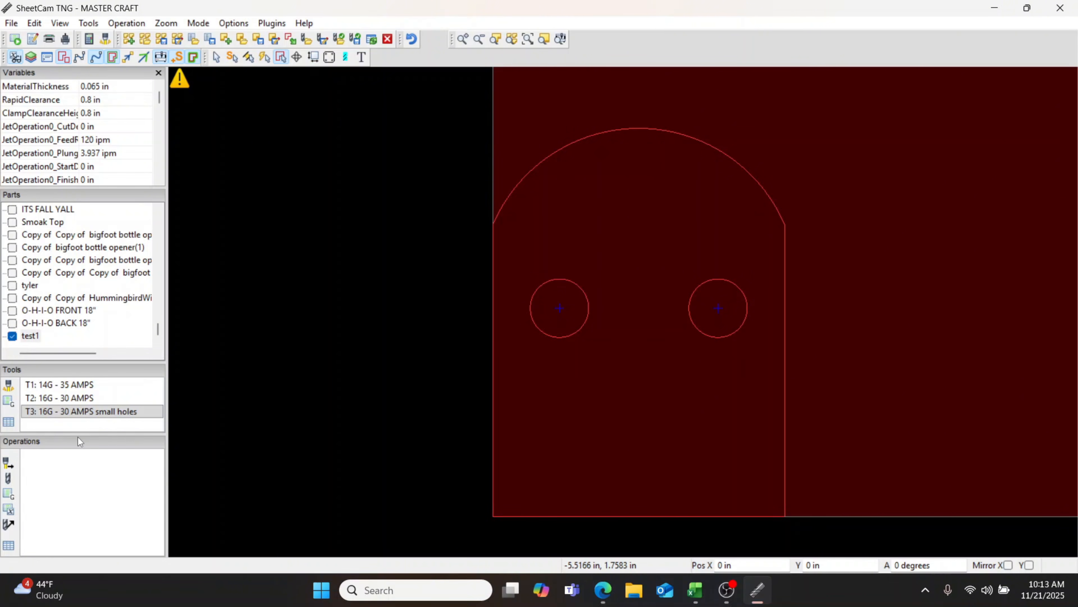
Create an inside-offset jet cutting operation on layer 0 with T1: 14G - 35 AMPS for the two holes
{"action": "left_click", "coordinate": [8, 465]}
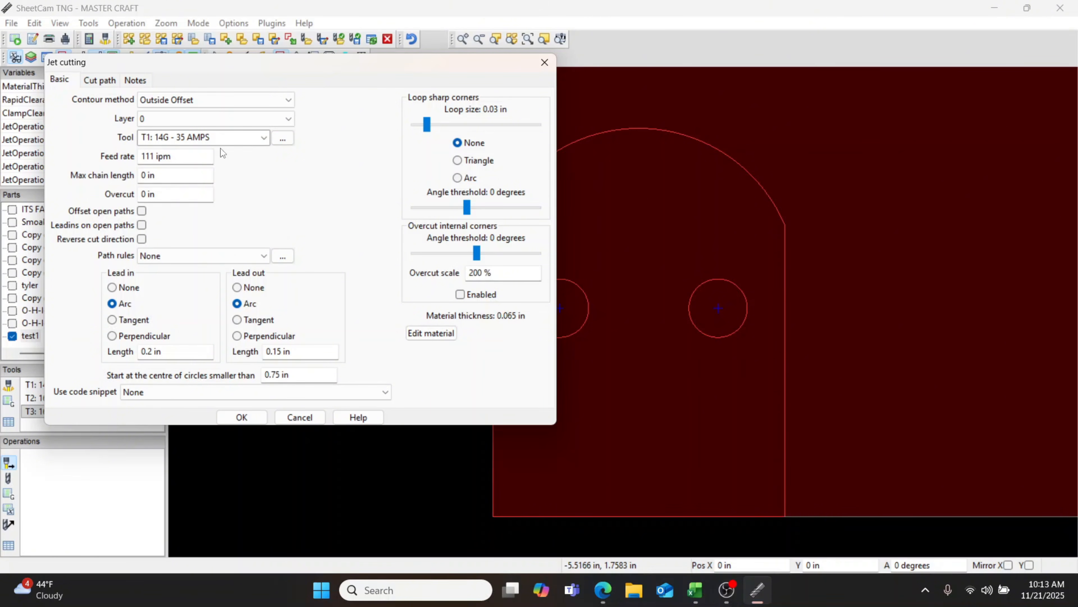
{"action": "left_click", "coordinate": [178, 101]}
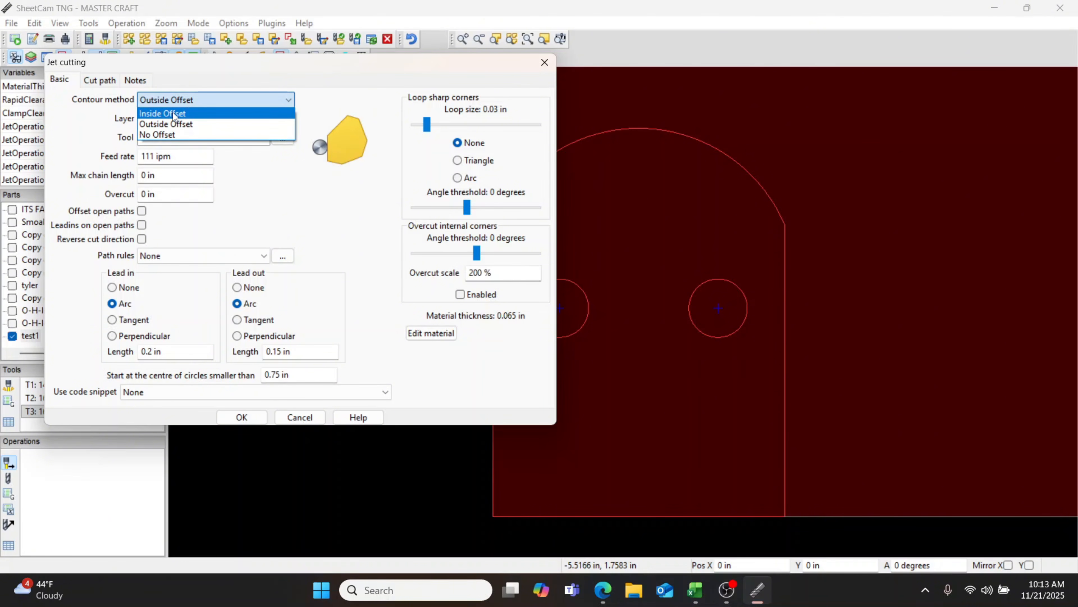
{"action": "left_click", "coordinate": [174, 113]}
{"action": "left_click", "coordinate": [241, 417]}
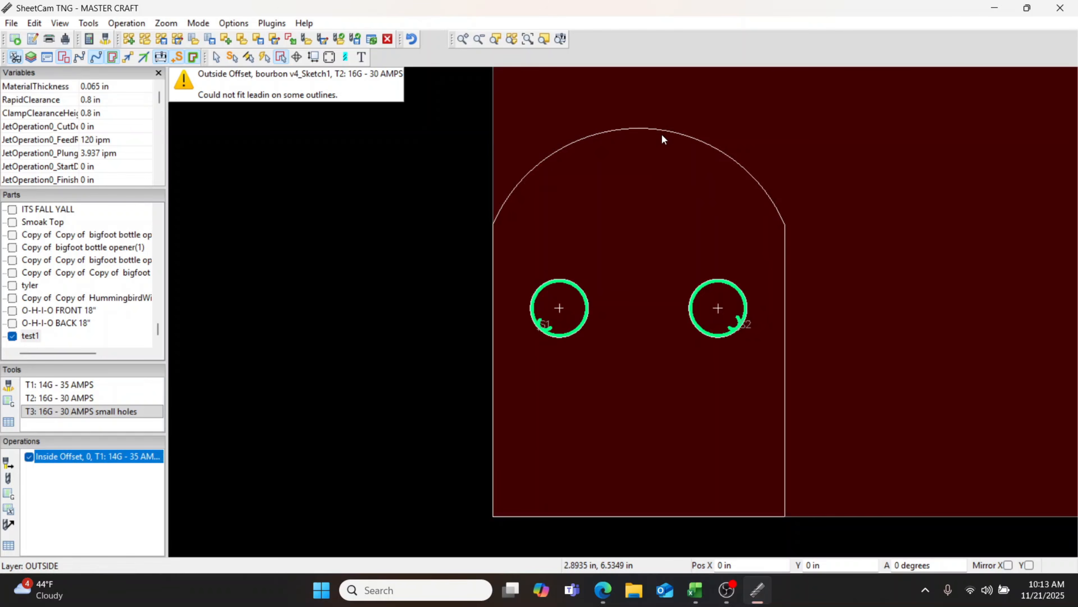
Create an outside-offset jet cutting operation on layer OUTSIDE with T1: 14G - 35 AMPS
{"action": "left_click", "coordinate": [6, 466]}
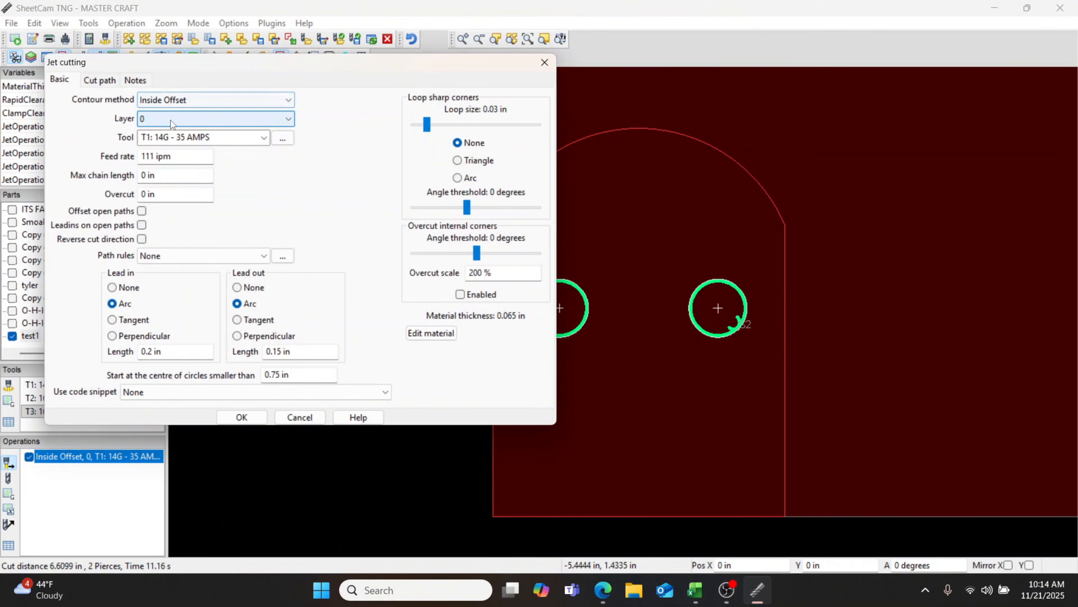
{"action": "left_click", "coordinate": [178, 101]}
{"action": "left_click", "coordinate": [164, 128]}
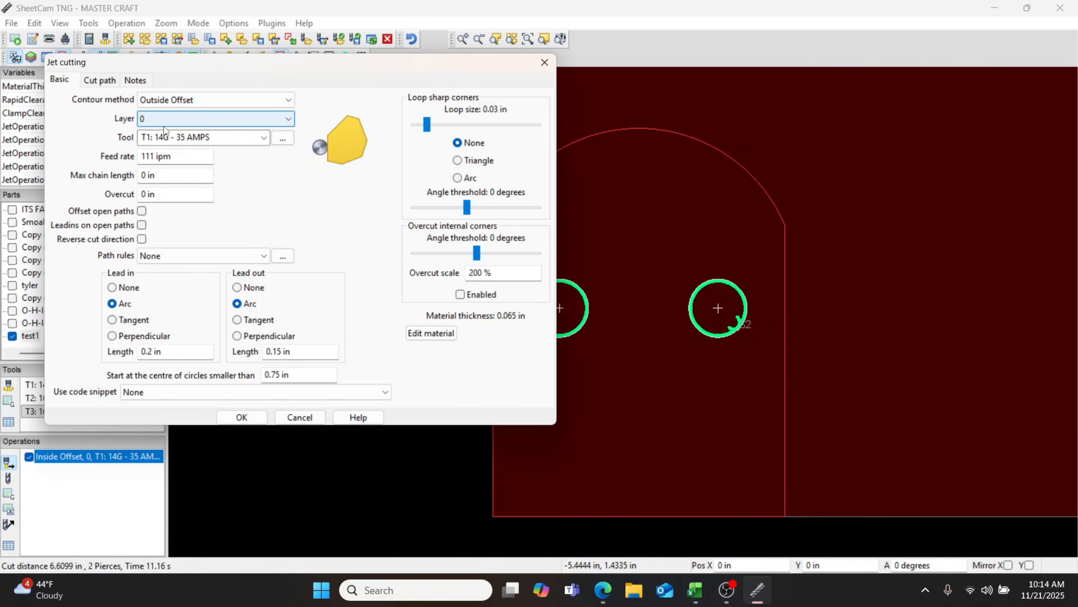
{"action": "left_click", "coordinate": [163, 121]}
{"action": "left_click", "coordinate": [164, 142]}
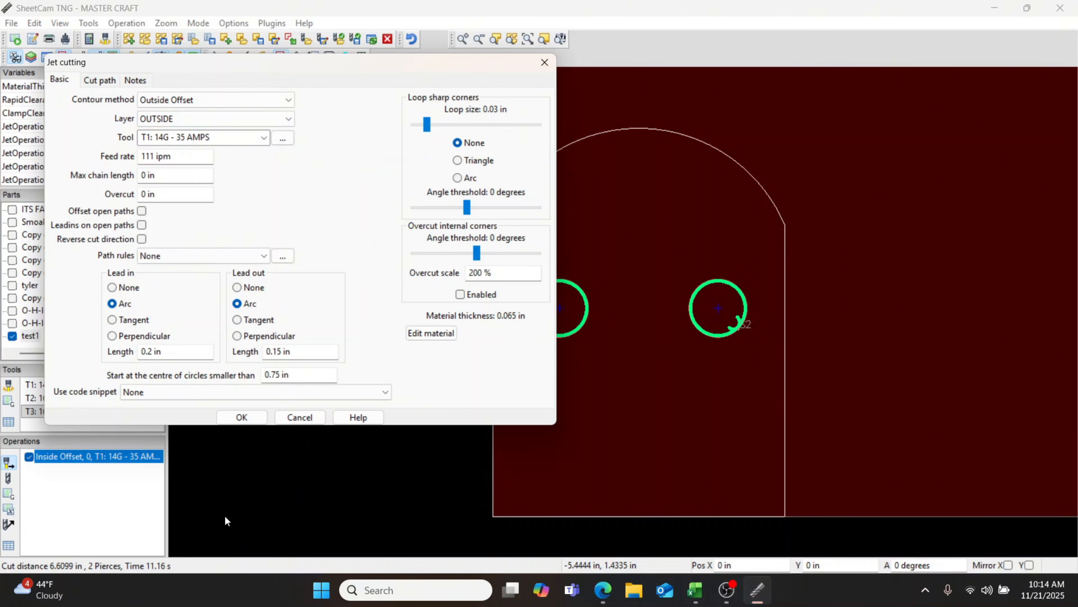
{"action": "left_click", "coordinate": [242, 417]}
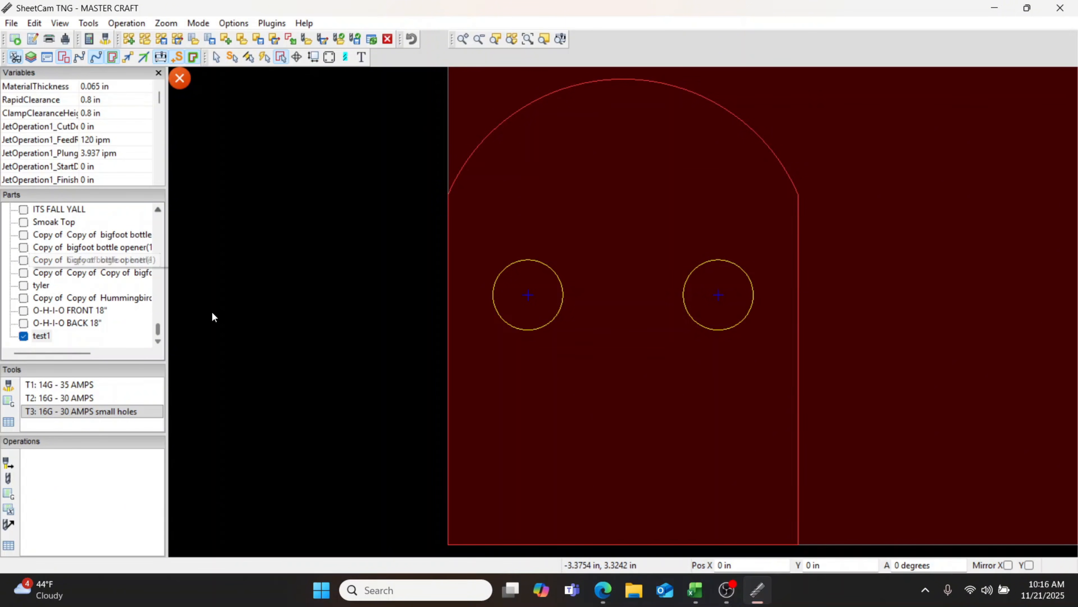
Import the test1.2 drawing as a new part and inspect the short stray line on its bottom edge
{"action": "left_click", "coordinate": [11, 23]}
{"action": "mouse_move", "coordinate": [102, 154]}
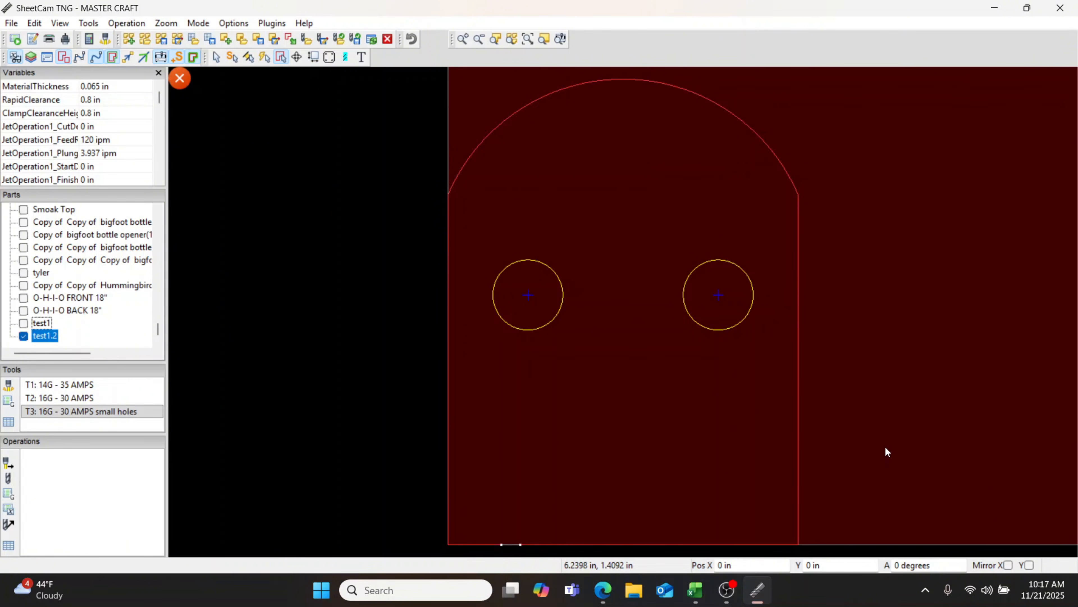
{"action": "scroll", "coordinate": [515, 538], "scroll_direction": "up", "scroll_amount": 3}
{"action": "middle_click_drag", "start_coordinate": [515, 537], "coordinate": [529, 406]}
{"action": "scroll", "coordinate": [513, 427], "scroll_direction": "up", "scroll_amount": 4}
{"action": "scroll", "coordinate": [521, 400], "scroll_direction": "down", "scroll_amount": 7}
{"action": "middle_click_drag", "start_coordinate": [554, 354], "coordinate": [475, 448]}
{"action": "scroll", "coordinate": [469, 500], "scroll_direction": "down", "scroll_amount": 2}
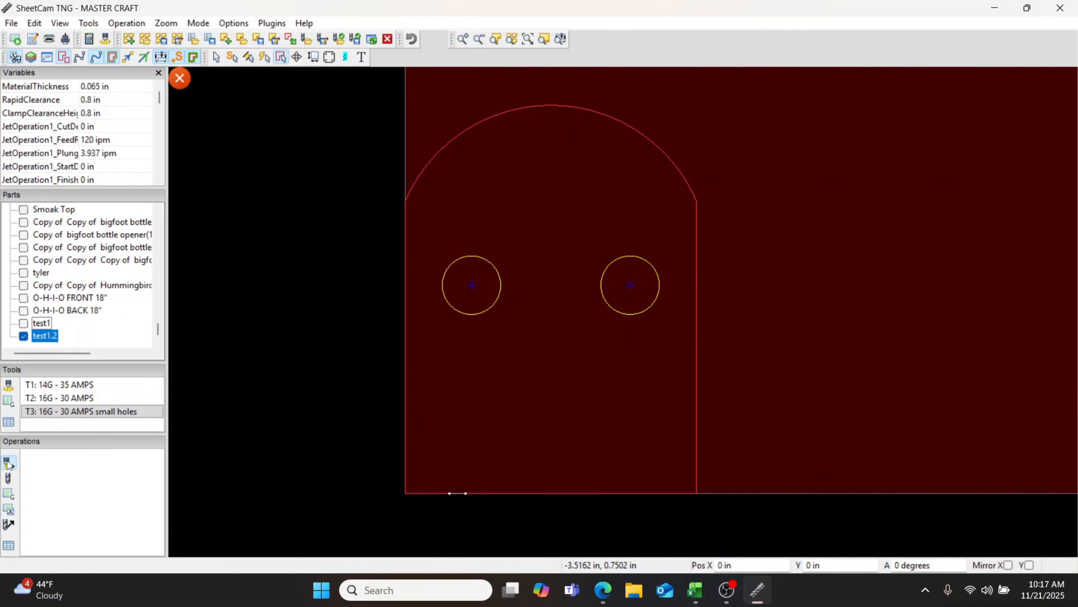
Create an outside-offset jet cutting operation on test1.2's layer 0 with T1: 14G - 35 AMPS and examine the cut around the stray line
{"action": "left_click", "coordinate": [7, 462]}
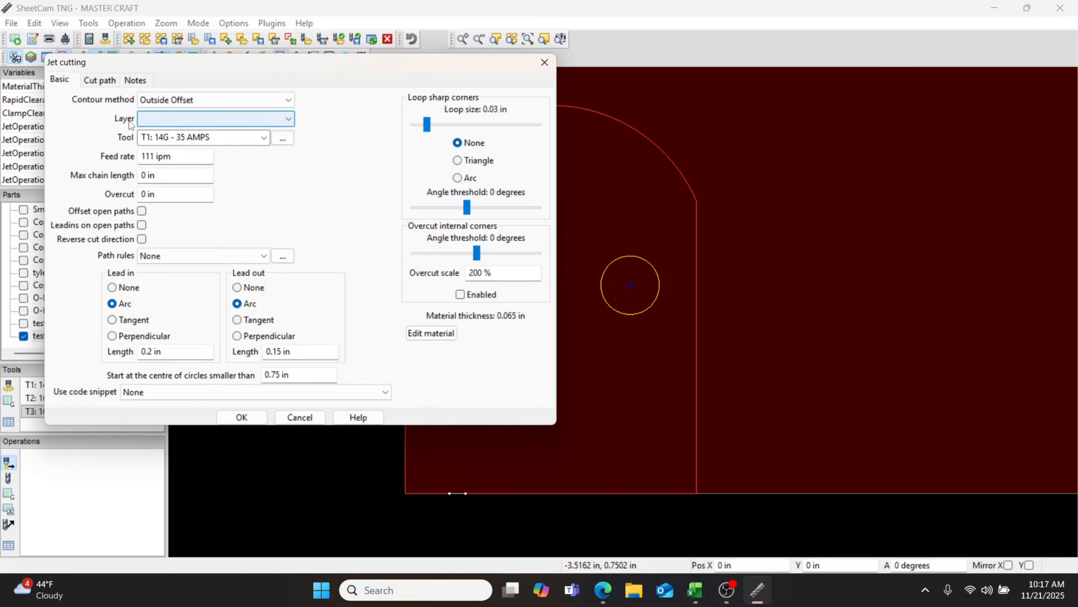
{"action": "left_click", "coordinate": [153, 120]}
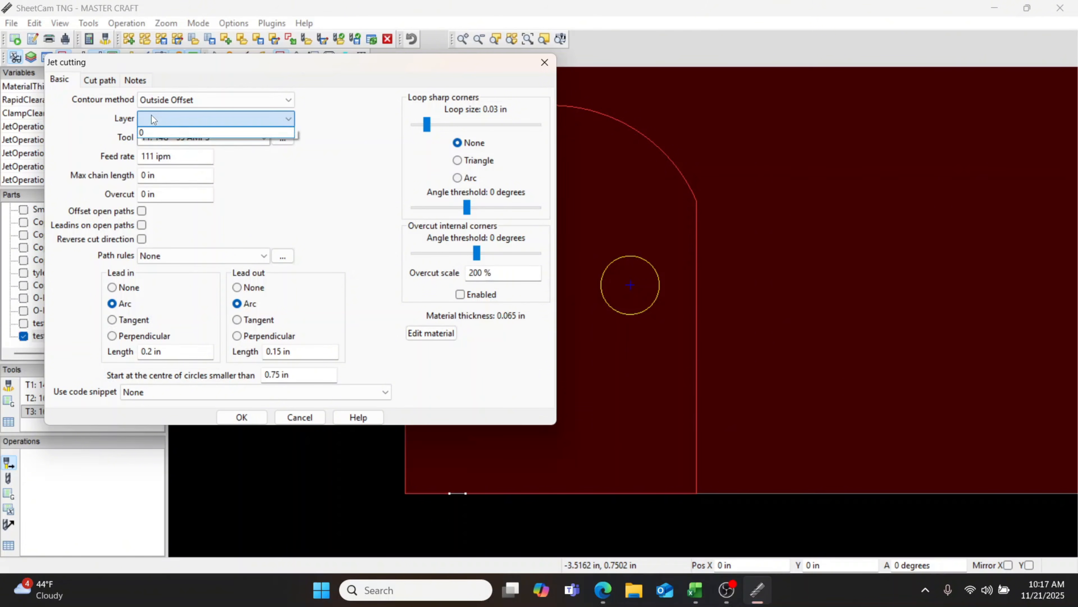
{"action": "left_click", "coordinate": [147, 133]}
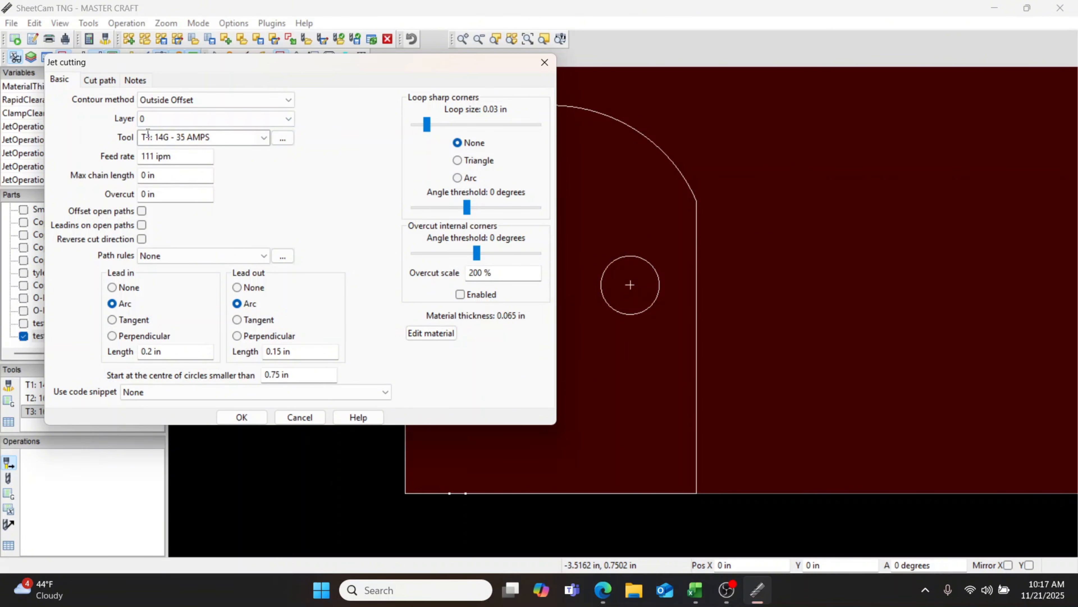
{"action": "left_click", "coordinate": [240, 418]}
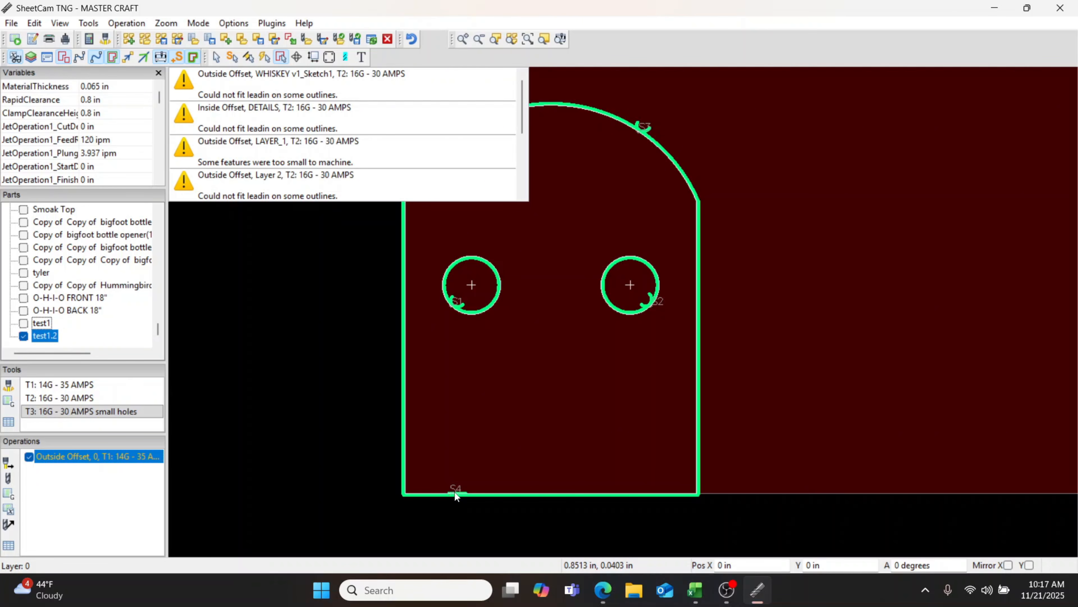
{"action": "middle_click_drag", "start_coordinate": [823, 422], "coordinate": [872, 407]}
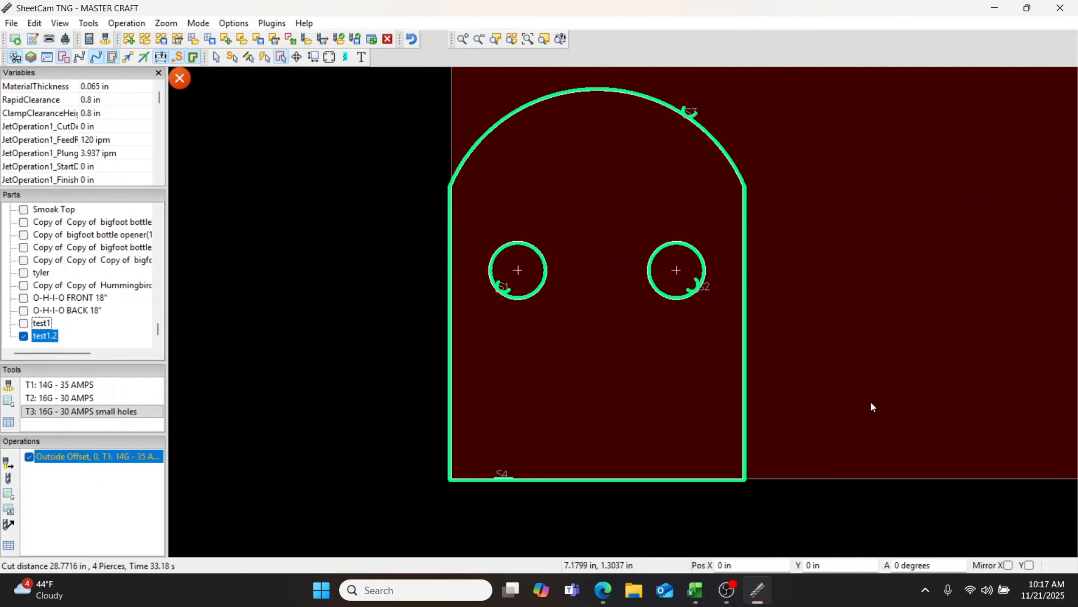
{"action": "scroll", "coordinate": [501, 476], "scroll_direction": "up", "scroll_amount": 3}
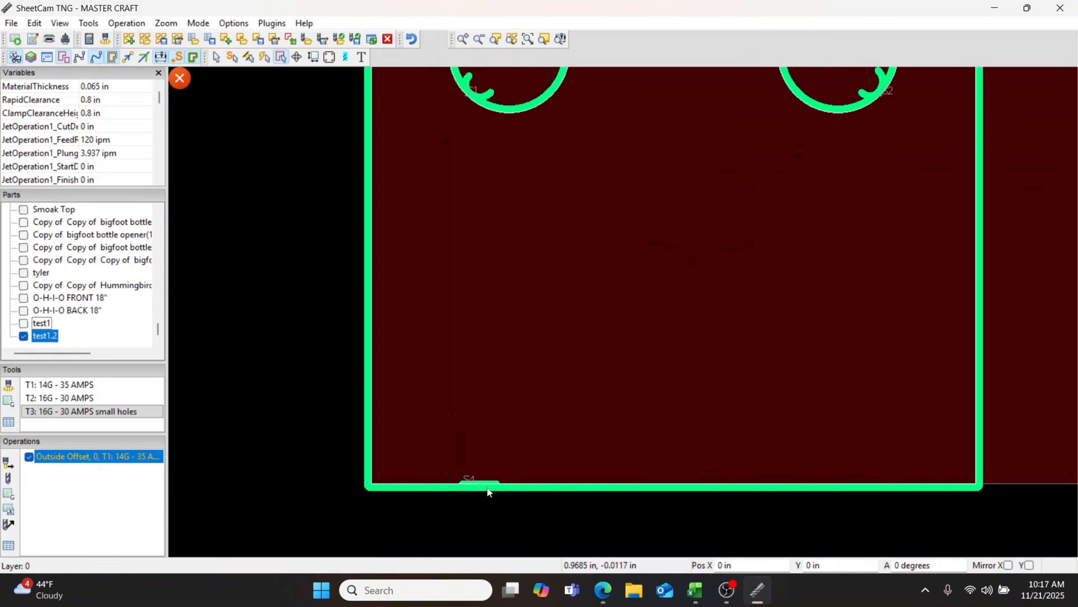
{"action": "scroll", "coordinate": [488, 492], "scroll_direction": "up", "scroll_amount": 3}
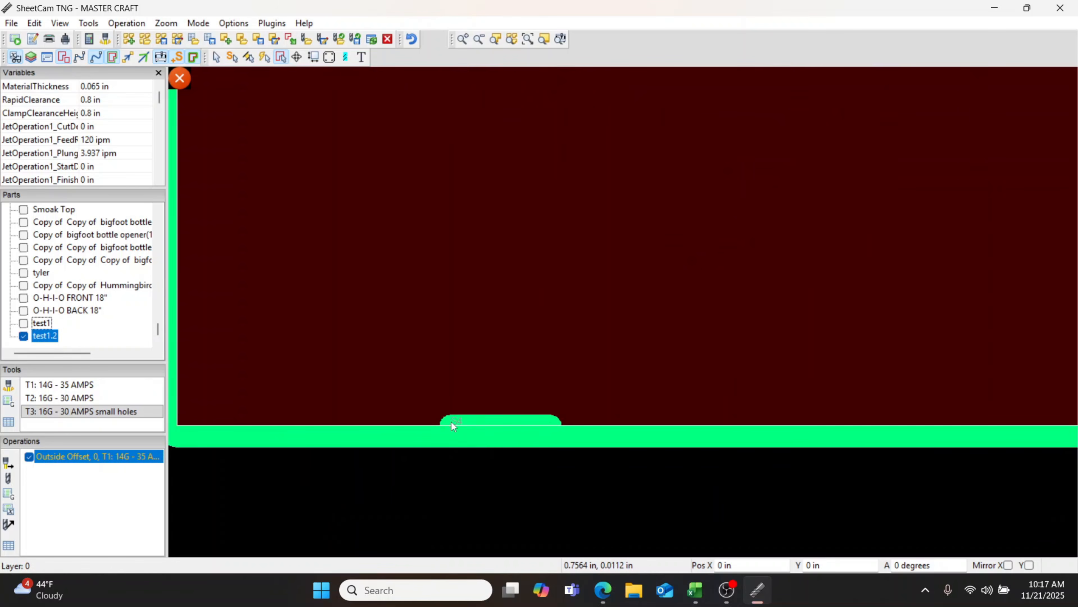
Examine the outside-offset cut paths on test1.2's outline, stray bottom line and two holes
{"action": "scroll", "coordinate": [541, 419], "scroll_direction": "down", "scroll_amount": 4}
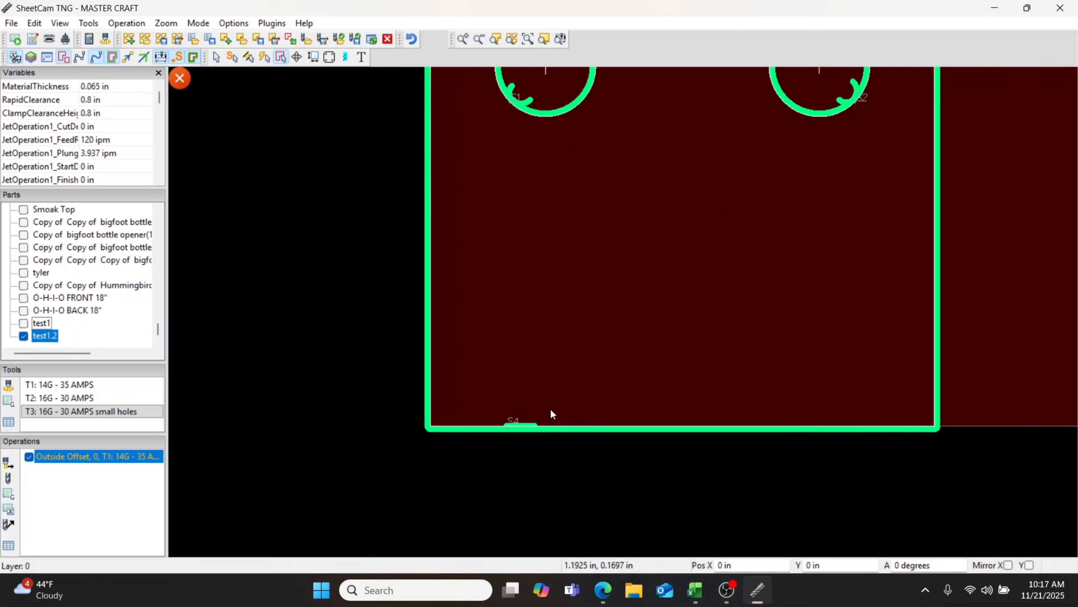
{"action": "scroll", "coordinate": [551, 415], "scroll_direction": "down", "scroll_amount": 4}
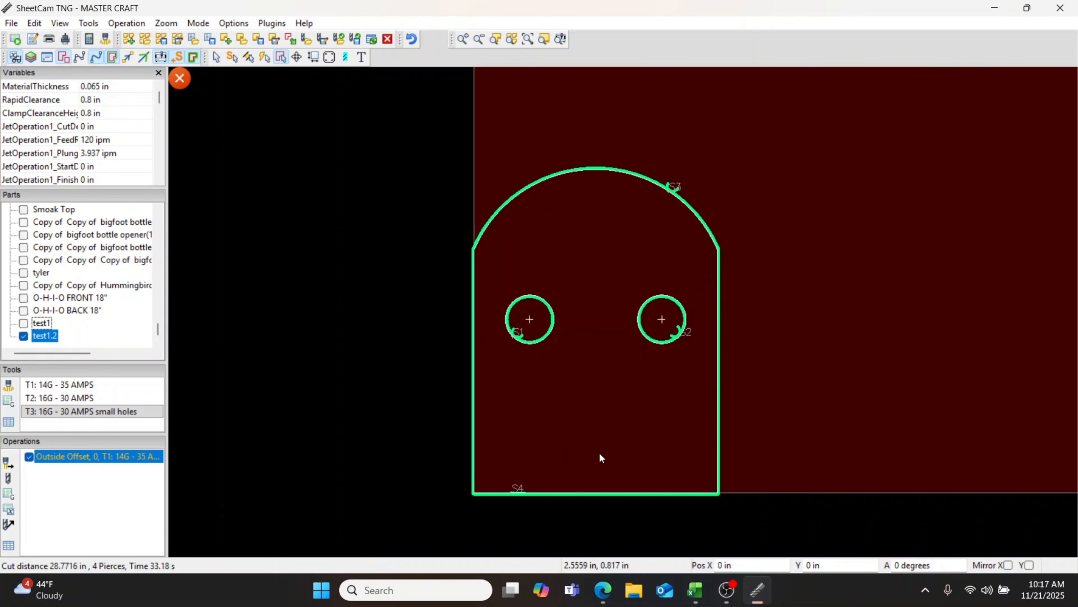
{"action": "scroll", "coordinate": [684, 328], "scroll_direction": "up", "scroll_amount": 1}
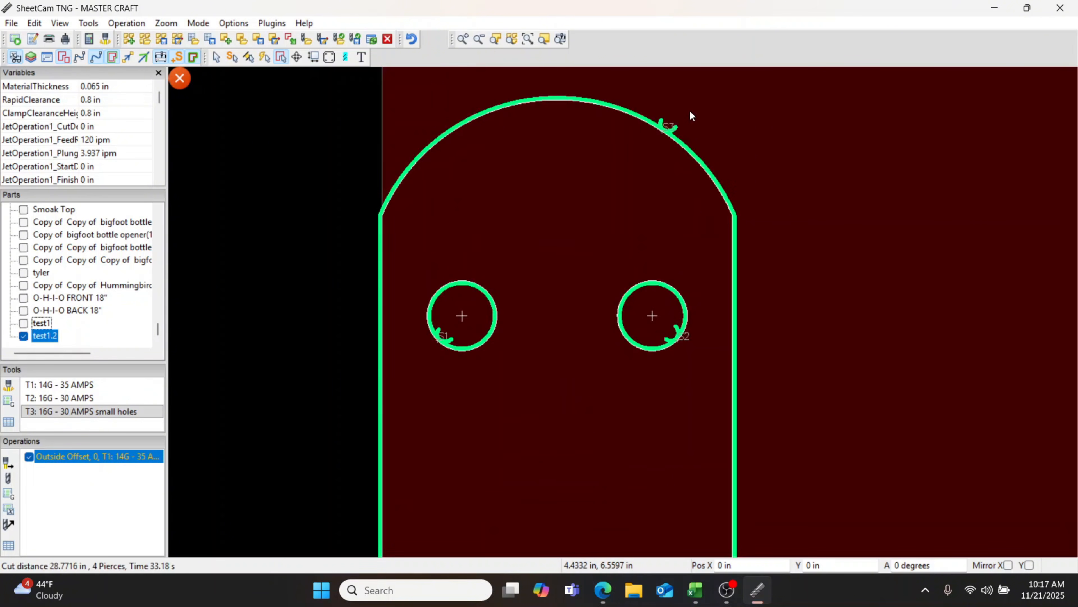
{"action": "scroll", "coordinate": [481, 350], "scroll_direction": "down", "scroll_amount": 1}
{"action": "scroll", "coordinate": [474, 352], "scroll_direction": "up", "scroll_amount": 3}
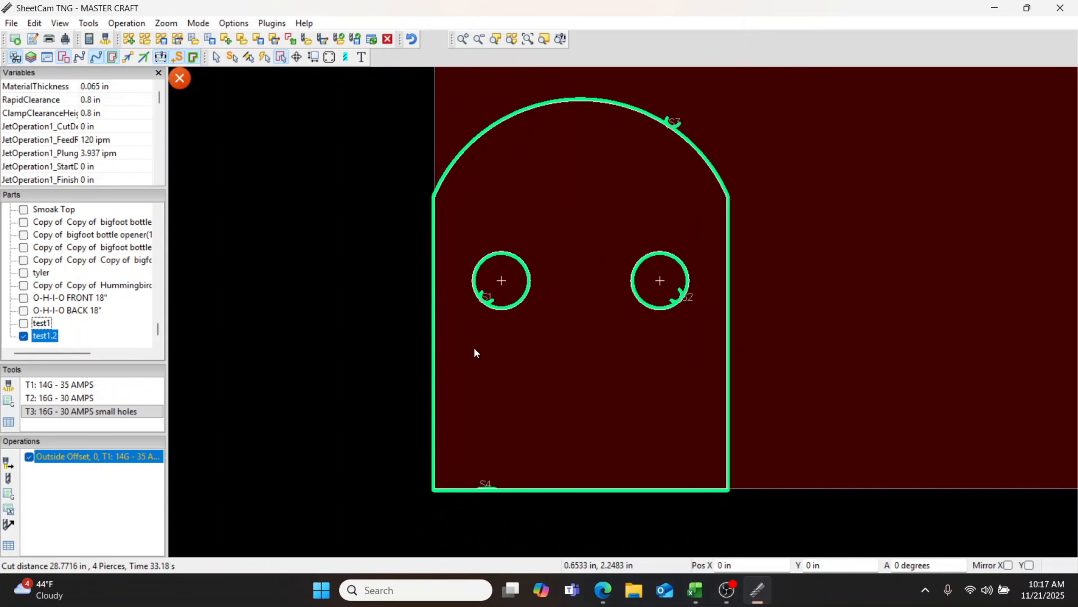
{"action": "middle_click_drag", "start_coordinate": [511, 360], "coordinate": [553, 185]}
{"action": "middle_click_drag", "start_coordinate": [597, 289], "coordinate": [567, 406]}
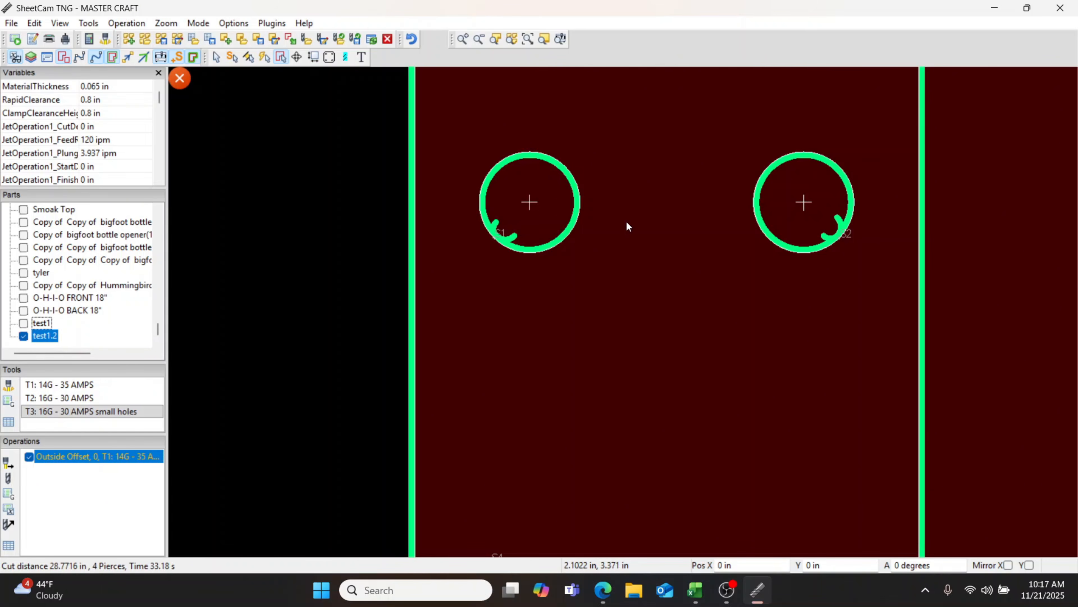
{"action": "scroll", "coordinate": [615, 249], "scroll_direction": "down", "scroll_amount": 1}
{"action": "middle_click_drag", "start_coordinate": [615, 250], "coordinate": [586, 332]}
{"action": "scroll", "coordinate": [592, 315], "scroll_direction": "down", "scroll_amount": 1}
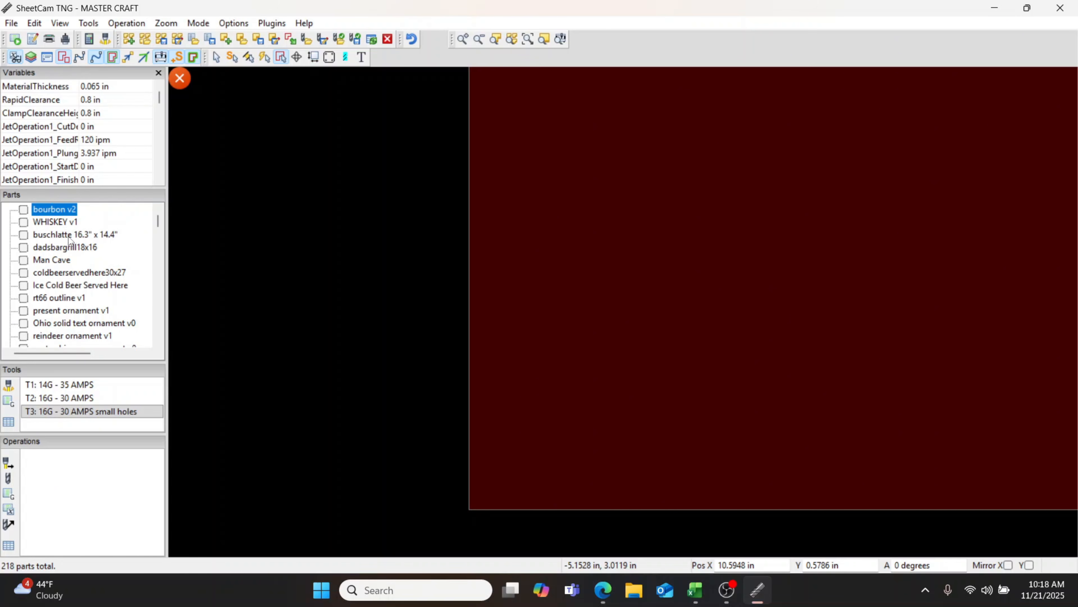
Enable the Eagle Flag USA, bourbon v2 and WHISKEY v1 parts so they show on the material sheet
{"action": "scroll", "coordinate": [437, 283], "scroll_direction": "down", "scroll_amount": 3}
{"action": "middle_click_drag", "start_coordinate": [578, 291], "coordinate": [381, 471]}
{"action": "scroll", "coordinate": [486, 401], "scroll_direction": "down", "scroll_amount": 2}
{"action": "scroll", "coordinate": [431, 430], "scroll_direction": "down", "scroll_amount": 3}
{"action": "scroll", "coordinate": [464, 414], "scroll_direction": "down", "scroll_amount": 1}
{"action": "middle_click_drag", "start_coordinate": [464, 414], "coordinate": [443, 427]}
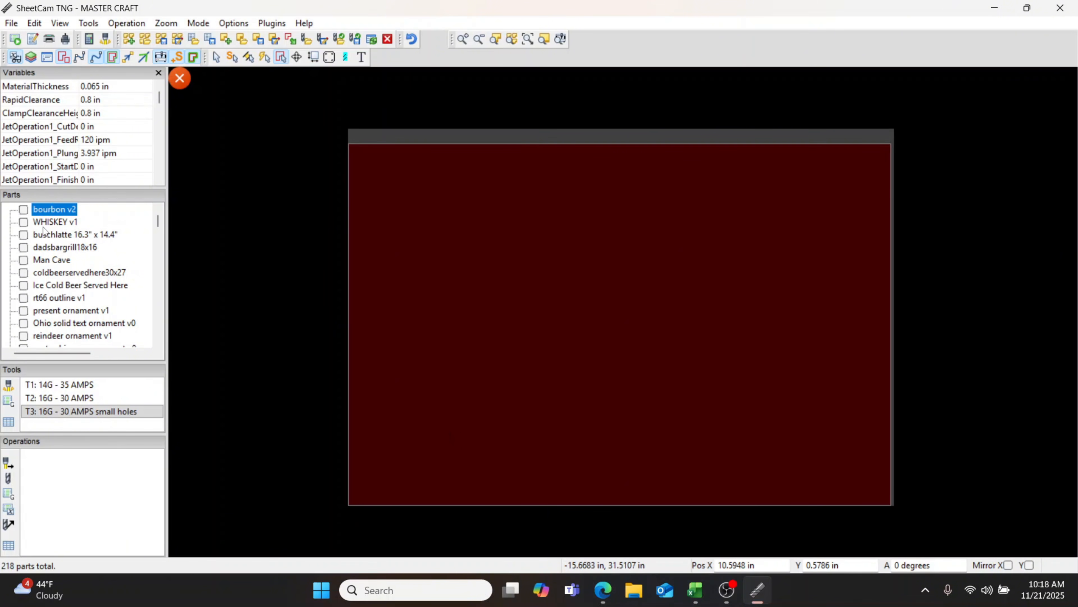
{"action": "scroll", "coordinate": [44, 231], "scroll_direction": "down", "scroll_amount": 6}
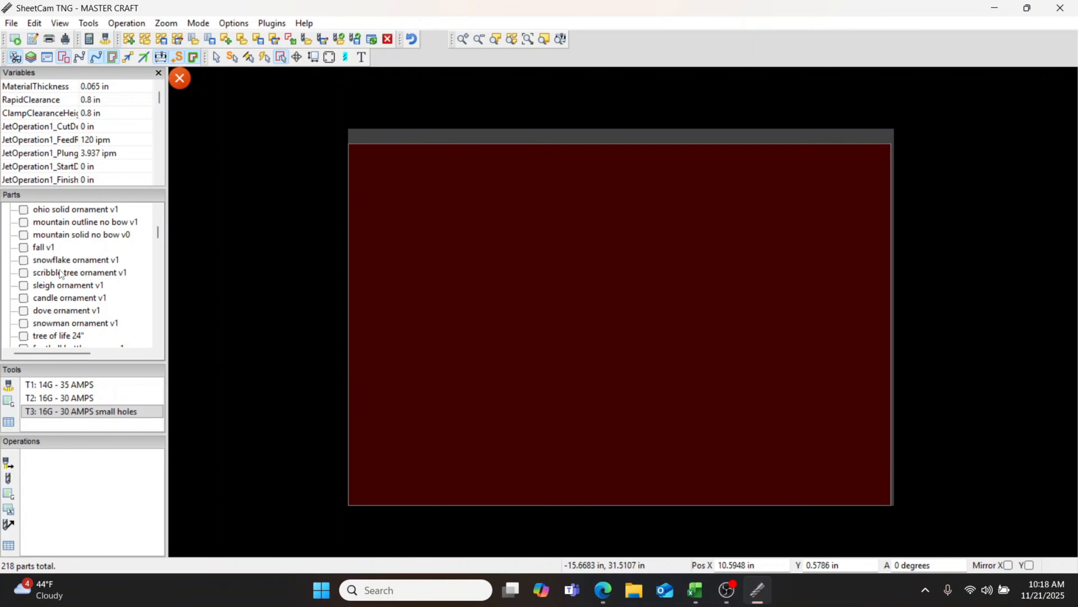
{"action": "scroll", "coordinate": [61, 274], "scroll_direction": "down", "scroll_amount": 10}
{"action": "scroll", "coordinate": [60, 273], "scroll_direction": "down", "scroll_amount": 3}
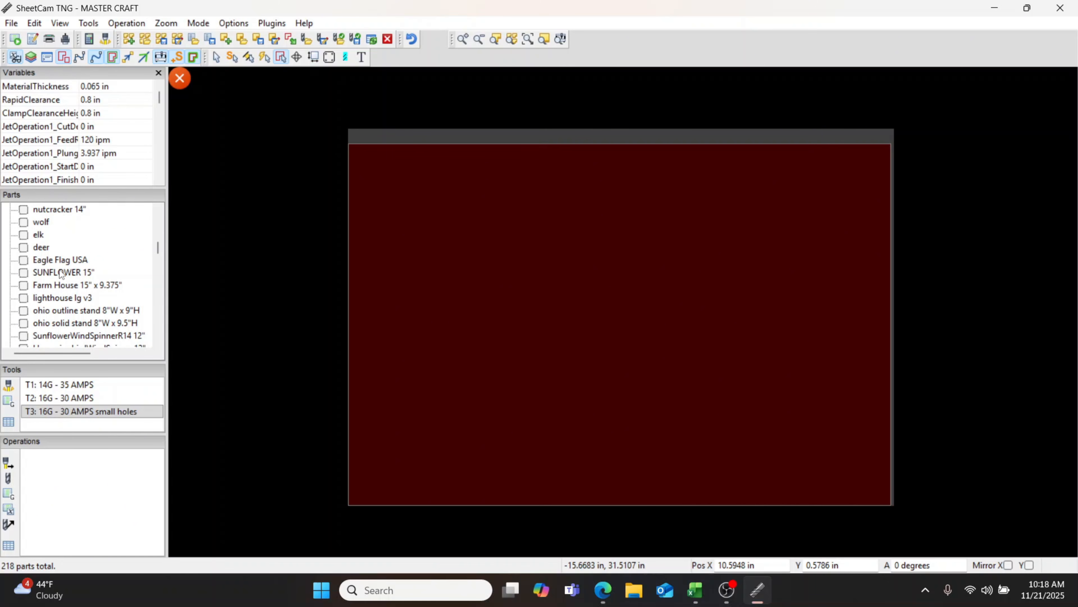
{"action": "left_click", "coordinate": [24, 261]}
{"action": "scroll", "coordinate": [64, 304], "scroll_direction": "down", "scroll_amount": 1}
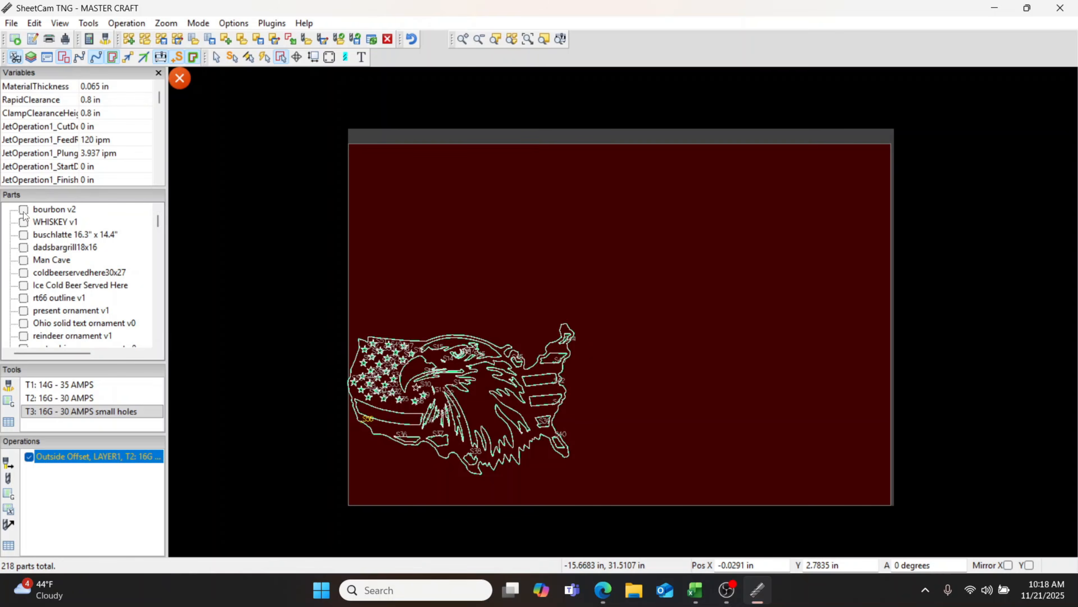
{"action": "left_click", "coordinate": [23, 211]}
{"action": "left_click", "coordinate": [24, 222]}
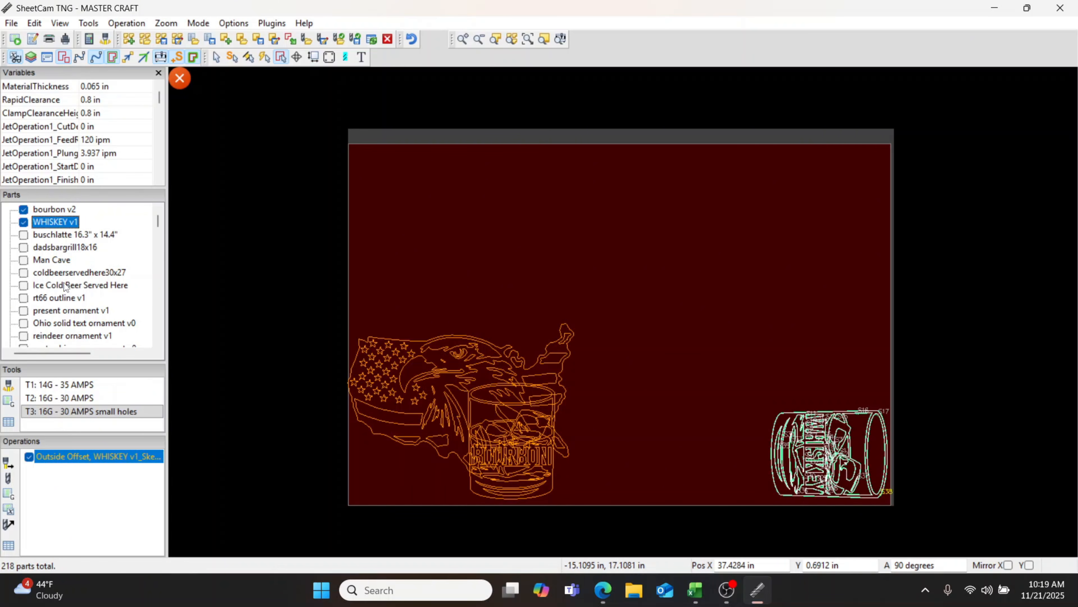
Review the part properties of bourbon v2, including its drawing filename, outlines and layers
{"action": "scroll", "coordinate": [65, 287], "scroll_direction": "down", "scroll_amount": 15}
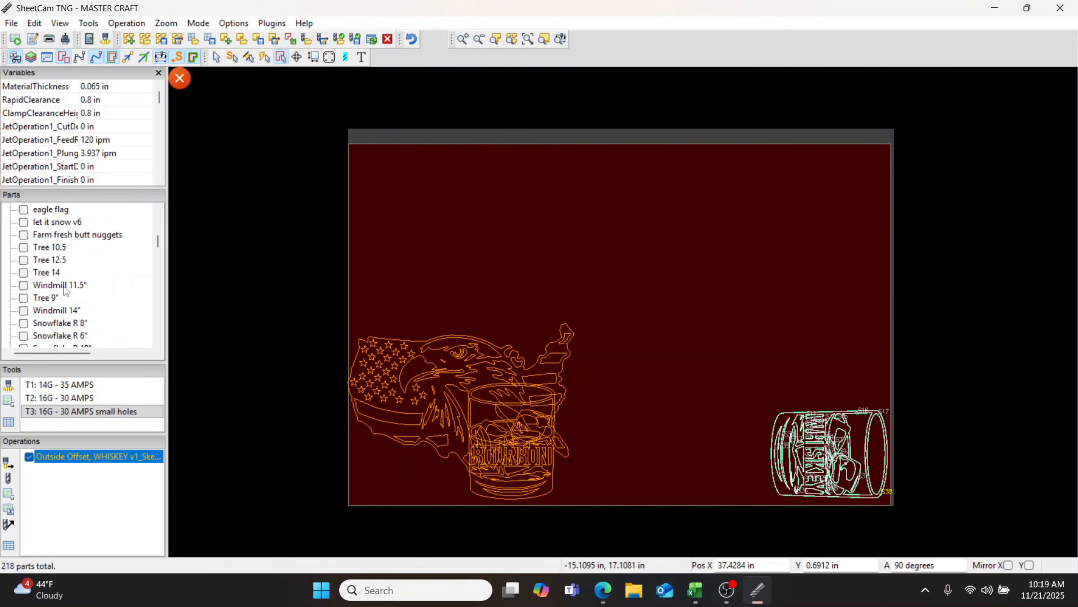
{"action": "scroll", "coordinate": [65, 288], "scroll_direction": "up", "scroll_amount": 15}
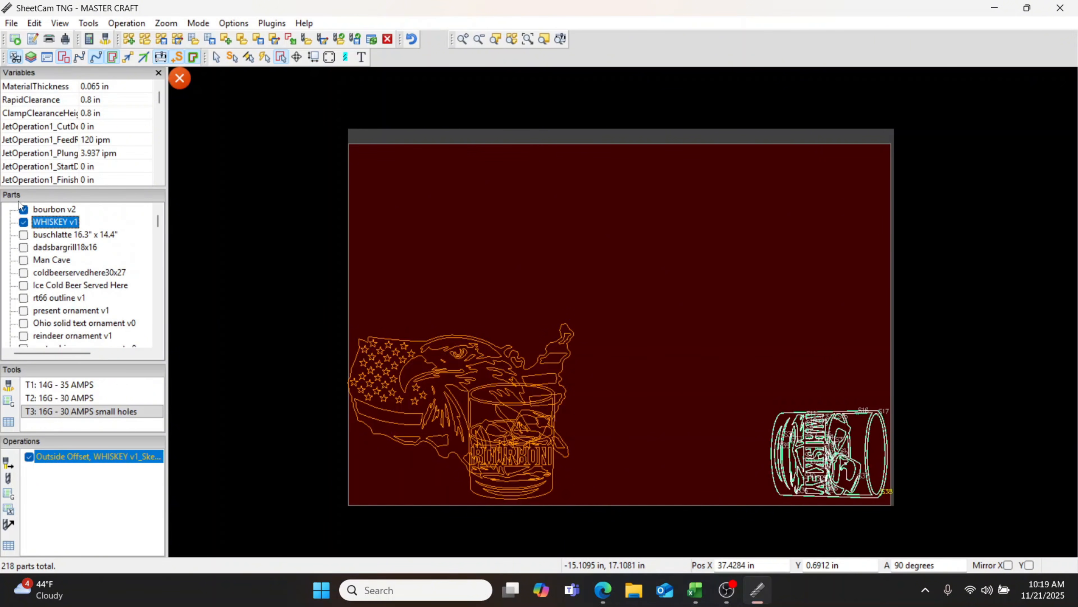
{"action": "left_click", "coordinate": [44, 209]}
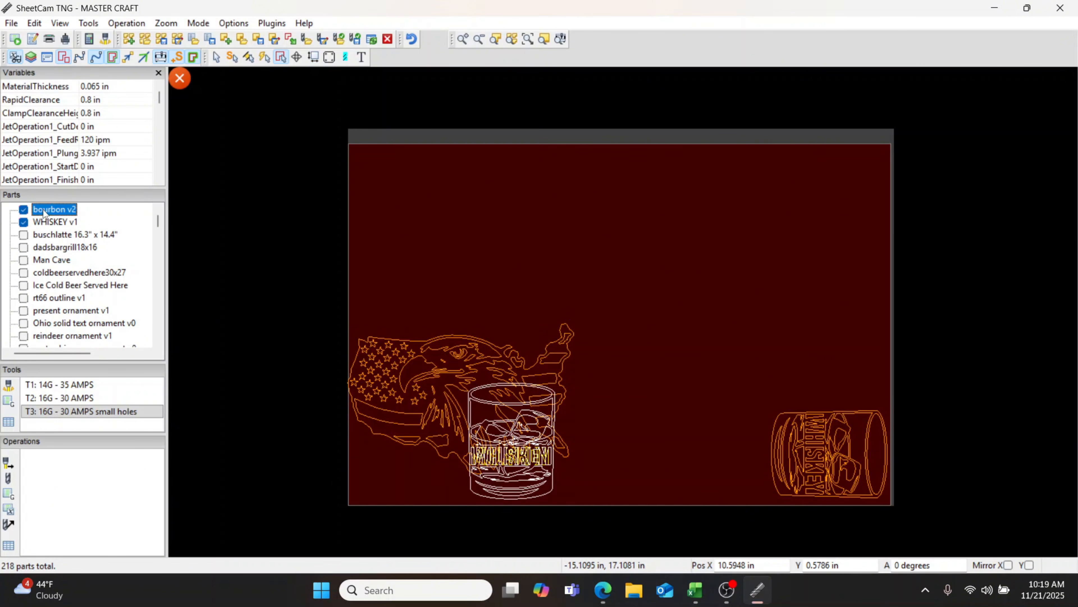
{"action": "right_click", "coordinate": [44, 213]}
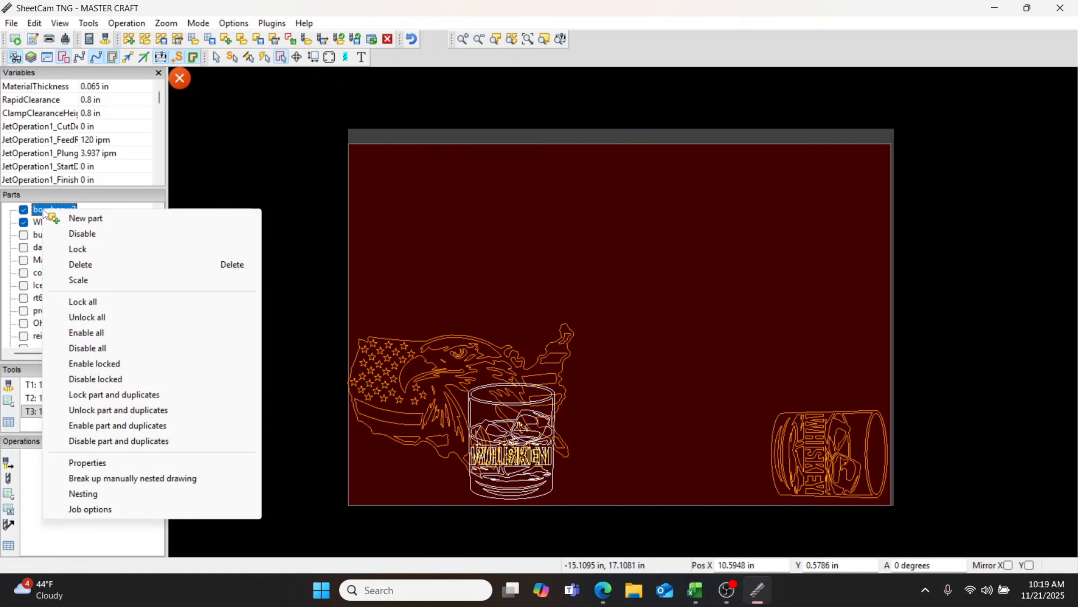
{"action": "left_click", "coordinate": [101, 465]}
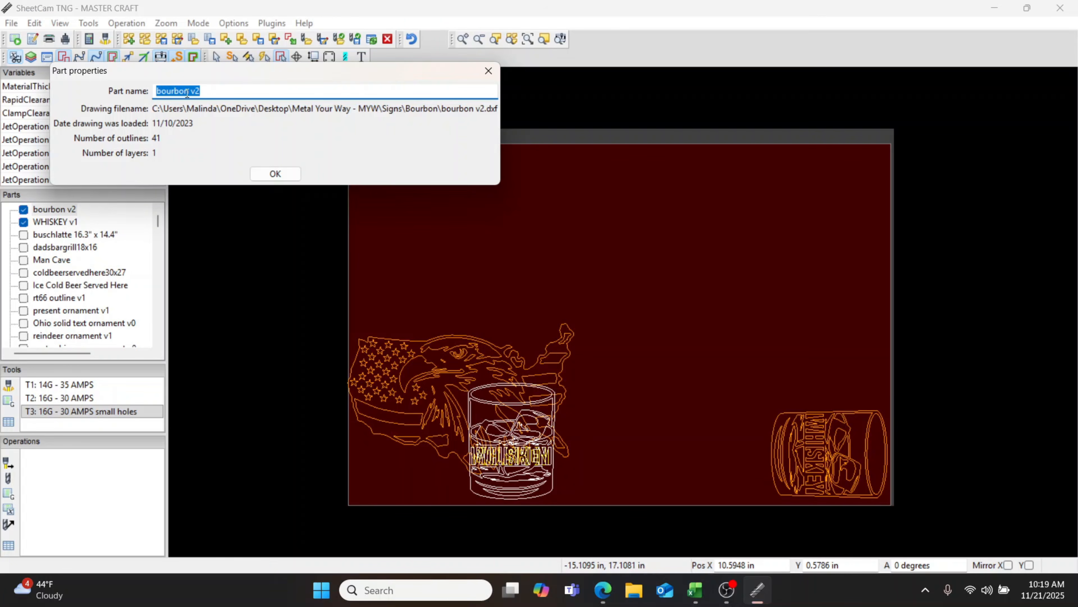
{"action": "key", "text": "Return"}
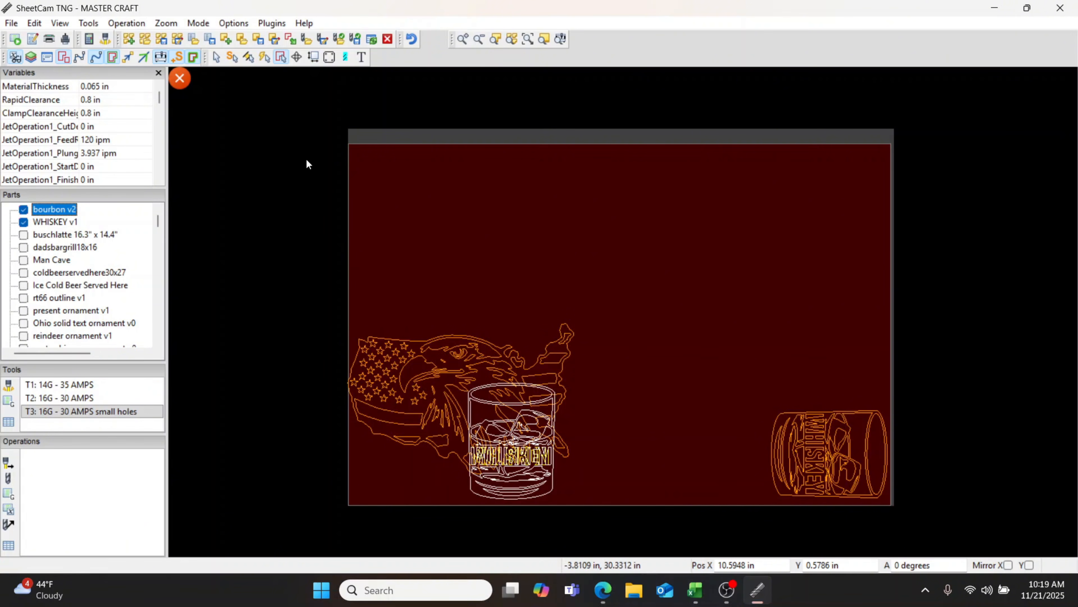
Switch to nesting and move the Eagle Flag USA part up to about X 0.72 in, Y 13.65 in, clear of the bourbon glass
{"action": "left_click", "coordinate": [297, 57]}
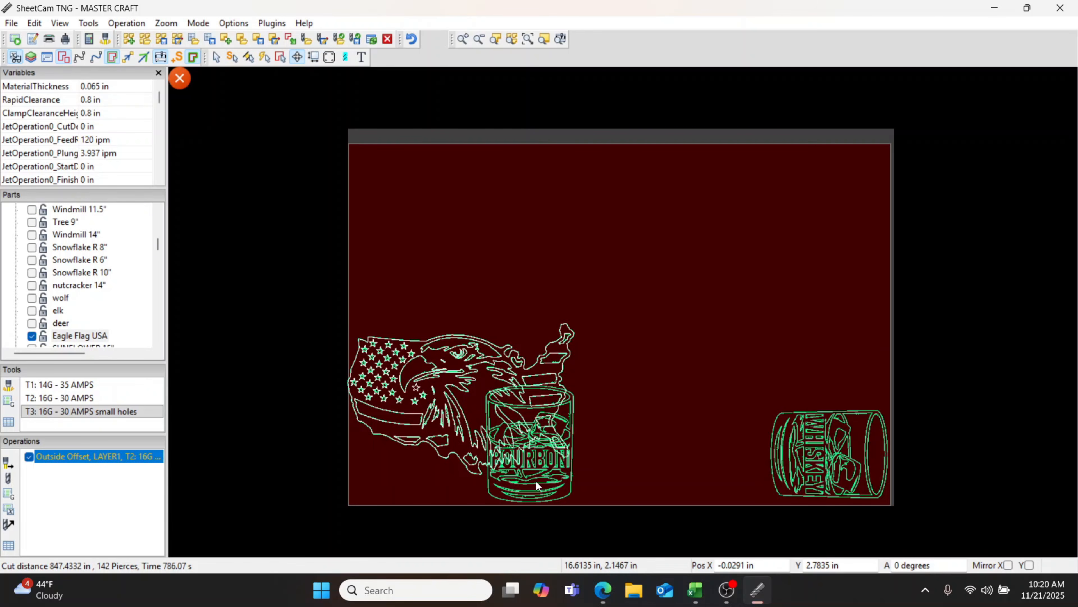
{"action": "left_click", "coordinate": [536, 480]}
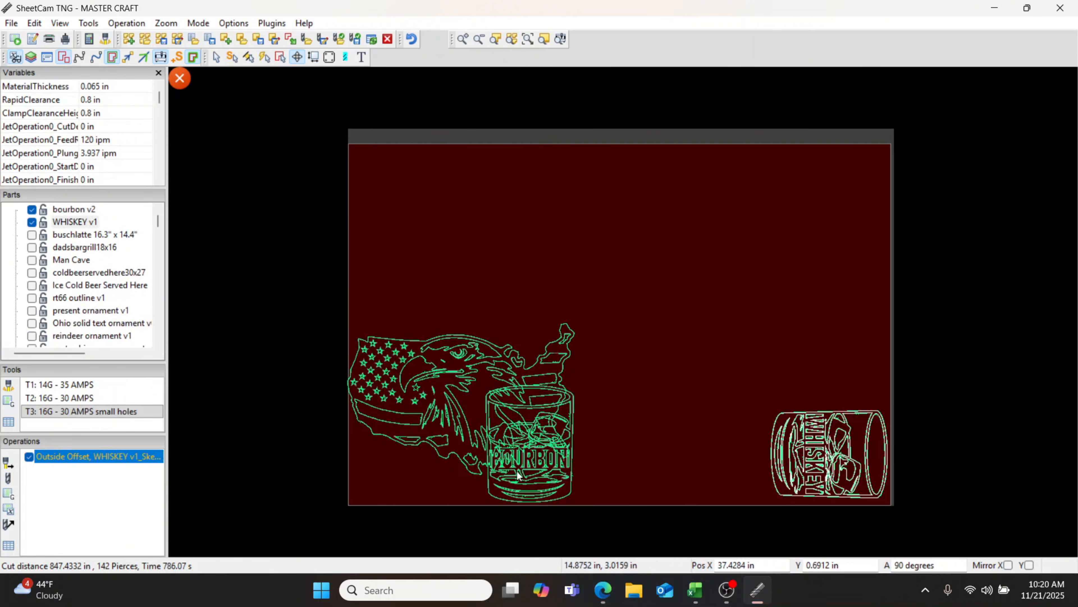
{"action": "left_click", "coordinate": [442, 347]}
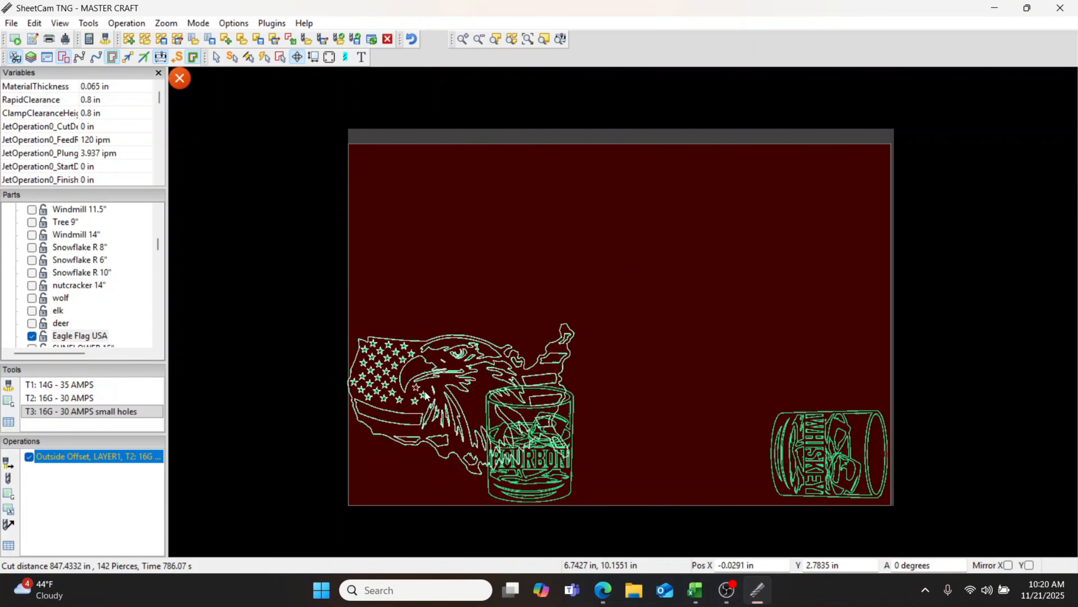
{"action": "left_click_drag", "start_coordinate": [425, 391], "coordinate": [430, 267]}
{"action": "scroll", "coordinate": [419, 376], "scroll_direction": "up", "scroll_amount": 2}
{"action": "scroll", "coordinate": [419, 376], "scroll_direction": "down", "scroll_amount": 1}
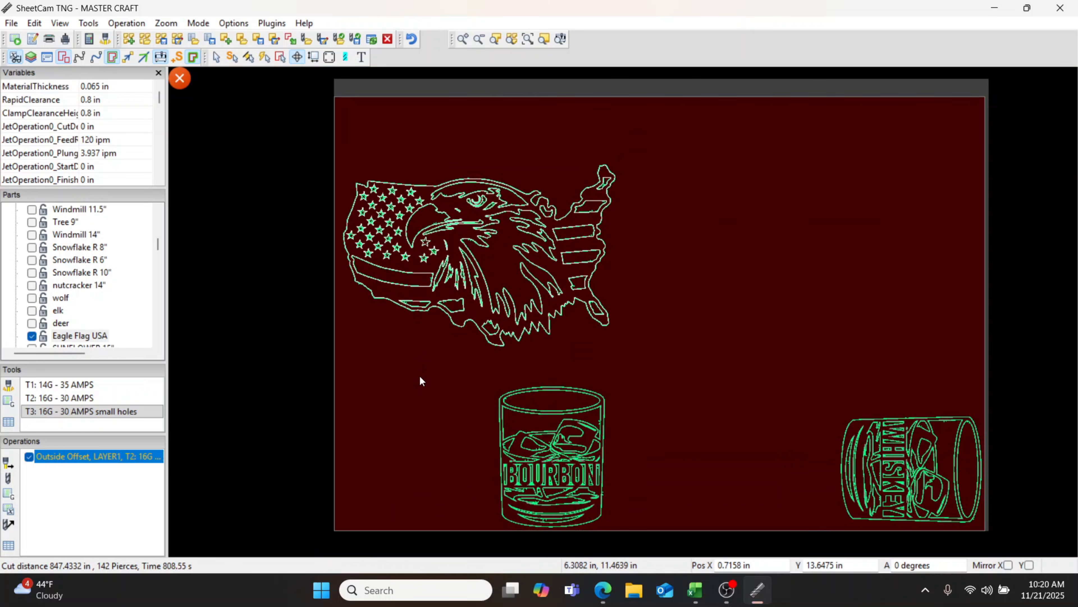
Nest bourbon v2 at the sheet's left edge, WHISKEY v1 beside it, and Eagle Flag USA above them at about X 0.3 in, Y 8.42 in
{"action": "middle_click_drag", "start_coordinate": [420, 376], "coordinate": [436, 352]}
{"action": "left_click_drag", "start_coordinate": [469, 262], "coordinate": [469, 266]}
{"action": "left_click_drag", "start_coordinate": [532, 399], "coordinate": [376, 397]}
{"action": "left_click_drag", "start_coordinate": [487, 261], "coordinate": [481, 328]}
{"action": "left_click_drag", "start_coordinate": [891, 439], "coordinate": [499, 442]}
Fine-position WHISKEY v1 below the eagle's feathers at about X 8.26 in, Y 0.7 in, close to the bourbon glass
{"action": "scroll", "coordinate": [518, 412], "scroll_direction": "up", "scroll_amount": 5}
{"action": "scroll", "coordinate": [518, 329], "scroll_direction": "up", "scroll_amount": 2}
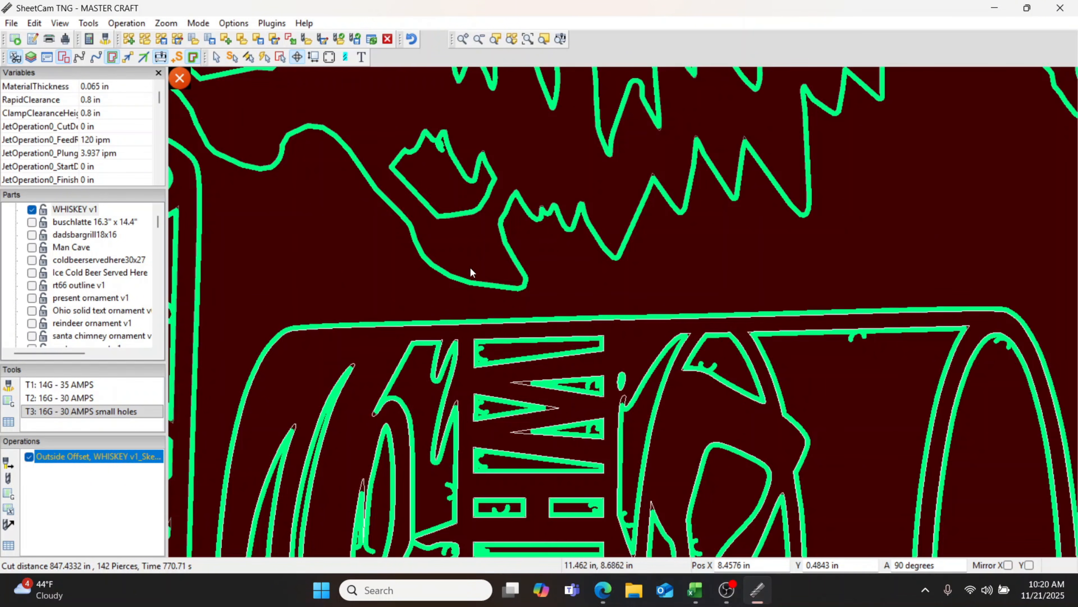
{"action": "left_click", "coordinate": [470, 266]}
{"action": "left_click", "coordinate": [472, 341]}
{"action": "left_click_drag", "start_coordinate": [473, 341], "coordinate": [455, 333]}
{"action": "scroll", "coordinate": [456, 333], "scroll_direction": "down", "scroll_amount": 6}
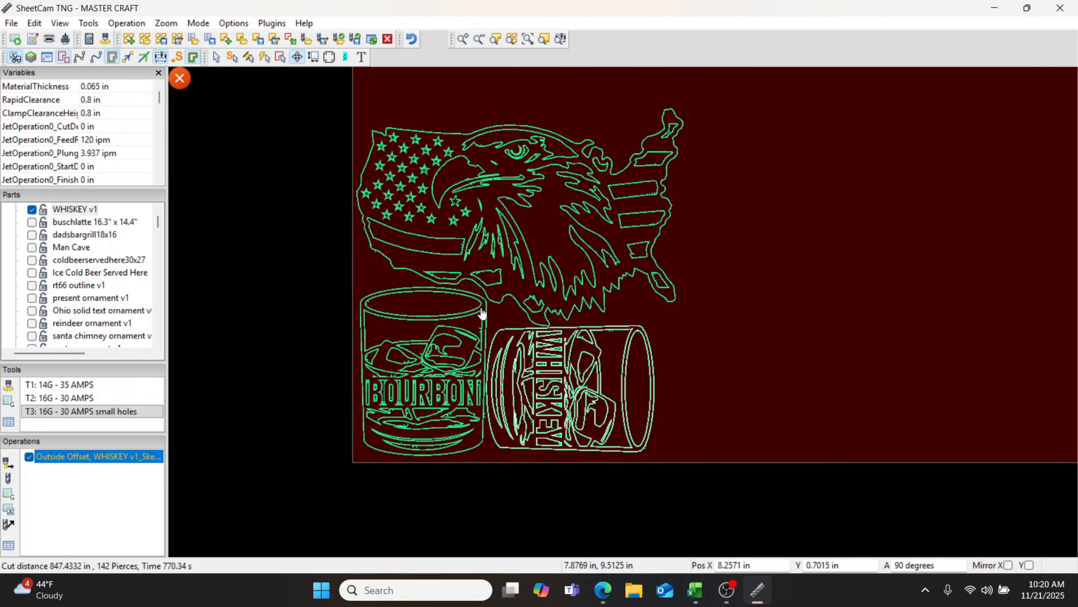
{"action": "scroll", "coordinate": [482, 314], "scroll_direction": "down", "scroll_amount": 1}
Rotate the Eagle Flag USA part to 90 degrees
{"action": "left_click", "coordinate": [491, 285]}
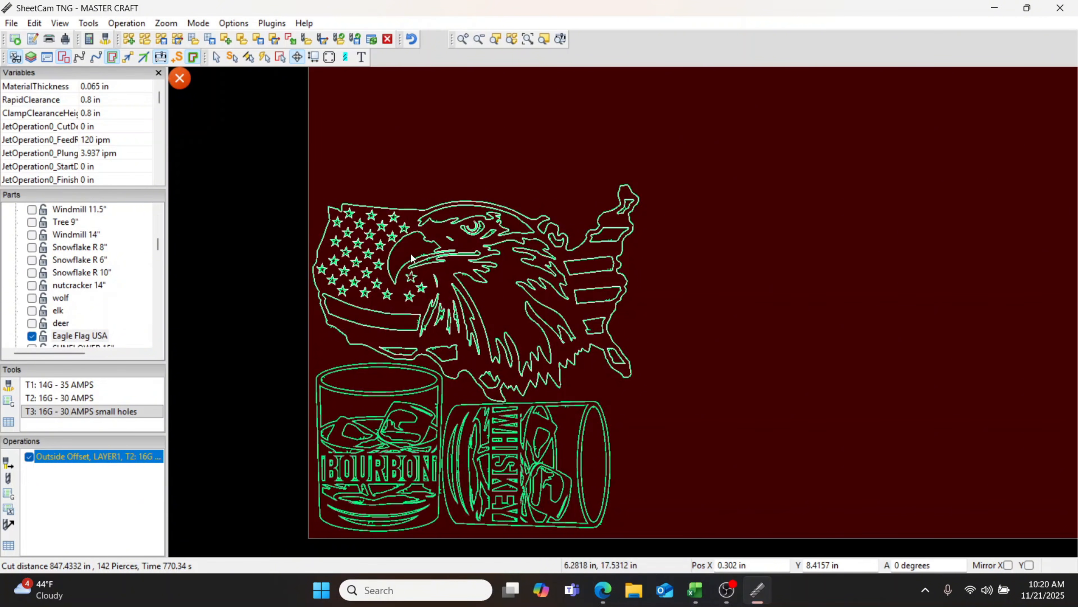
{"action": "left_click", "coordinate": [900, 566]}
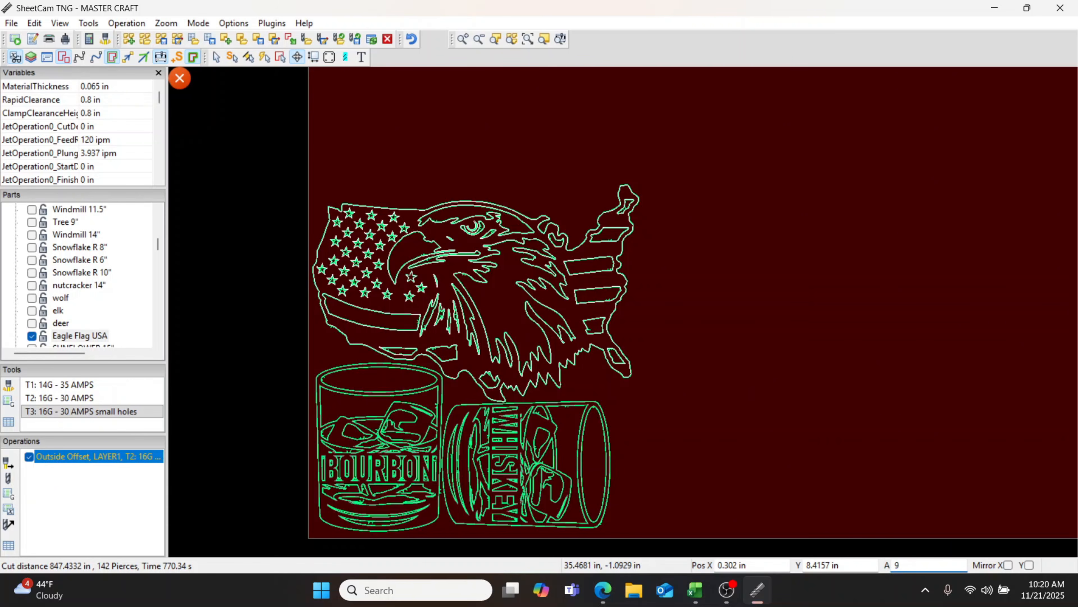
{"action": "type", "text": "90"}
{"action": "key", "text": "Return"}
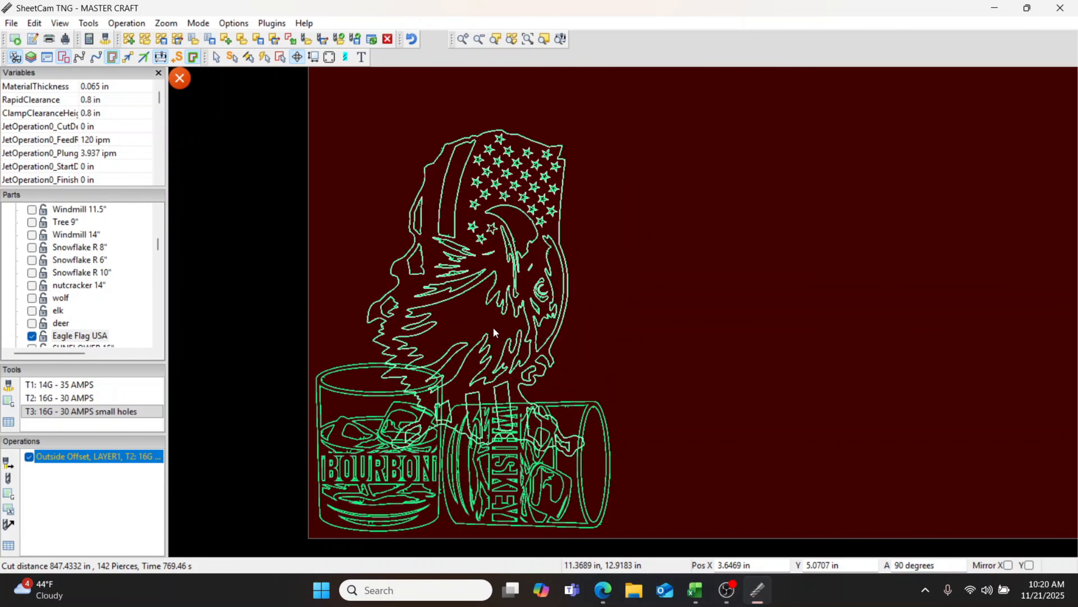
Set the Eagle Flag USA part's rotation to 67 degrees and place it above the two glasses
{"action": "left_click", "coordinate": [901, 562]}
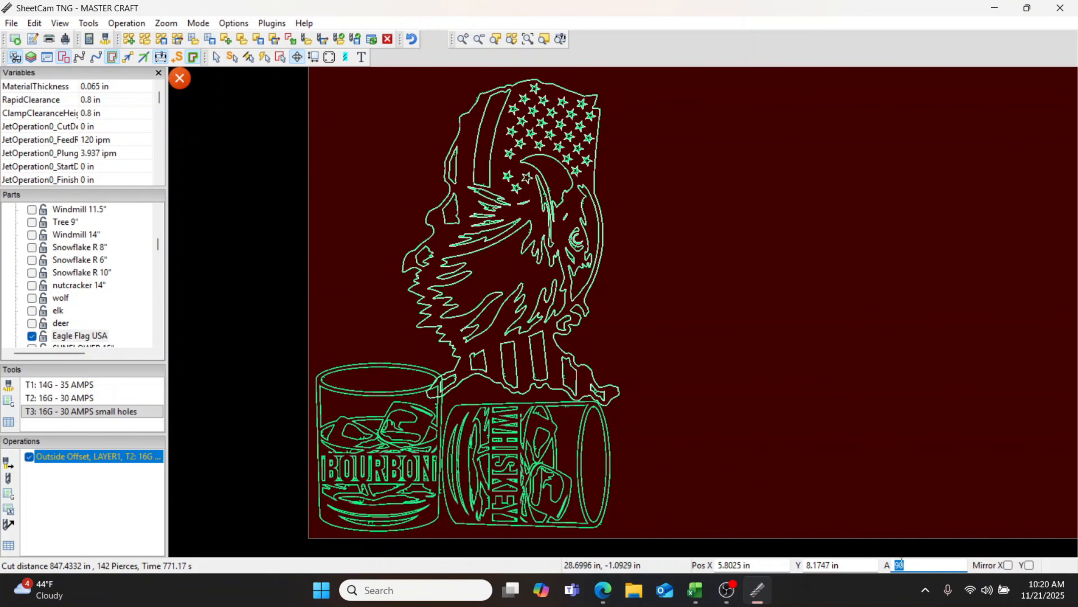
{"action": "type", "text": "67"}
{"action": "key", "text": "Return"}
{"action": "left_click_drag", "start_coordinate": [542, 288], "coordinate": [498, 270]}
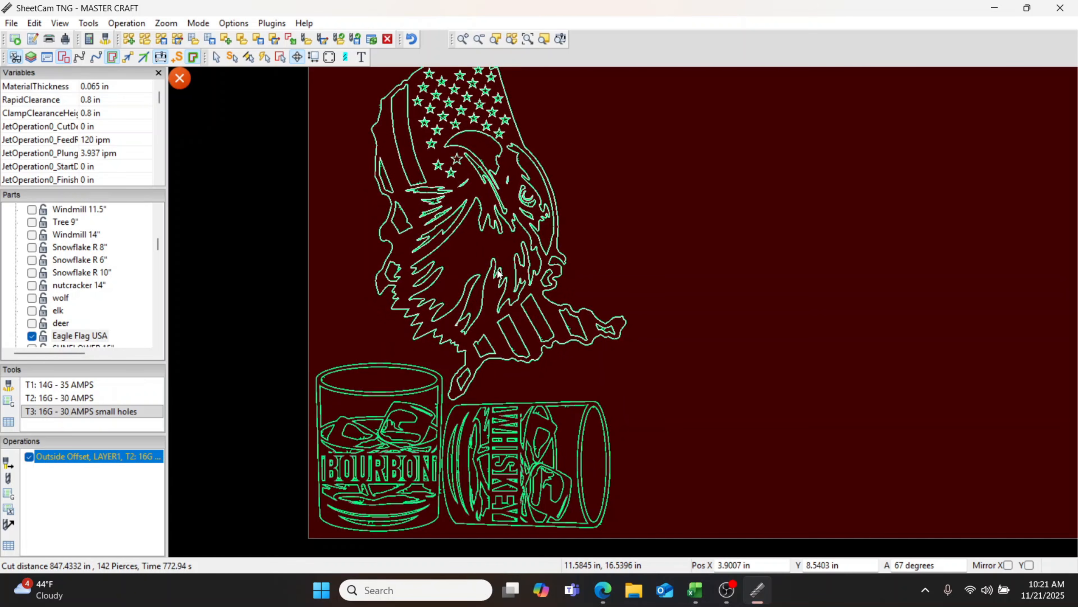
Nudge the bourbon v2 glass slightly closer to the sheet's left edge
{"action": "left_click_drag", "start_coordinate": [340, 423], "coordinate": [339, 404]}
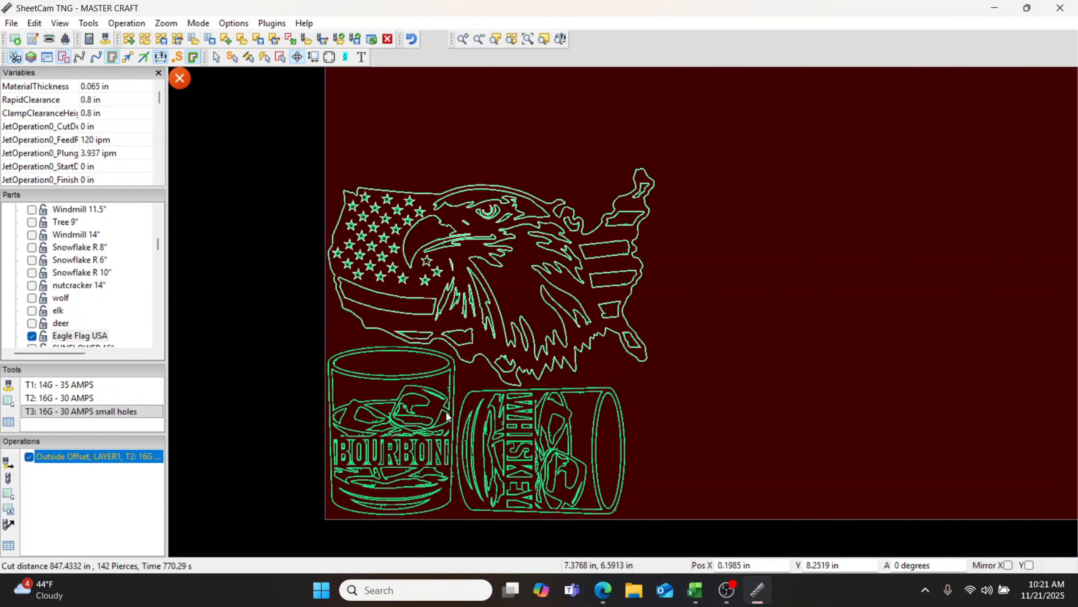
{"action": "left_click", "coordinate": [402, 451]}
Follow the lead-in warnings for the Layer 2 and DETAILS operations and examine the small outlines in the bourbon v2 glass for missing lead-ins
{"action": "mouse_move", "coordinate": [181, 78]}
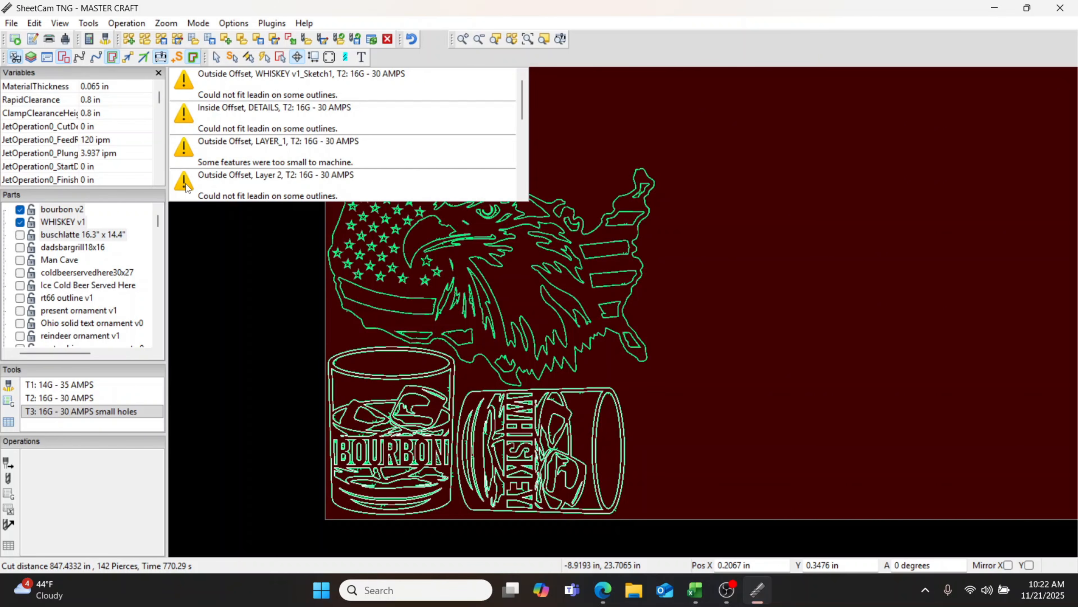
{"action": "double_click", "coordinate": [186, 184]}
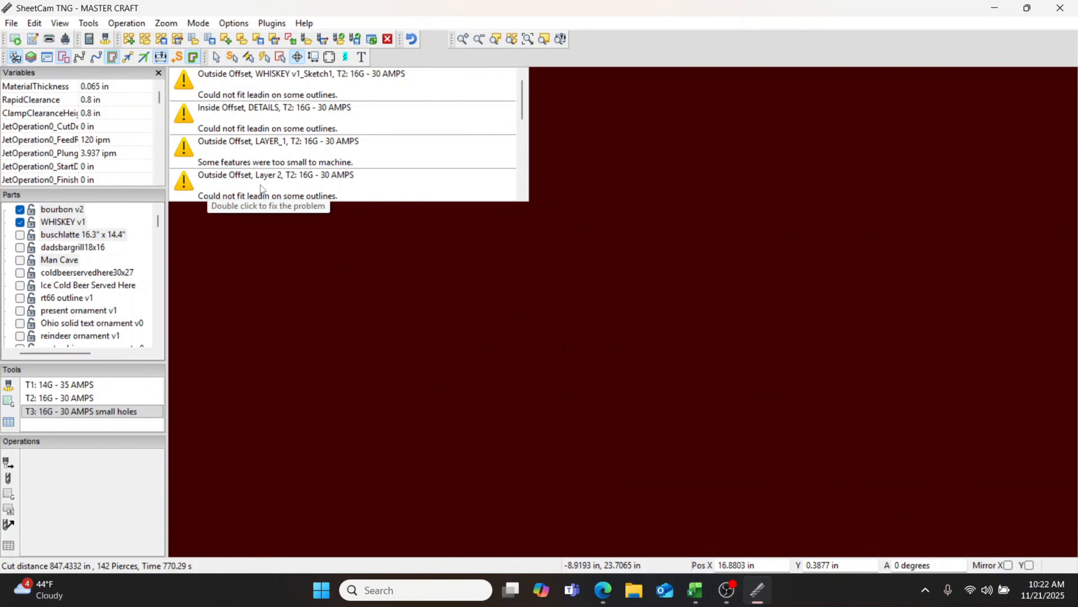
{"action": "double_click", "coordinate": [295, 109]}
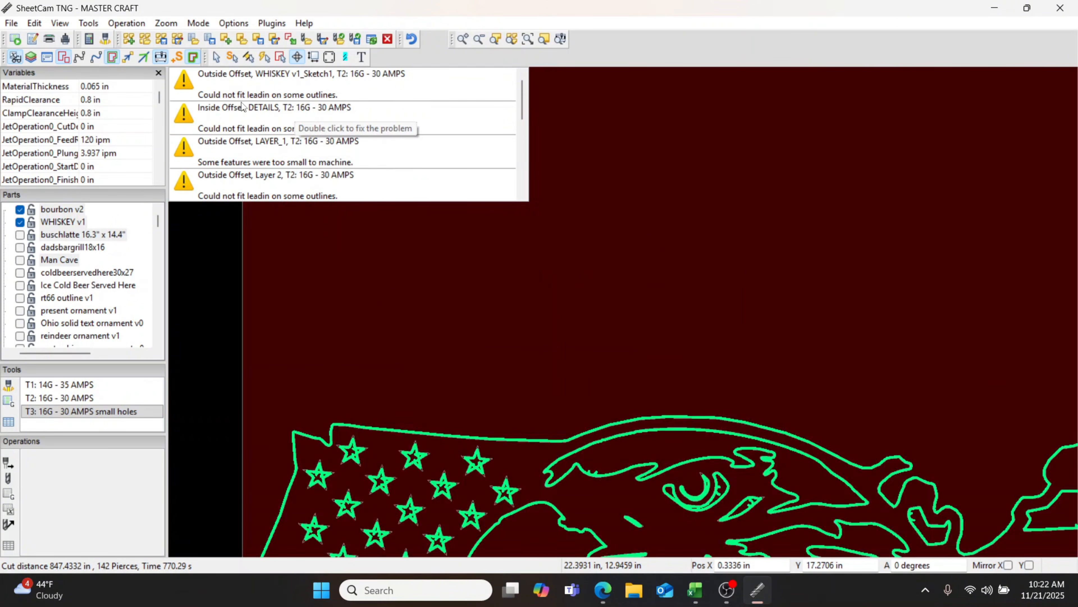
{"action": "middle_click_drag", "start_coordinate": [459, 356], "coordinate": [451, 202]}
{"action": "middle_click_drag", "start_coordinate": [502, 479], "coordinate": [506, 70]}
{"action": "middle_click_drag", "start_coordinate": [464, 471], "coordinate": [480, 194]}
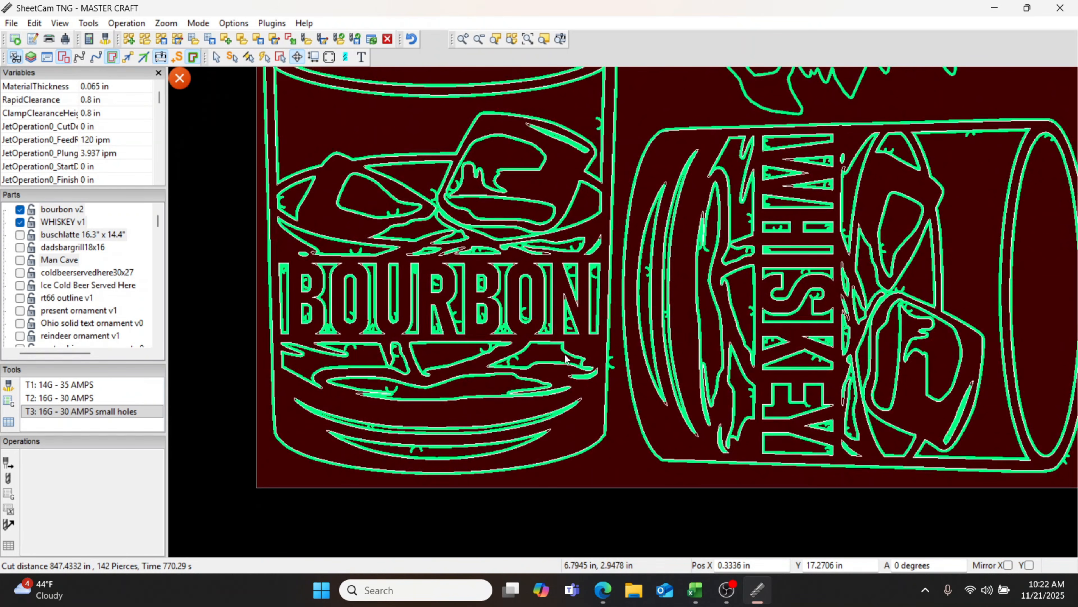
{"action": "scroll", "coordinate": [565, 358], "scroll_direction": "up", "scroll_amount": 3}
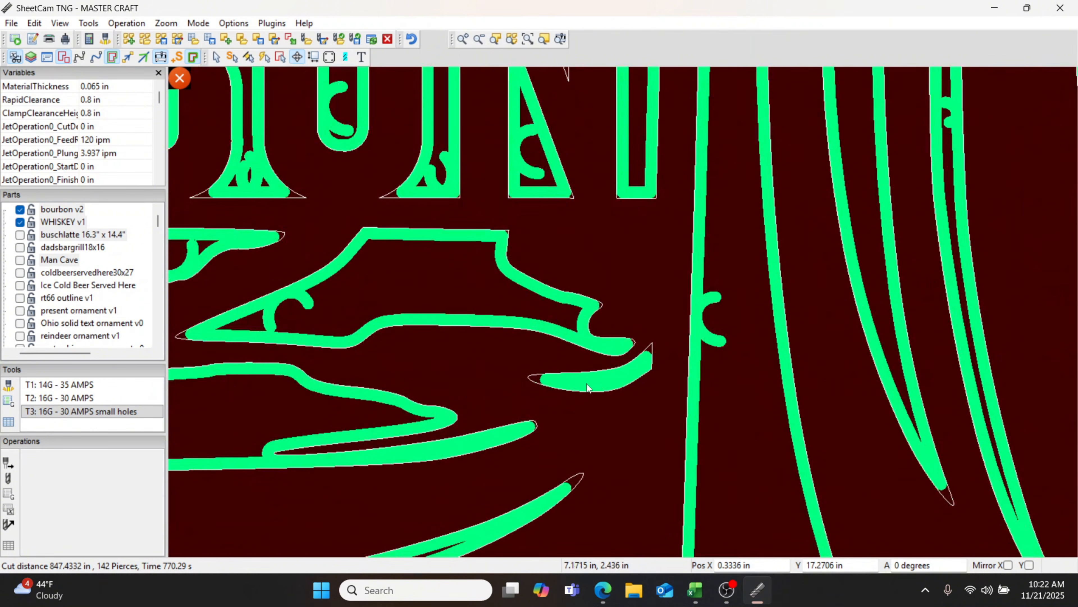
{"action": "scroll", "coordinate": [581, 388], "scroll_direction": "down", "scroll_amount": 2}
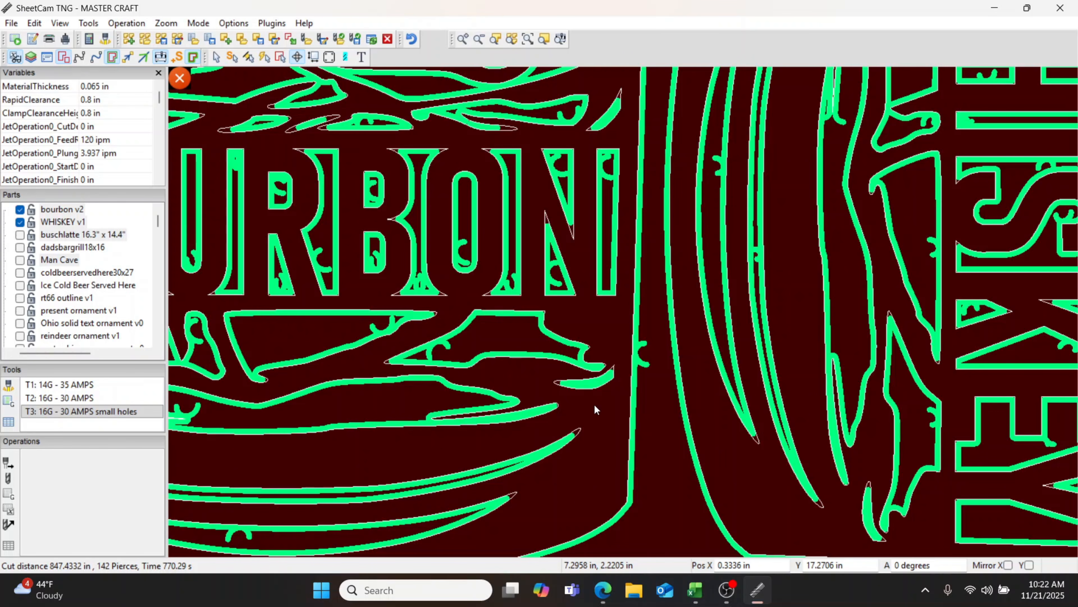
Examine the cut paths and lead-ins around the BOURBON lettering and ice cubes, plus the overall nesting on the sheet
{"action": "scroll", "coordinate": [594, 409], "scroll_direction": "down", "scroll_amount": 2}
{"action": "scroll", "coordinate": [594, 408], "scroll_direction": "up", "scroll_amount": 1}
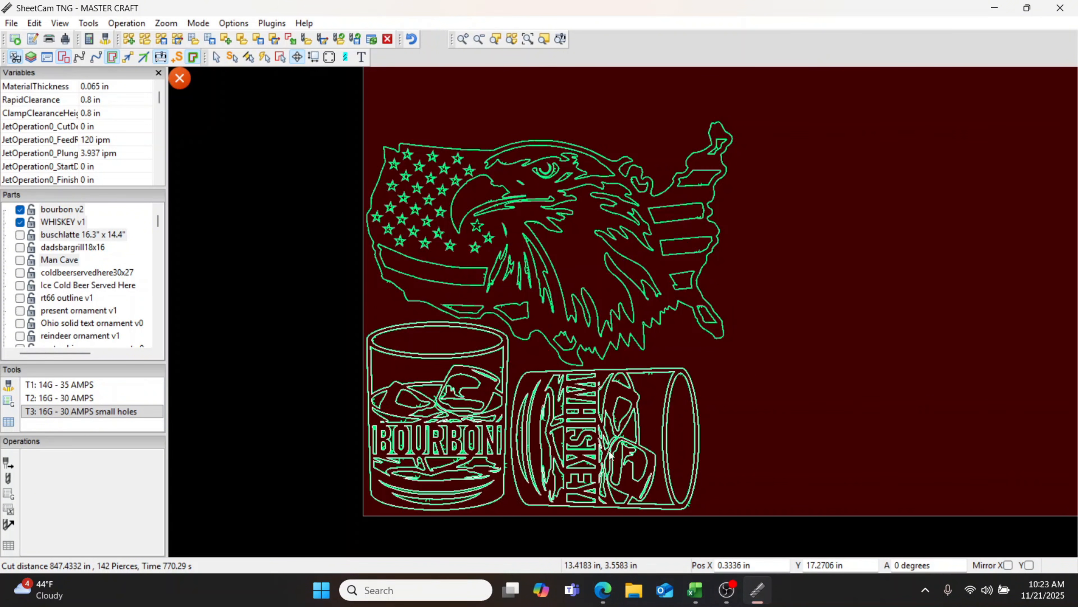
{"action": "scroll", "coordinate": [444, 466], "scroll_direction": "up", "scroll_amount": 5}
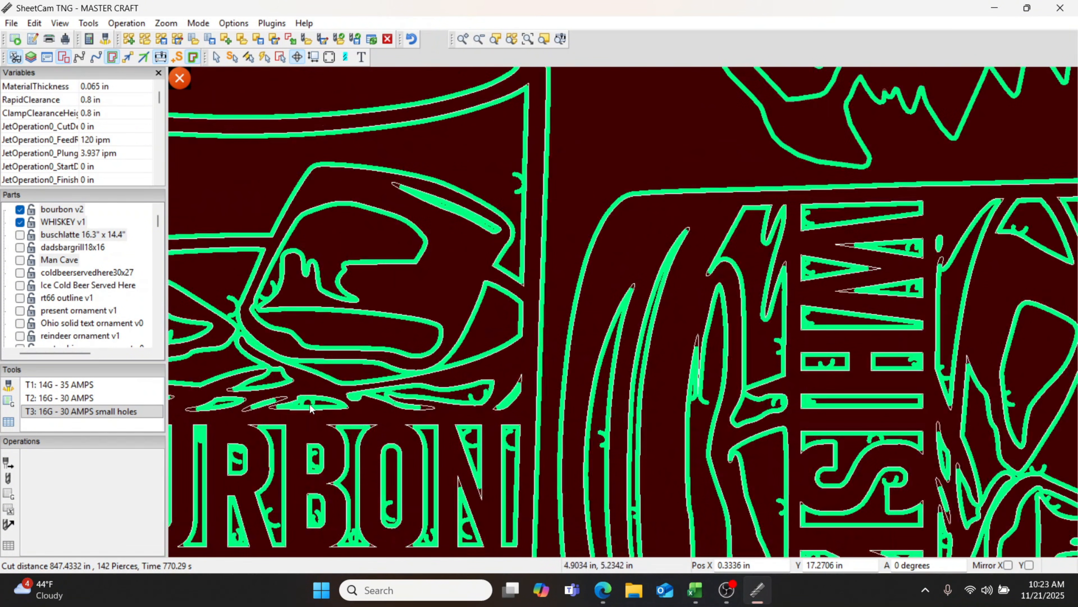
{"action": "middle_click_drag", "start_coordinate": [310, 405], "coordinate": [633, 386]}
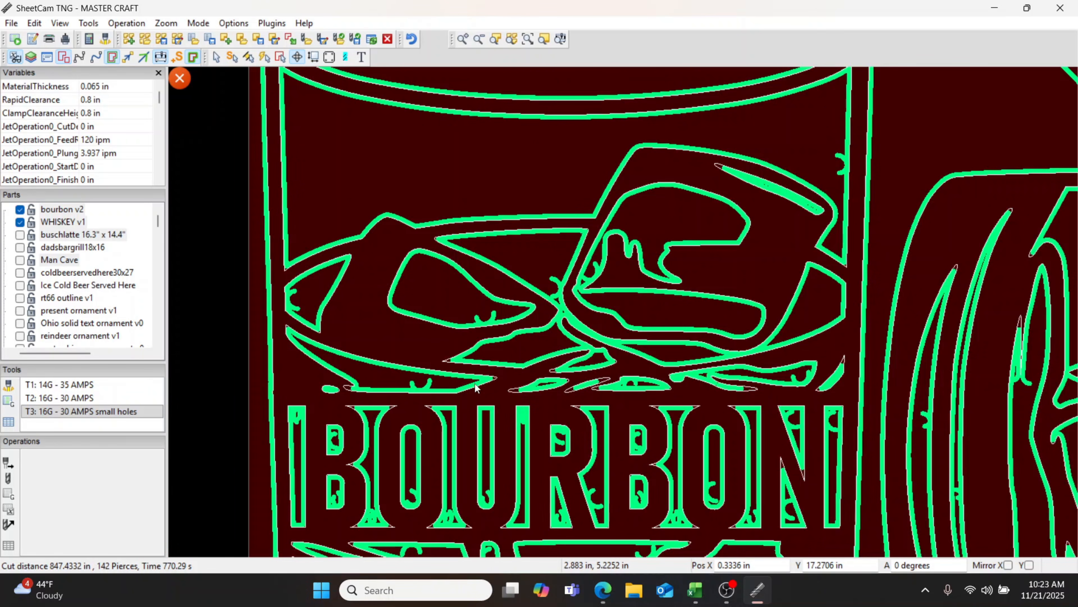
{"action": "scroll", "coordinate": [474, 387], "scroll_direction": "down", "scroll_amount": 2}
{"action": "scroll", "coordinate": [666, 457], "scroll_direction": "down", "scroll_amount": 2}
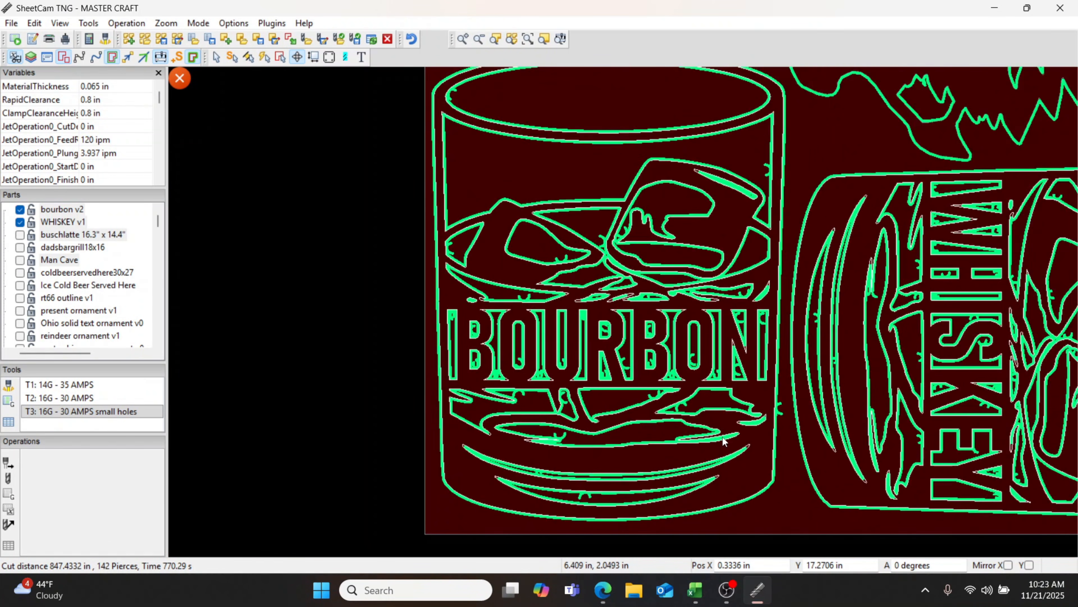
{"action": "scroll", "coordinate": [724, 437], "scroll_direction": "down", "scroll_amount": 5}
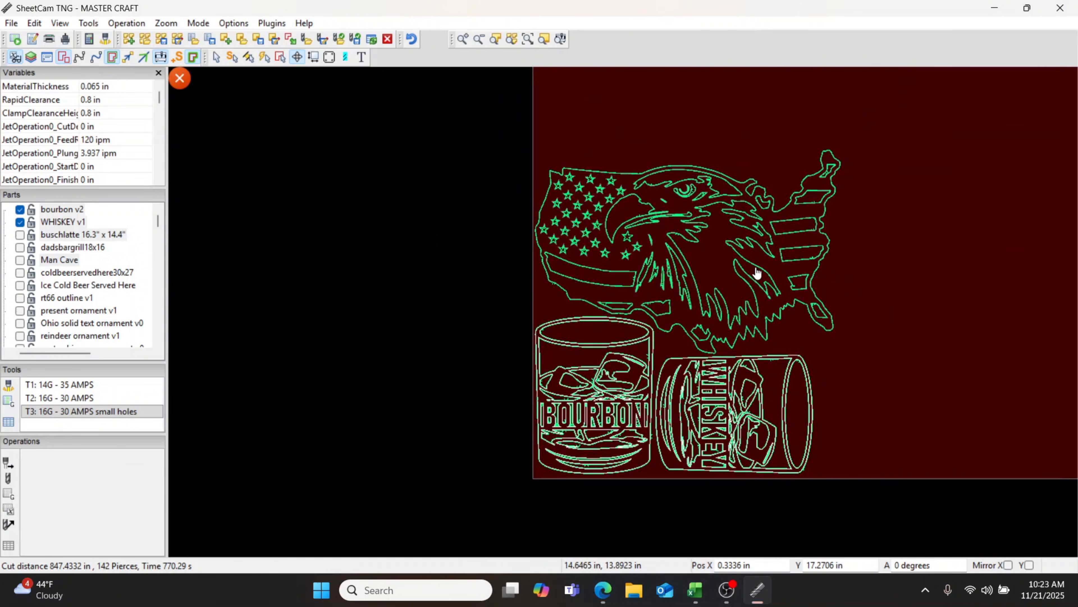
{"action": "scroll", "coordinate": [757, 274], "scroll_direction": "down", "scroll_amount": 5}
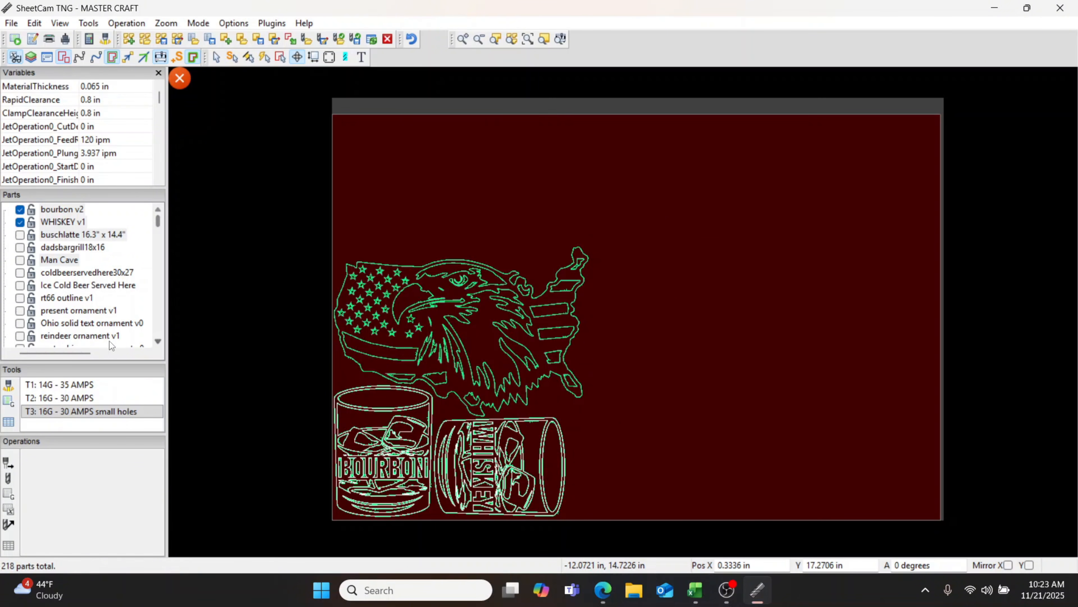
{"action": "left_click_drag", "start_coordinate": [77, 352], "coordinate": [71, 352]}
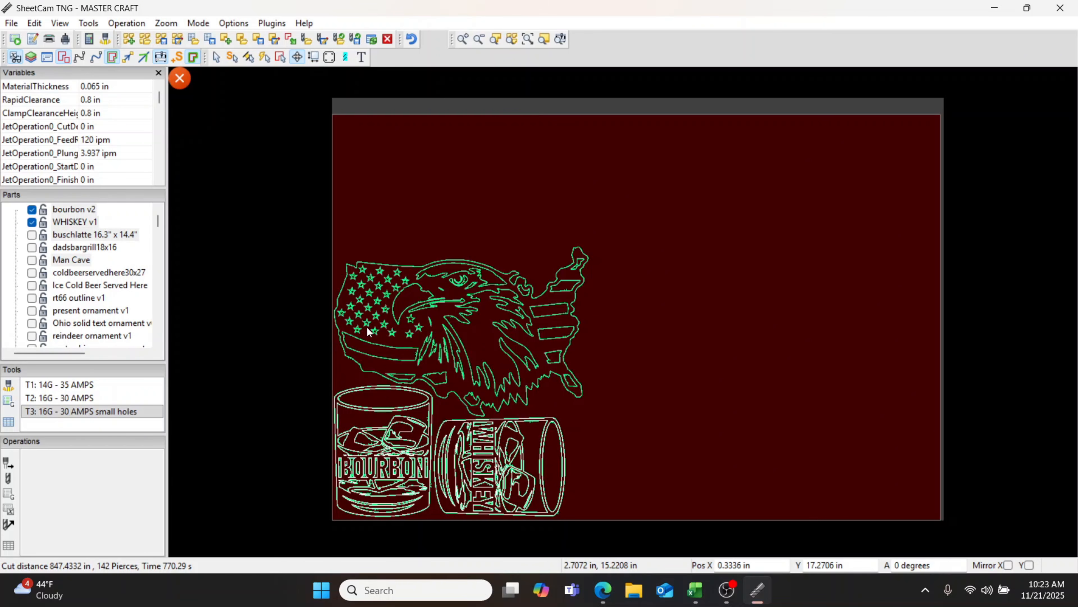
{"action": "left_click", "coordinate": [11, 24]}
{"action": "left_click", "coordinate": [44, 41]}
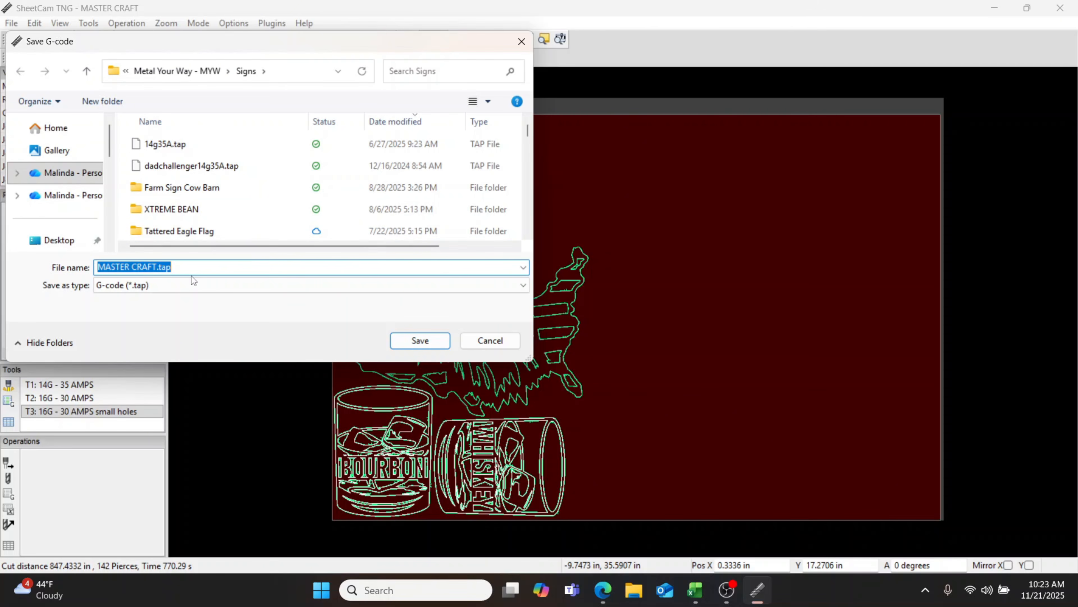
{"action": "type", "text": "TEST"}
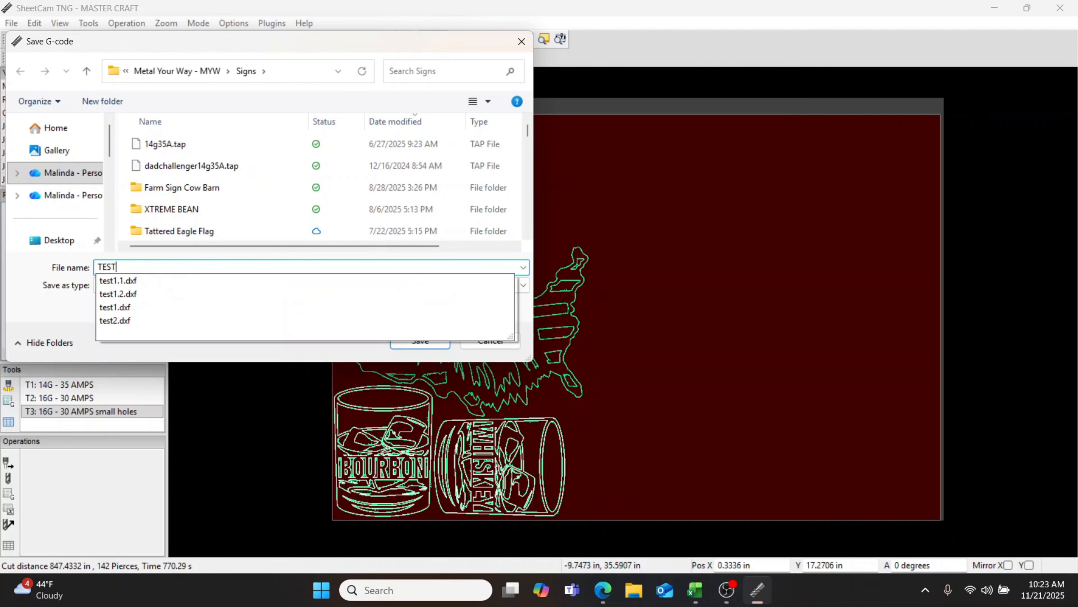
{"action": "left_click", "coordinate": [15, 299]}
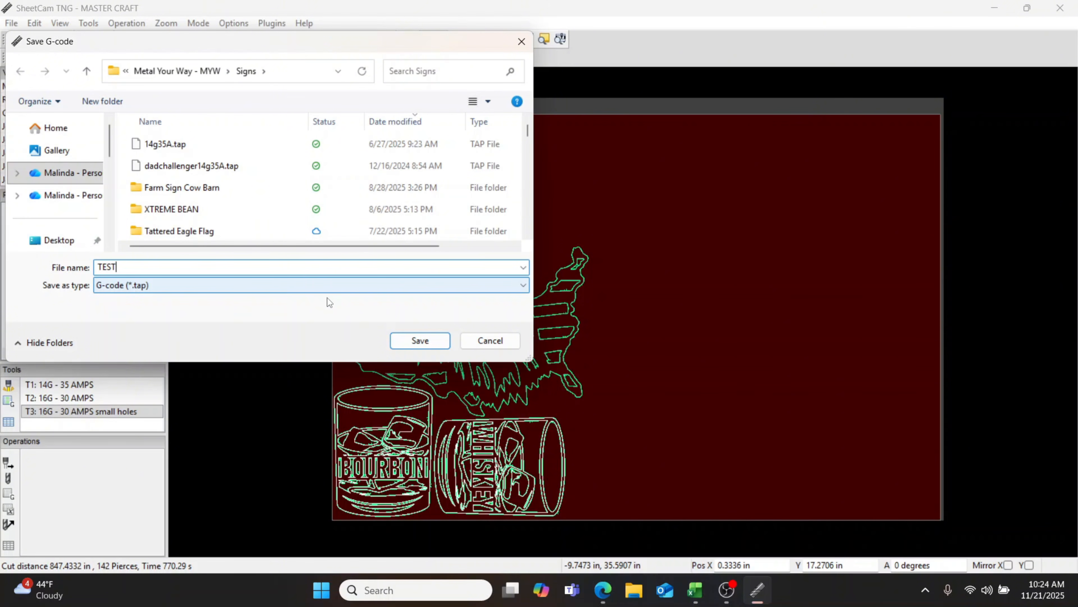
{"action": "left_click", "coordinate": [490, 343]}
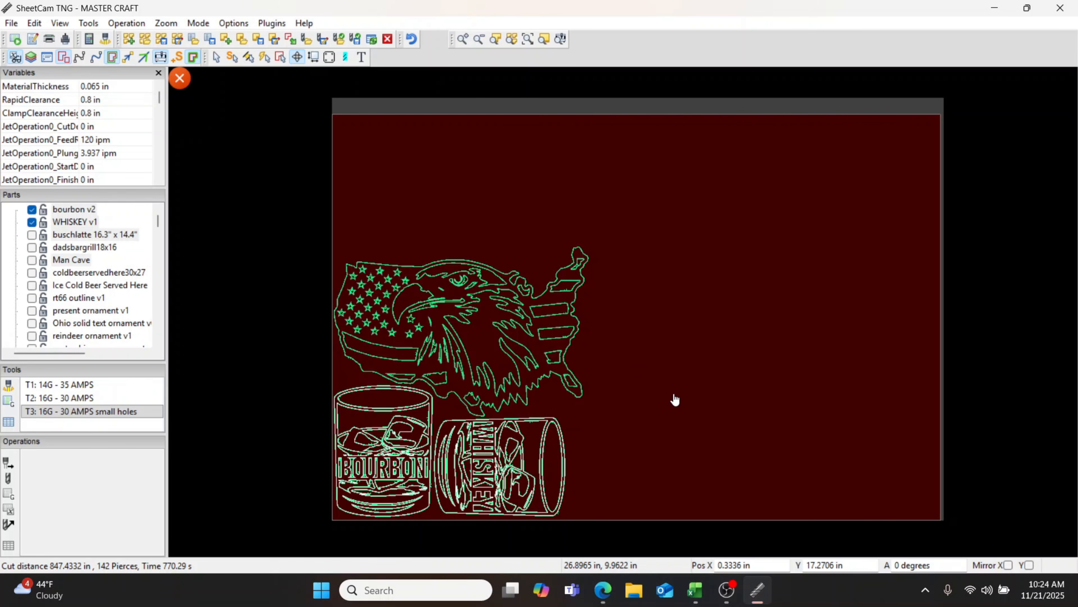
{"action": "middle_click_drag", "start_coordinate": [674, 393], "coordinate": [634, 392]}
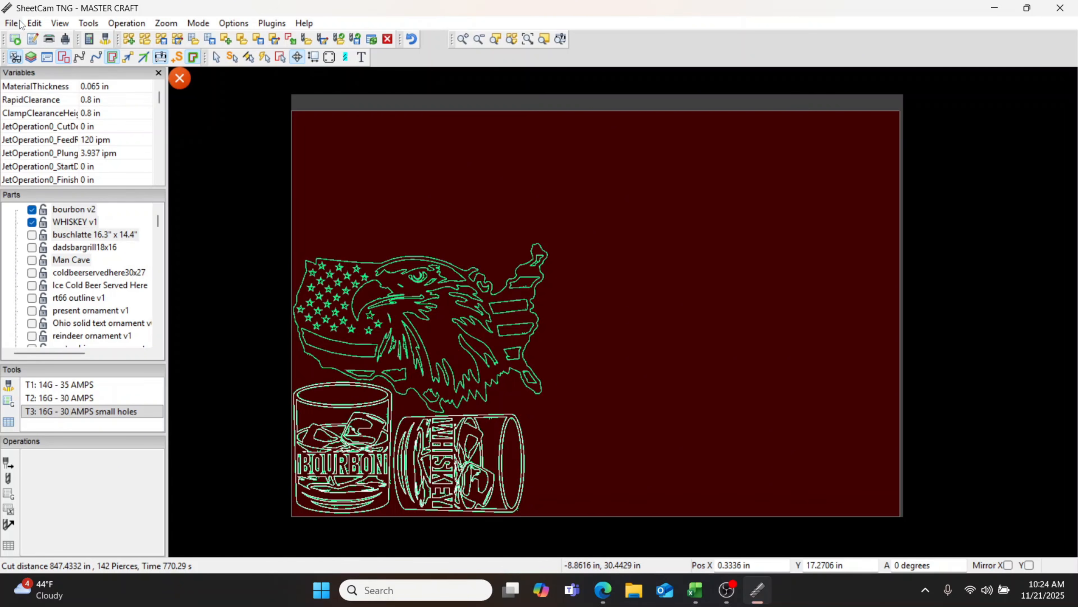
{"action": "left_click", "coordinate": [12, 23]}
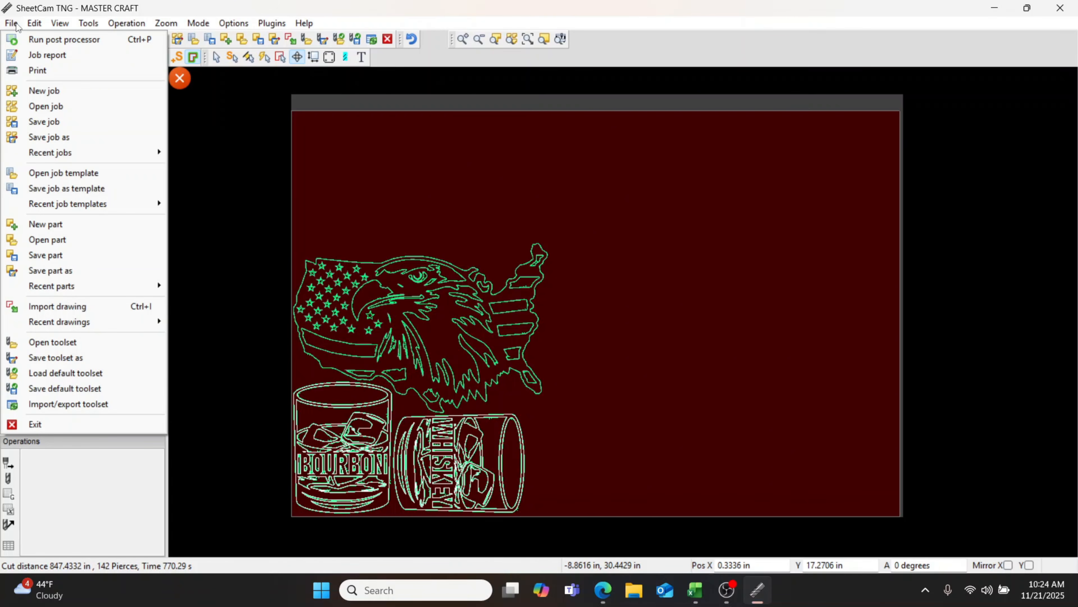
{"action": "left_click", "coordinate": [66, 137]}
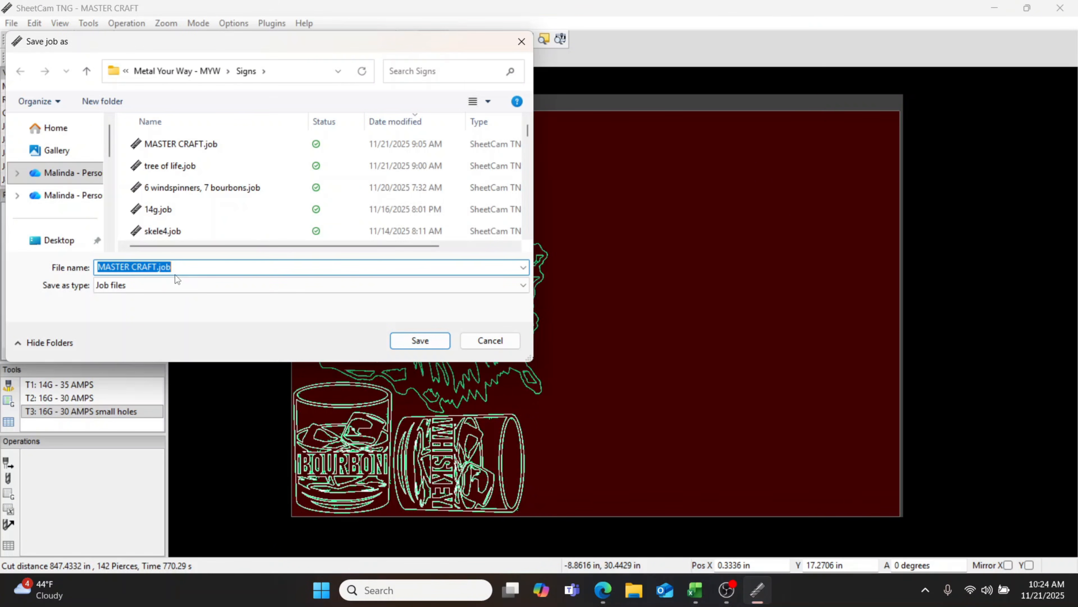
{"action": "type", "text": "S"}
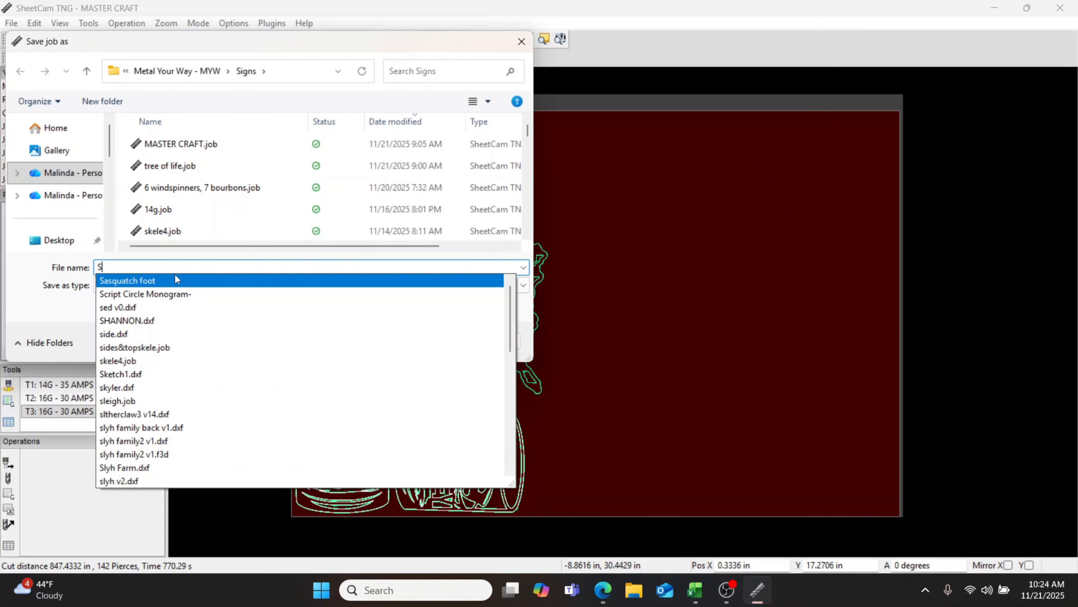
{"action": "type", "text": "KELE1"}
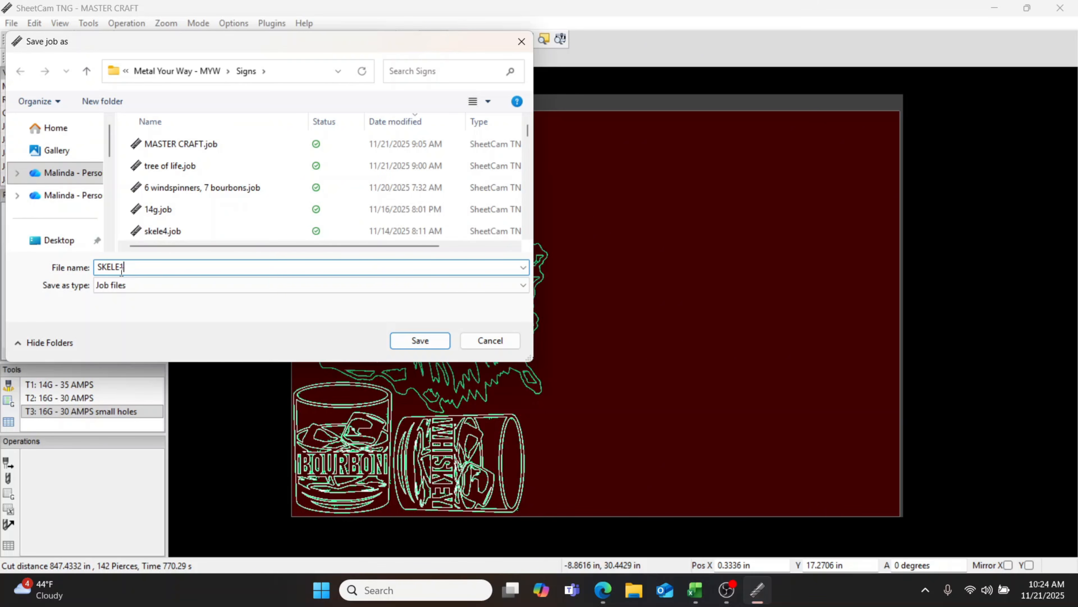
{"action": "key", "text": "Return"}
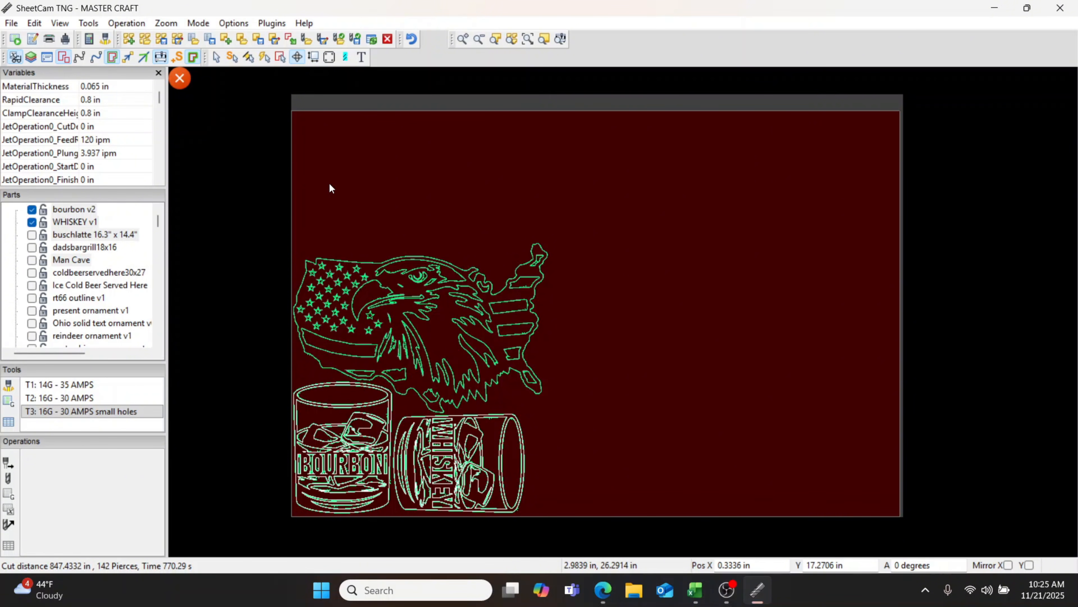
Enable the coldbeerservedhere30x27 sign, position it to the right of the glasses on the sheet, and save the job as TEST
{"action": "left_click", "coordinate": [32, 272]}
{"action": "left_click_drag", "start_coordinate": [638, 405], "coordinate": [603, 400]}
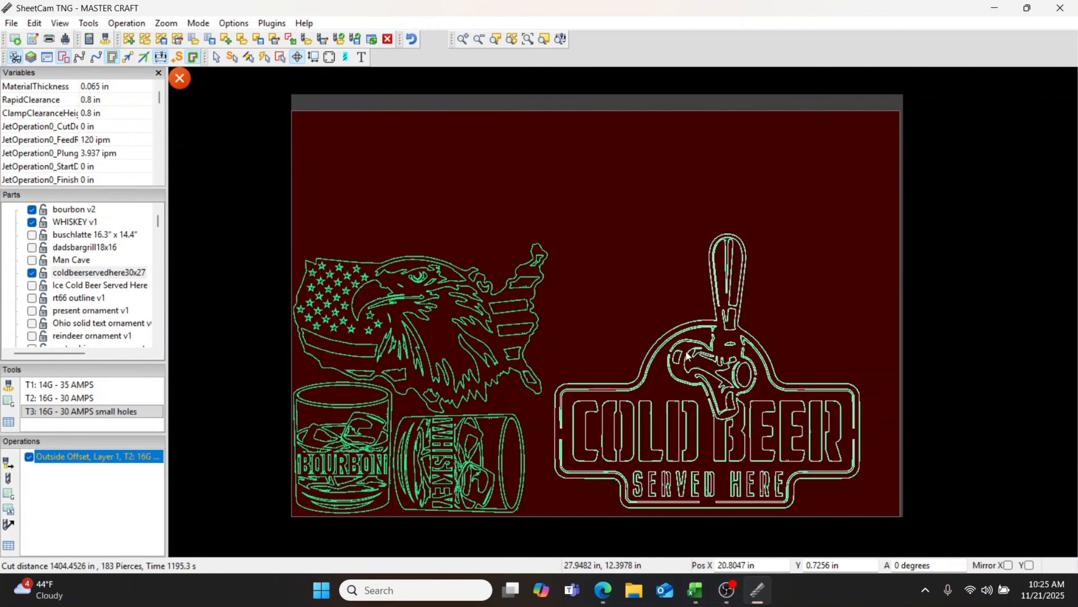
{"action": "left_click", "coordinate": [11, 23]}
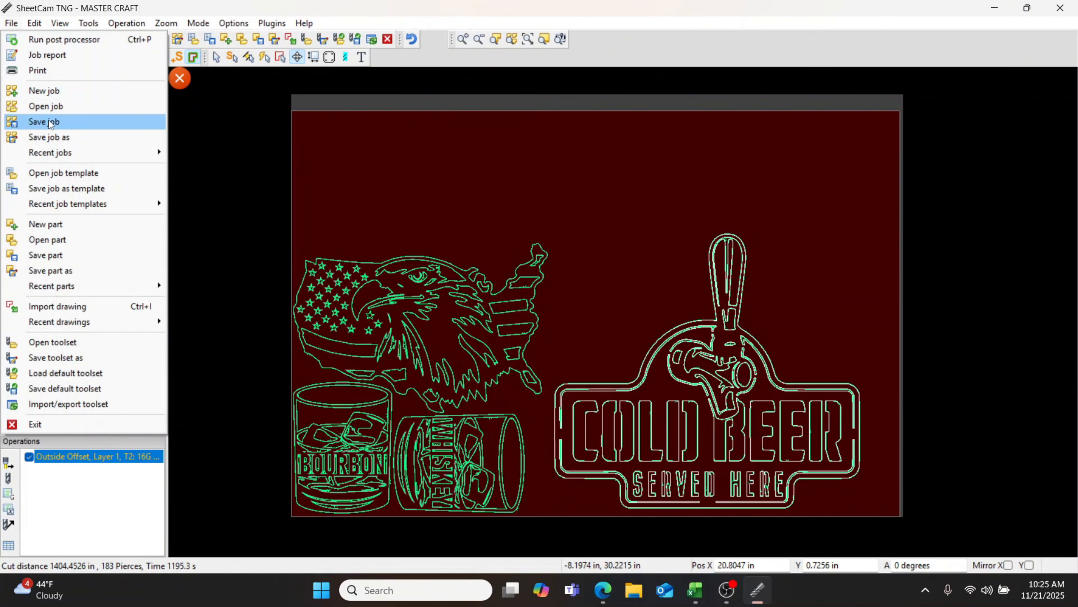
{"action": "left_click", "coordinate": [56, 140]}
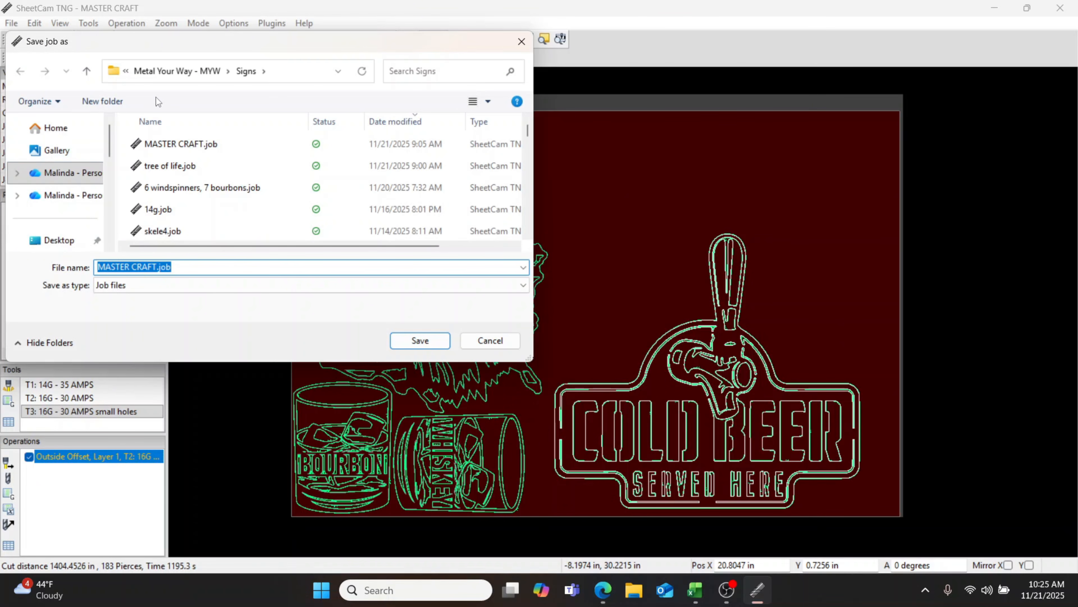
{"action": "type", "text": "TEST"}
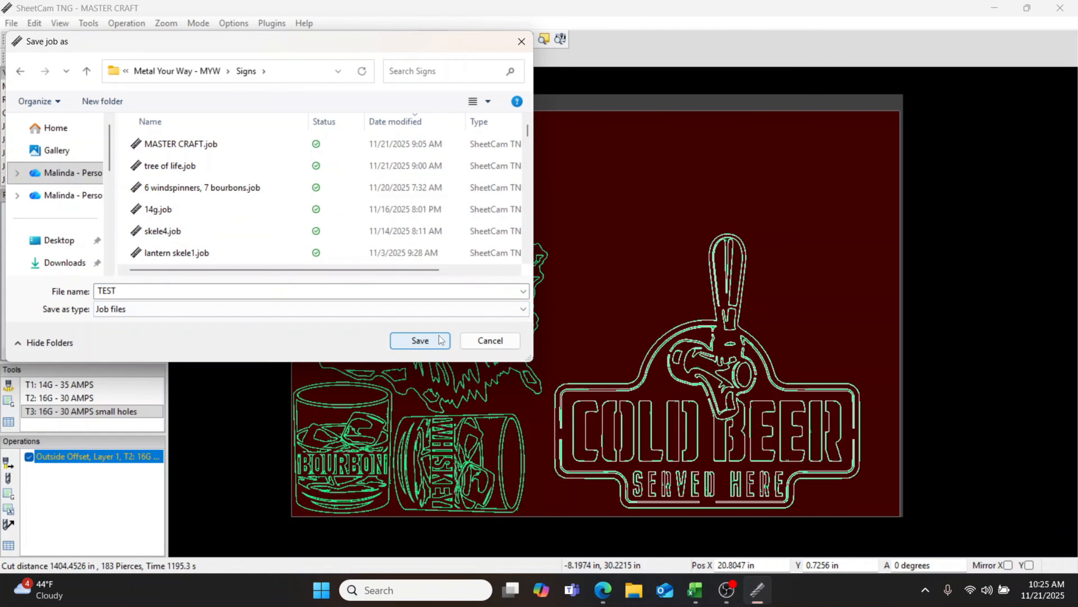
{"action": "left_click", "coordinate": [439, 339]}
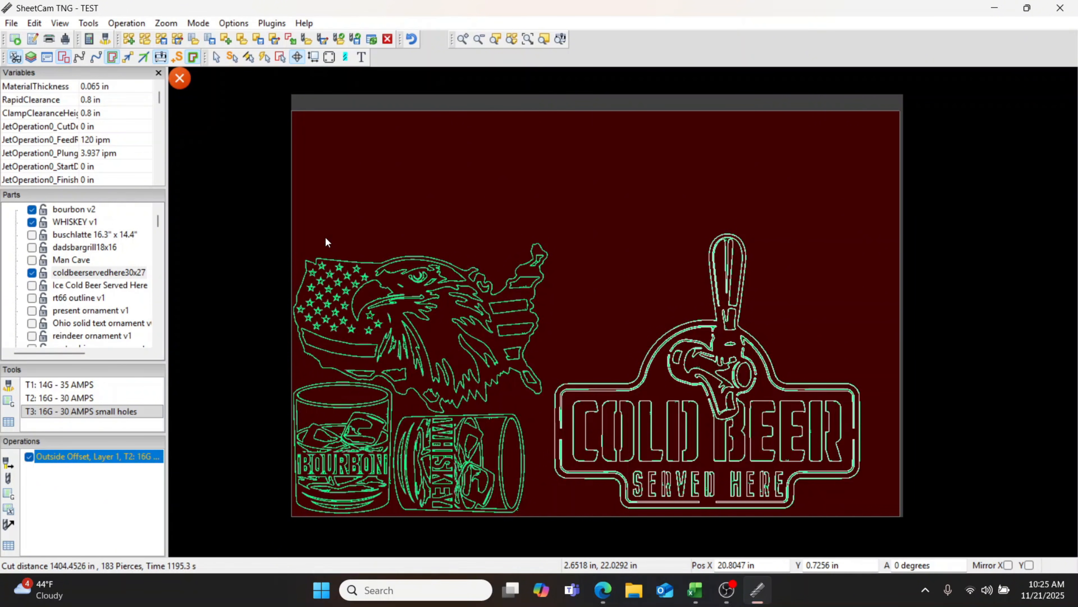
Reopen the recent MASTER CRAFT job
{"action": "left_click", "coordinate": [10, 24]}
{"action": "left_click", "coordinate": [86, 2]}
{"action": "left_click", "coordinate": [10, 23]}
{"action": "mouse_move", "coordinate": [48, 149]}
{"action": "left_click", "coordinate": [225, 169]}
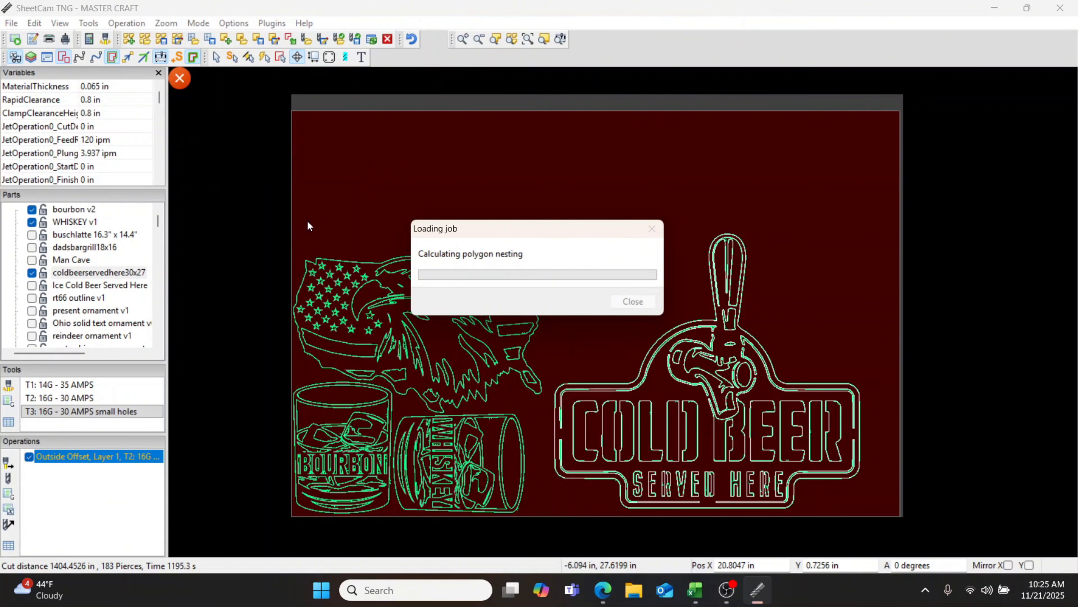
Enable the Guitar Sunset 36" part and place it in the sheet's lower-left corner, at about X 0.94, Y 0.95 in
{"action": "scroll", "coordinate": [65, 304], "scroll_direction": "down", "scroll_amount": 3}
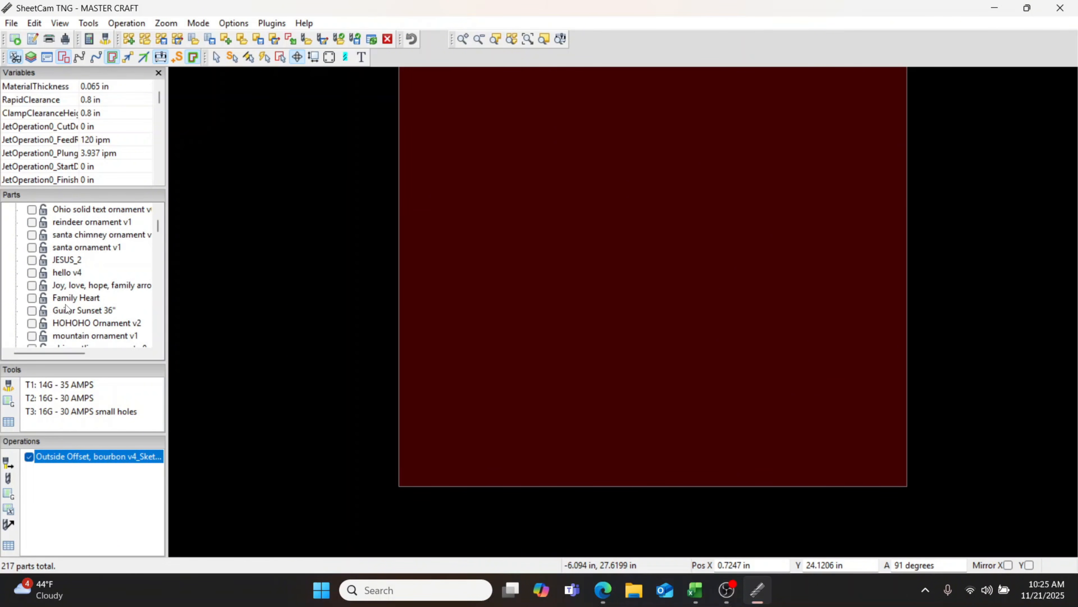
{"action": "left_click", "coordinate": [31, 310]}
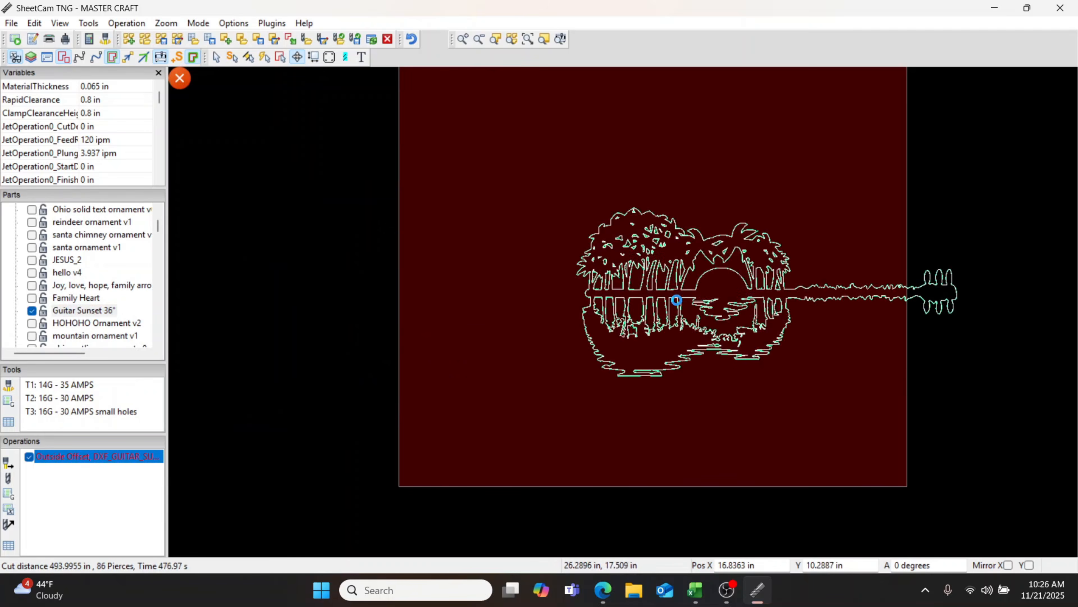
{"action": "left_click_drag", "start_coordinate": [676, 300], "coordinate": [509, 399]}
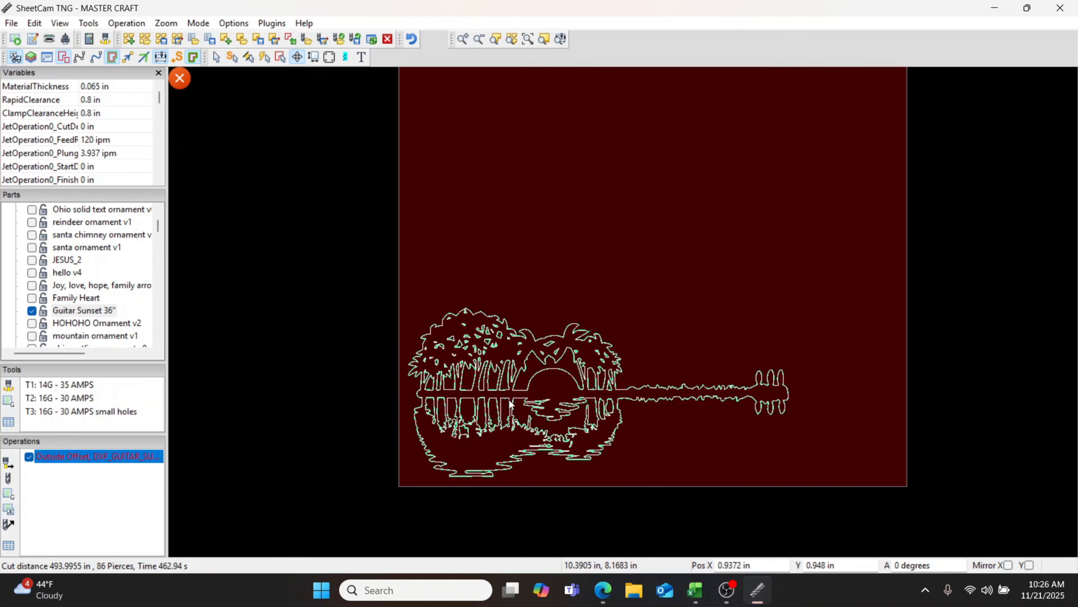
{"action": "scroll", "coordinate": [509, 399], "scroll_direction": "down", "scroll_amount": 1}
{"action": "scroll", "coordinate": [558, 335], "scroll_direction": "up", "scroll_amount": 2}
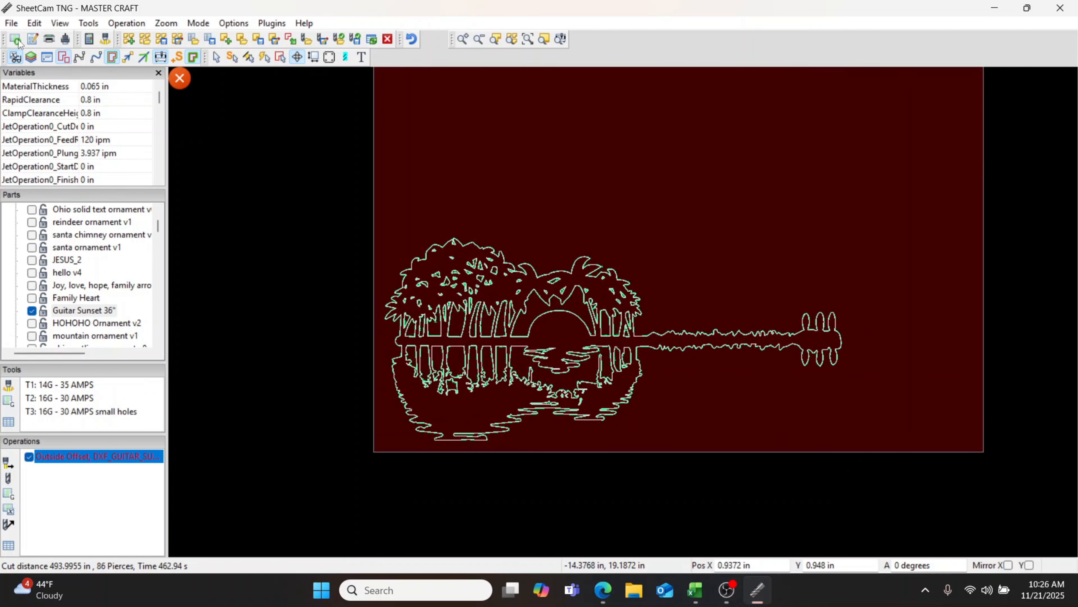
Open the recent TEST job and move the Windmill 14" part off the cold beer sign to above the eagle flag
{"action": "left_click", "coordinate": [11, 23]}
{"action": "left_click", "coordinate": [291, 251]}
{"action": "left_click", "coordinate": [11, 23]}
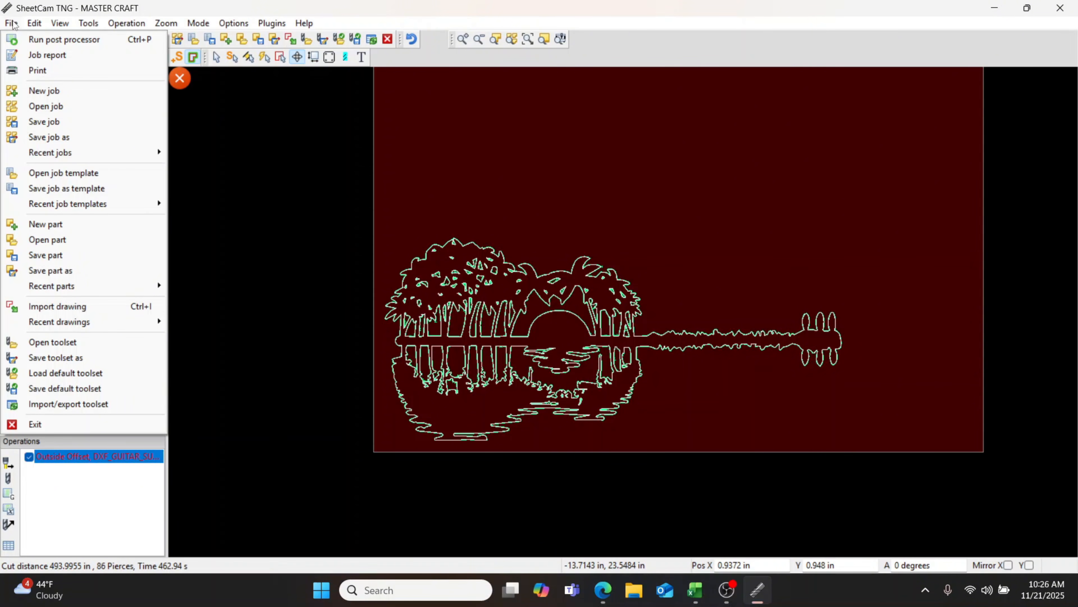
{"action": "mouse_move", "coordinate": [85, 152]}
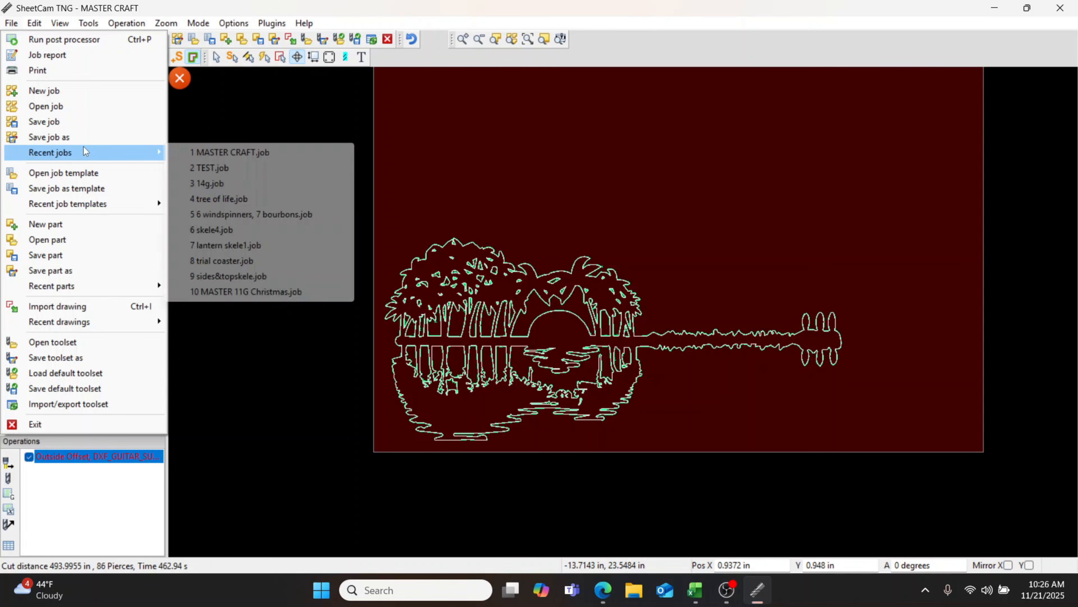
{"action": "left_click", "coordinate": [210, 168]}
{"action": "left_click", "coordinate": [566, 293]}
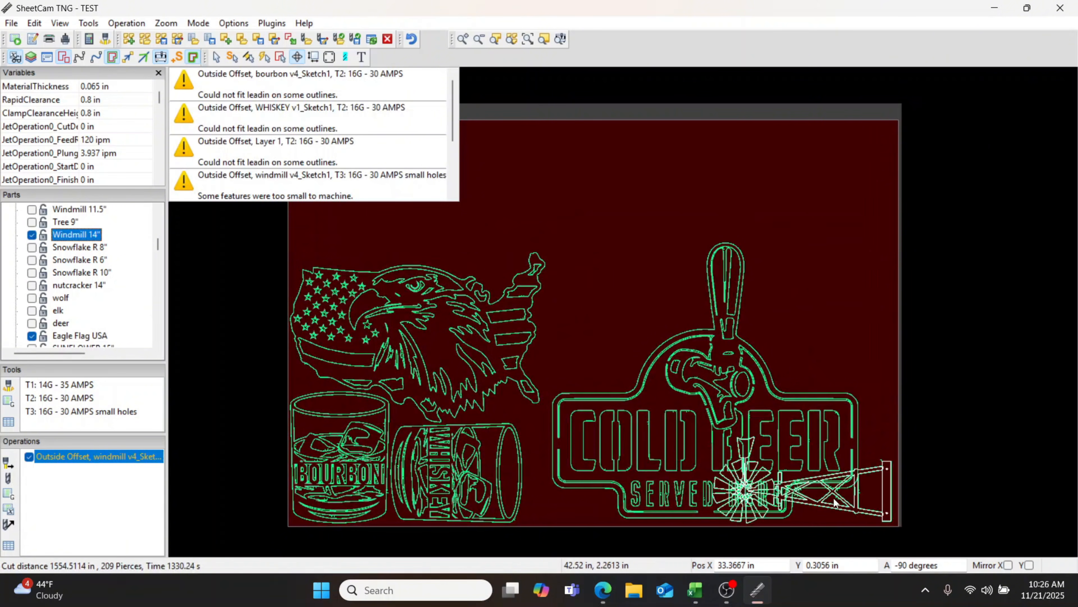
{"action": "left_click_drag", "start_coordinate": [834, 495], "coordinate": [417, 235]}
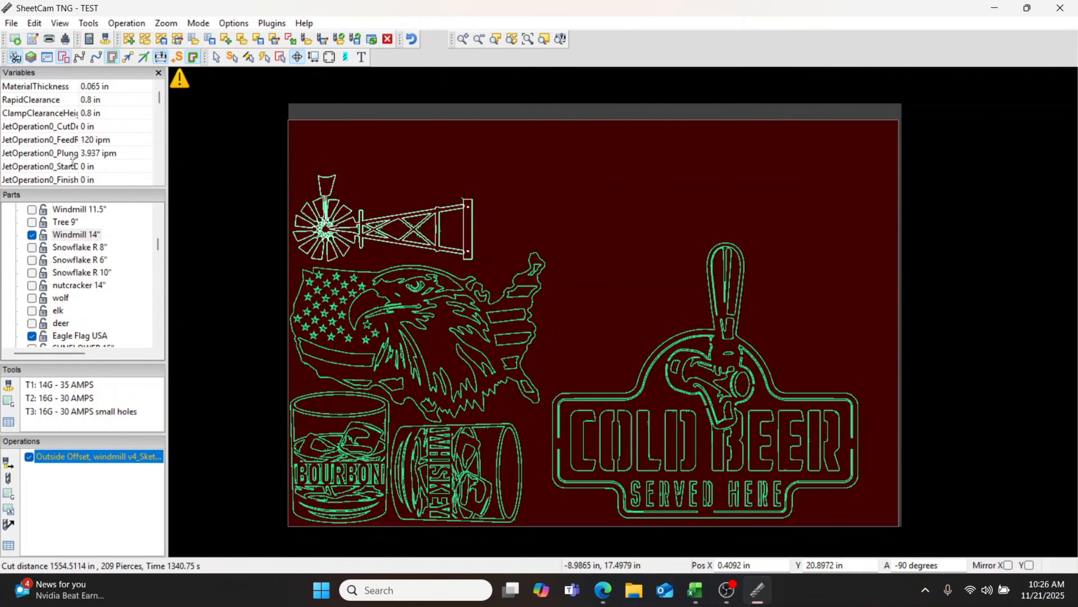
Disable the windmill, WHISKEY v1 and coldbeerservedhere30x27 parts, keeping only the bourbon v2 glass enabled on the sheet
{"action": "left_click", "coordinate": [76, 234]}
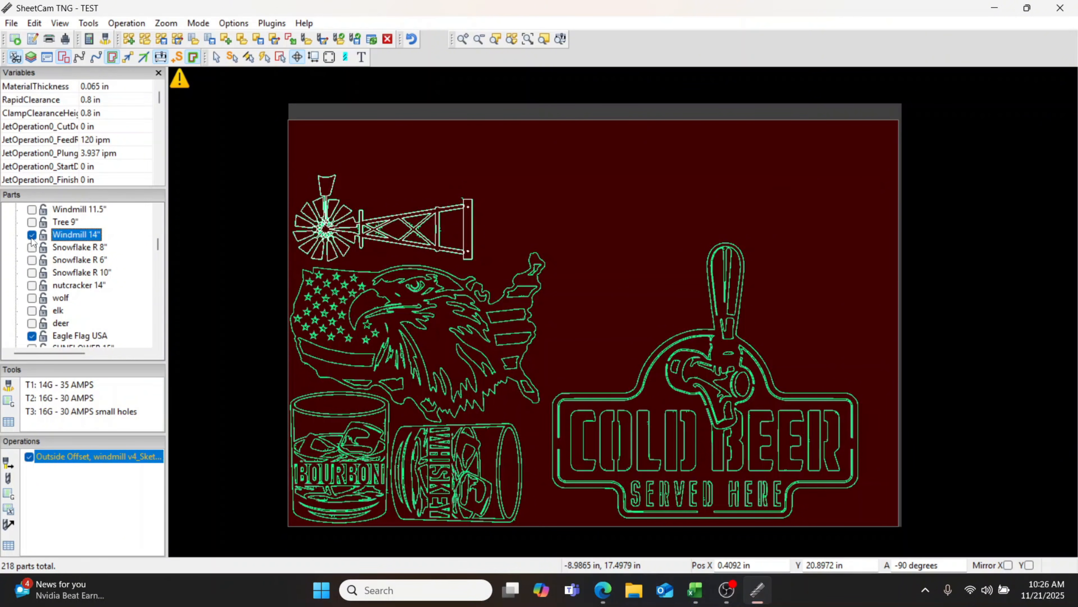
{"action": "left_click", "coordinate": [32, 235]}
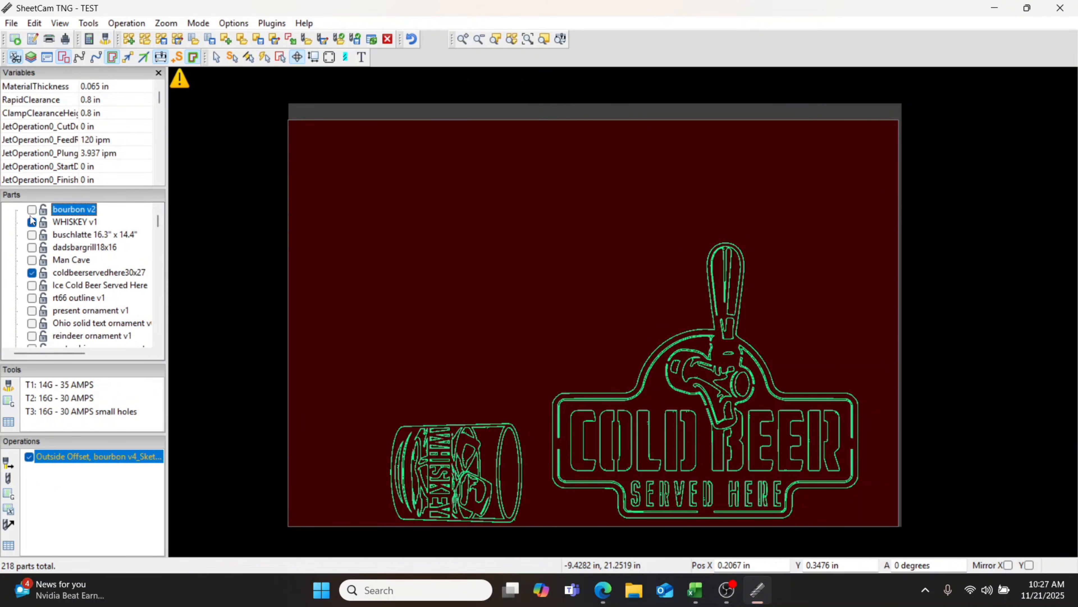
{"action": "left_click", "coordinate": [31, 209]}
{"action": "left_click", "coordinate": [32, 222]}
{"action": "left_click", "coordinate": [31, 272]}
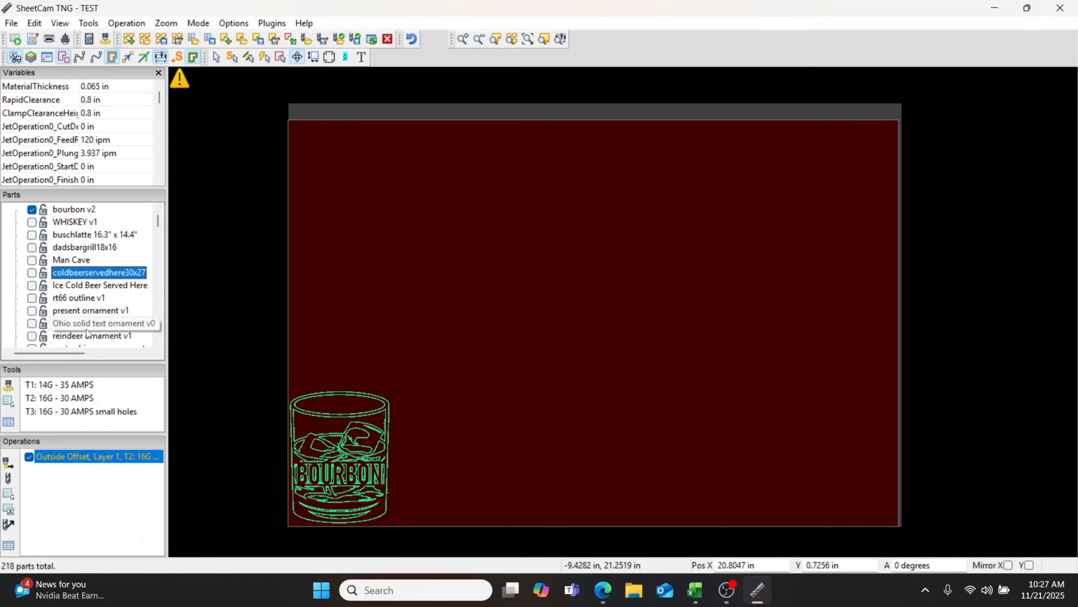
Look through the list of parts and examine the bourbon glass's tool paths up close on the sheet
{"action": "scroll", "coordinate": [65, 291], "scroll_direction": "down", "scroll_amount": 3}
{"action": "scroll", "coordinate": [65, 288], "scroll_direction": "down", "scroll_amount": 4}
{"action": "left_click_drag", "start_coordinate": [158, 236], "coordinate": [171, 327]}
{"action": "scroll", "coordinate": [106, 309], "scroll_direction": "up", "scroll_amount": 6}
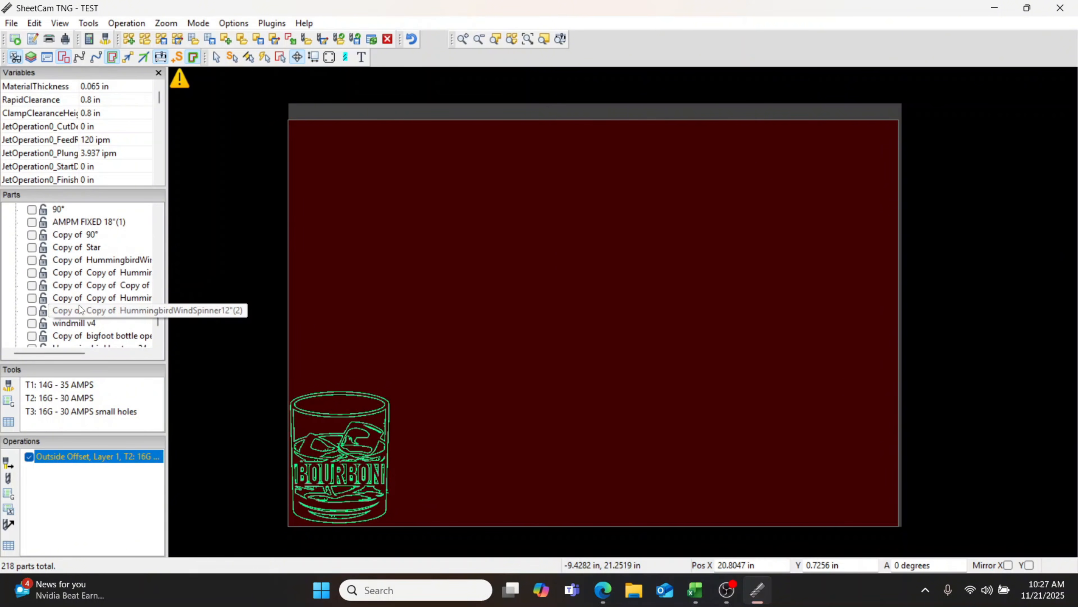
{"action": "middle_click_drag", "start_coordinate": [378, 405], "coordinate": [428, 346]}
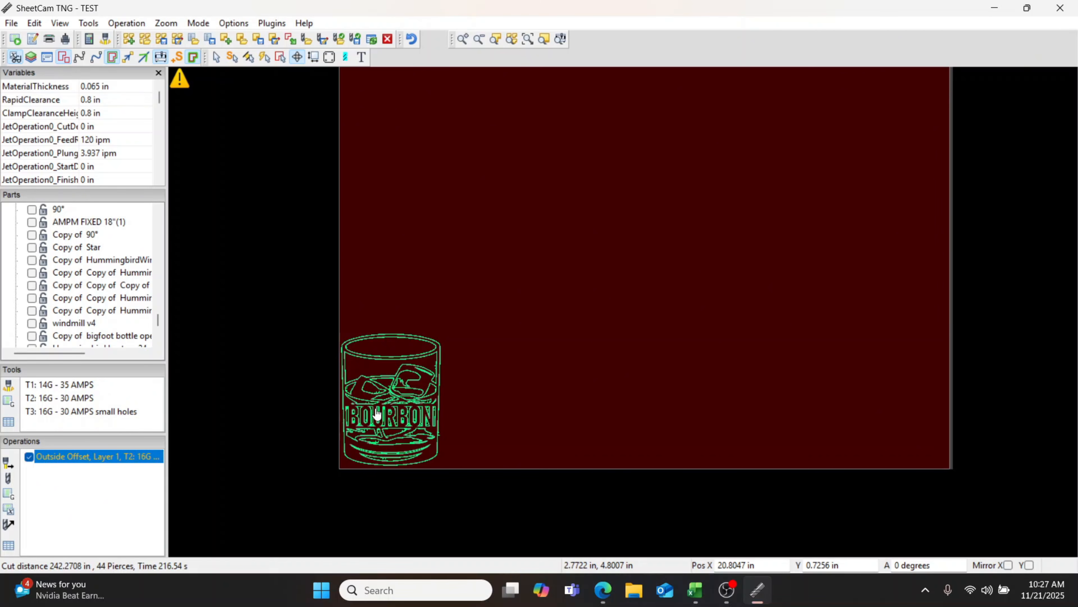
{"action": "scroll", "coordinate": [426, 399], "scroll_direction": "up", "scroll_amount": 4}
{"action": "middle_click_drag", "start_coordinate": [425, 396], "coordinate": [435, 376]}
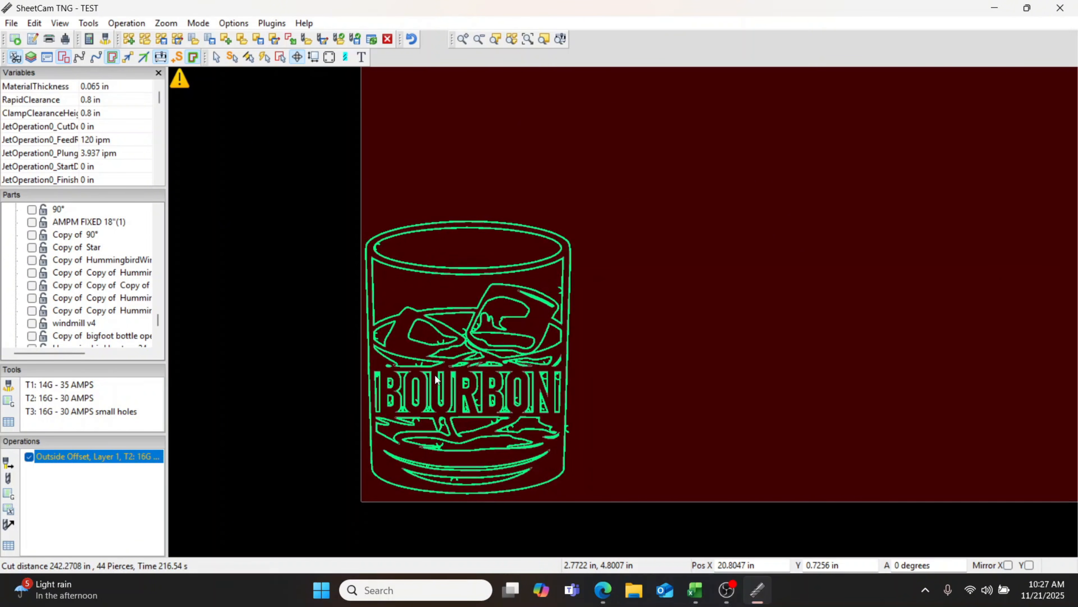
{"action": "scroll", "coordinate": [417, 430], "scroll_direction": "up", "scroll_amount": 1}
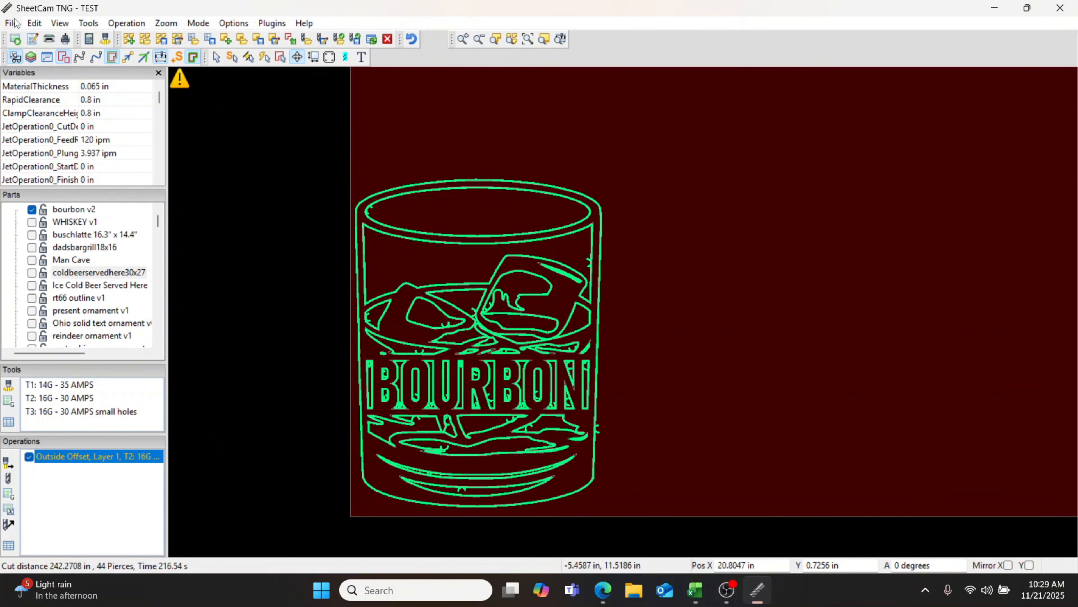
Generate the job report with the Full template and a rapid speed of 300, and place its window clear for reading
{"action": "left_click", "coordinate": [11, 23]}
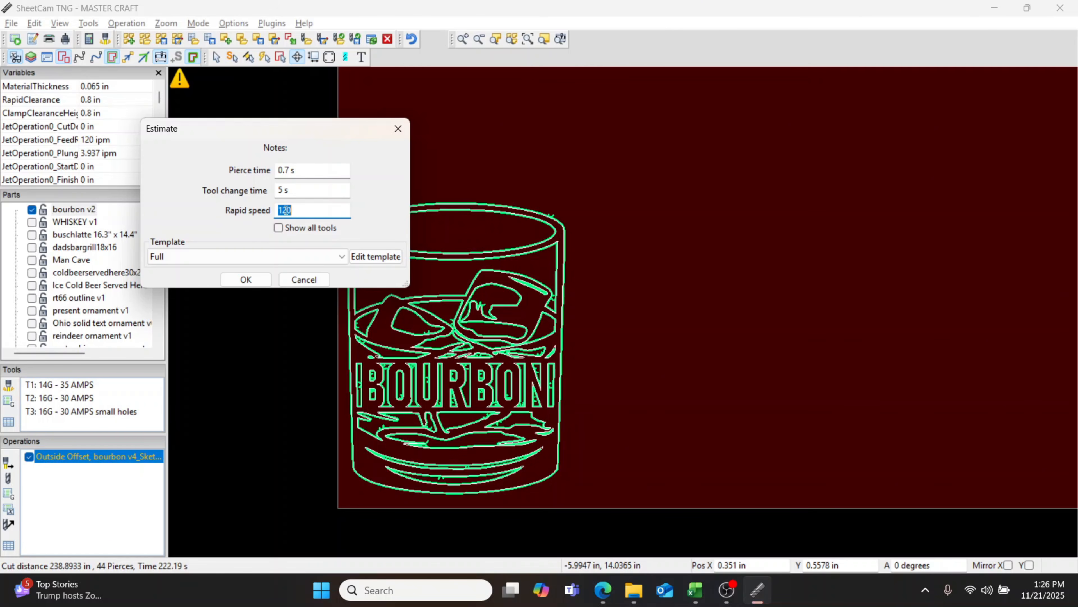
{"action": "type", "text": "300"}
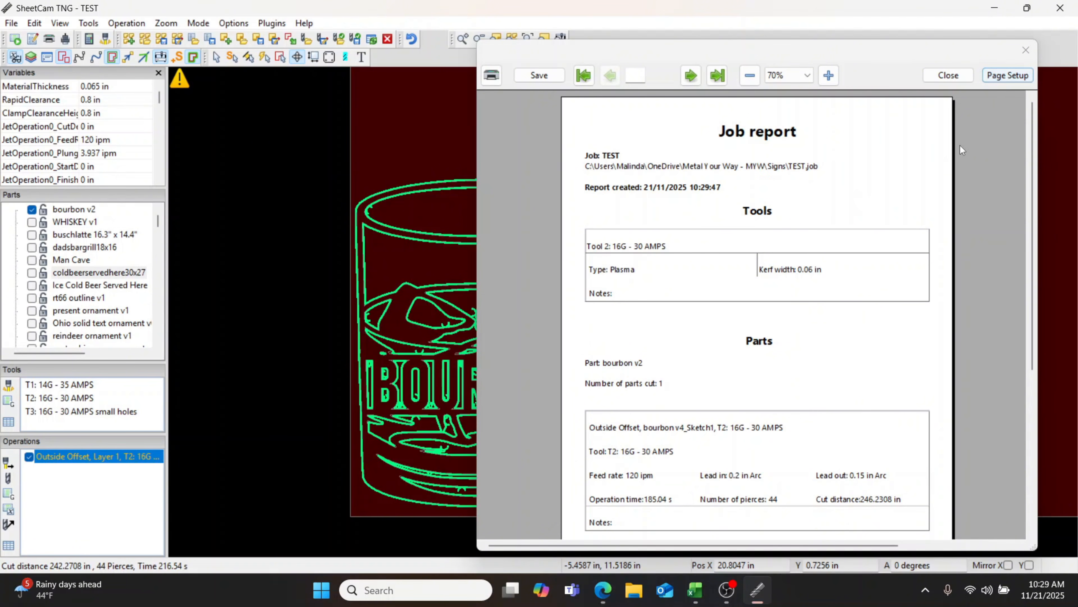
{"action": "left_click_drag", "start_coordinate": [893, 63], "coordinate": [716, 38]}
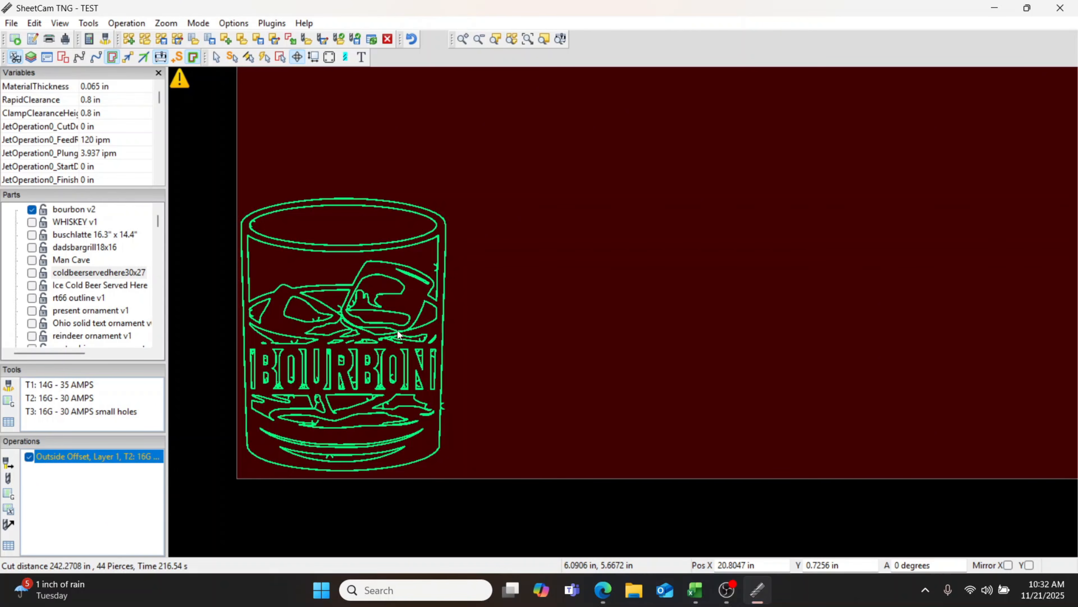
{"action": "left_click", "coordinate": [382, 348]}
{"action": "right_click", "coordinate": [384, 280]}
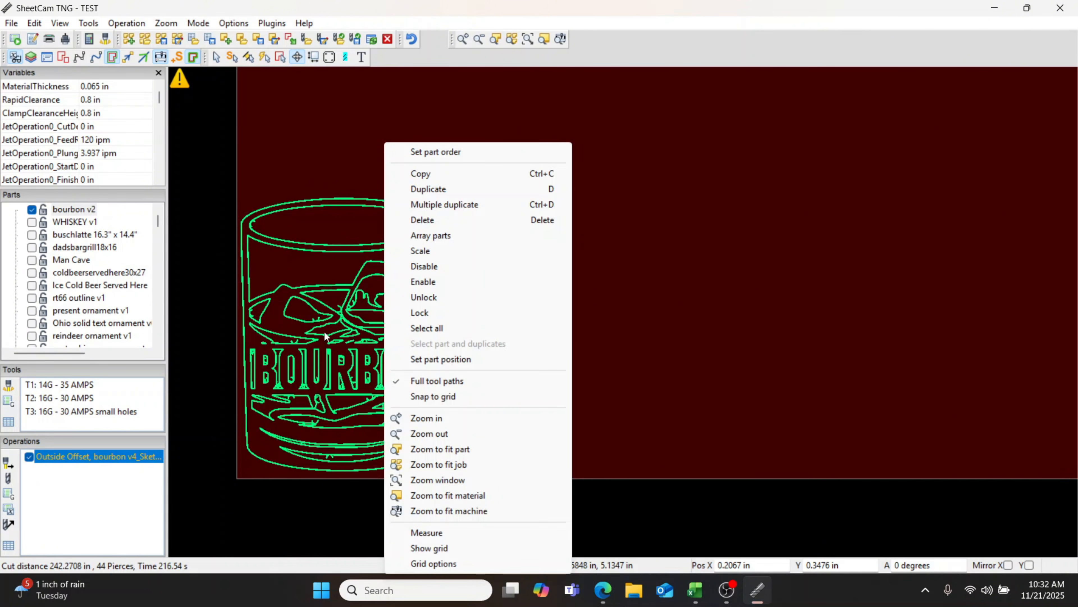
{"action": "left_click", "coordinate": [420, 250]}
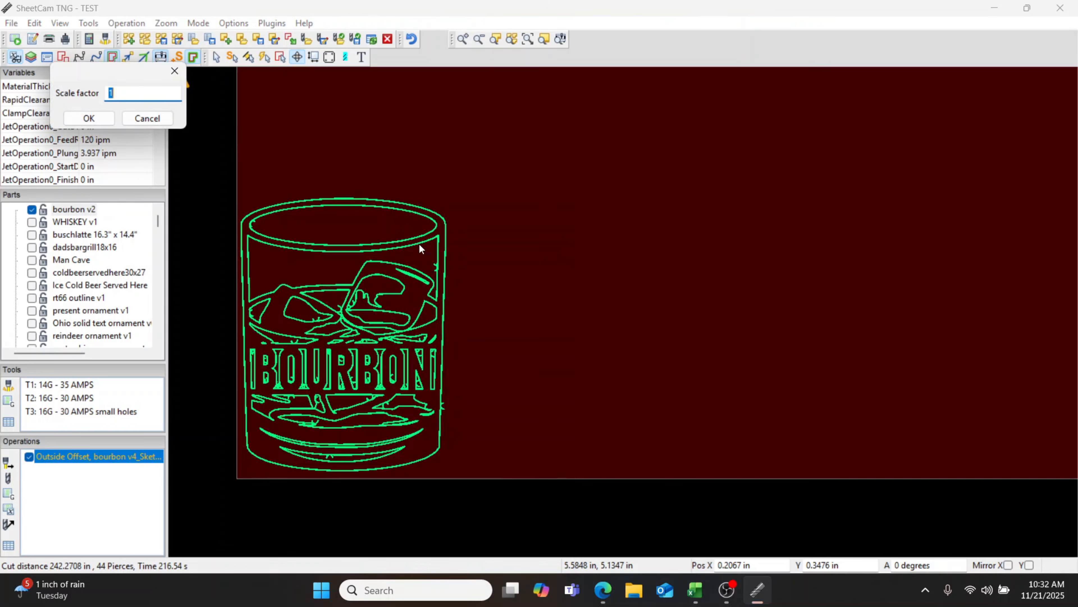
{"action": "left_click", "coordinate": [175, 71]}
Array the bourbon glass in 5 columns and 2 rows, check where neighbouring glasses meet, and undo the array
{"action": "right_click", "coordinate": [362, 143]}
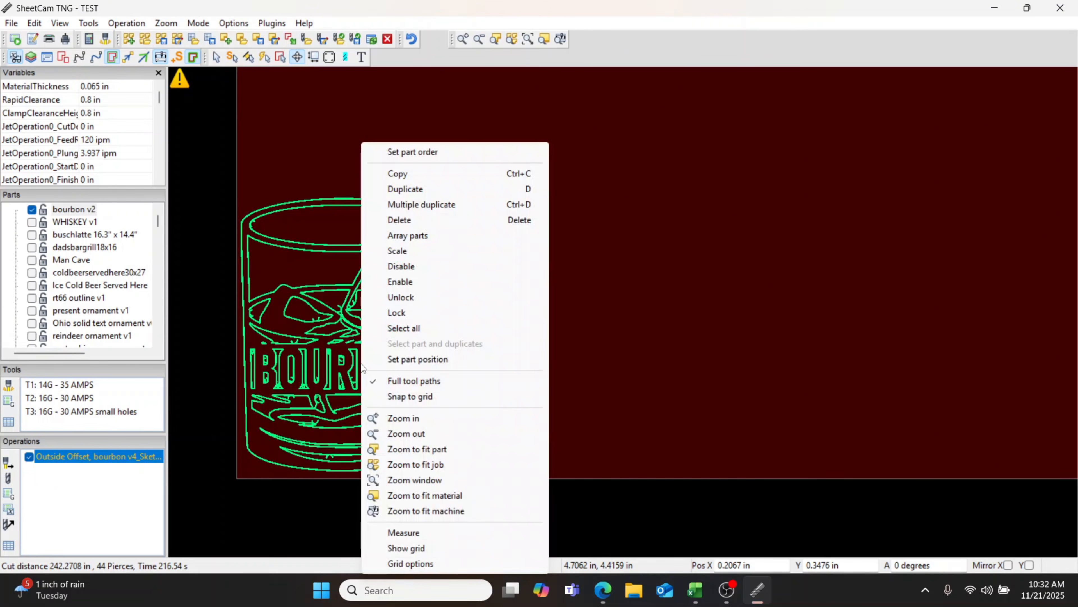
{"action": "left_click", "coordinate": [410, 236]}
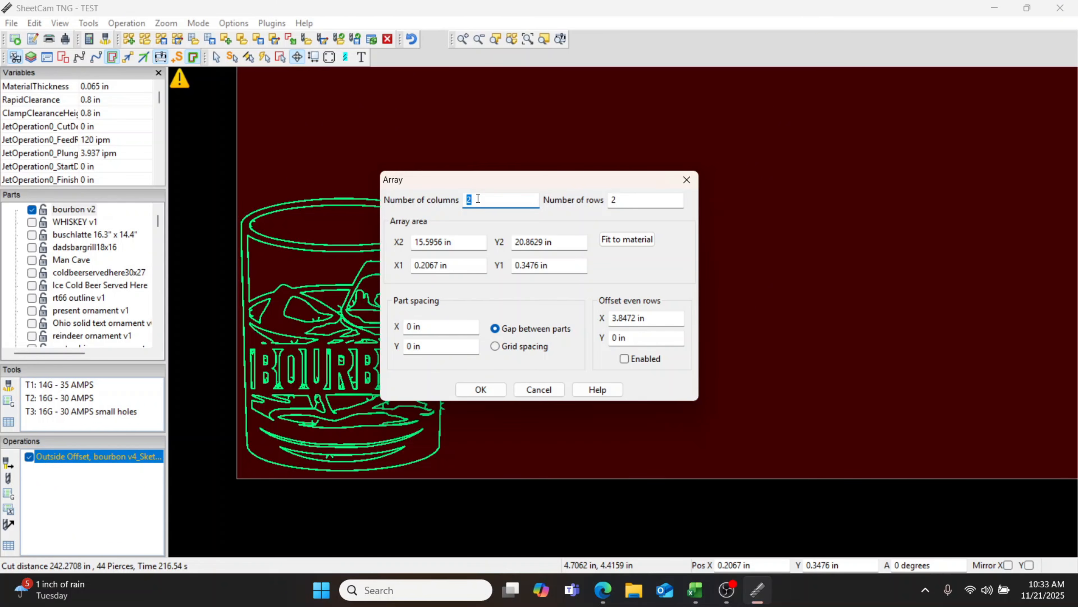
{"action": "type", "text": "5"}
{"action": "key", "text": "Tab"}
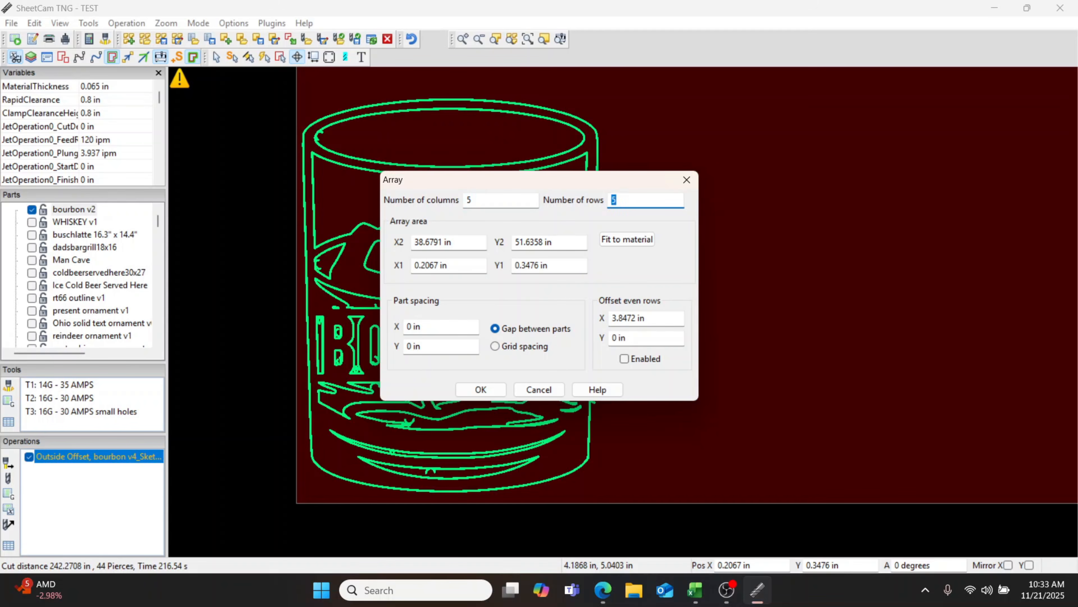
{"action": "type", "text": "2"}
{"action": "left_click", "coordinate": [481, 389]}
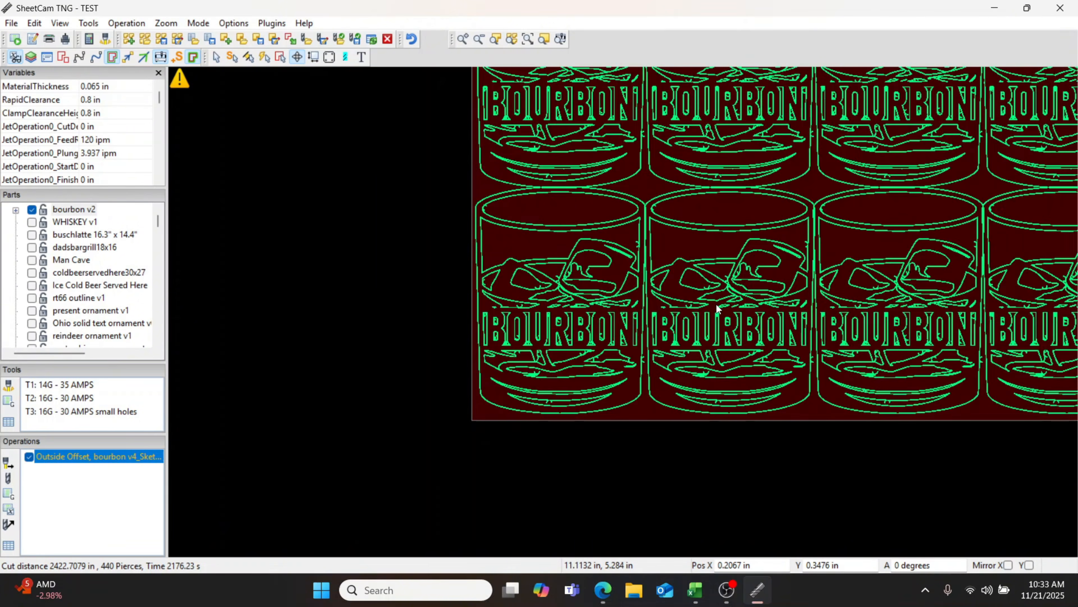
{"action": "scroll", "coordinate": [716, 308], "scroll_direction": "down", "scroll_amount": 5}
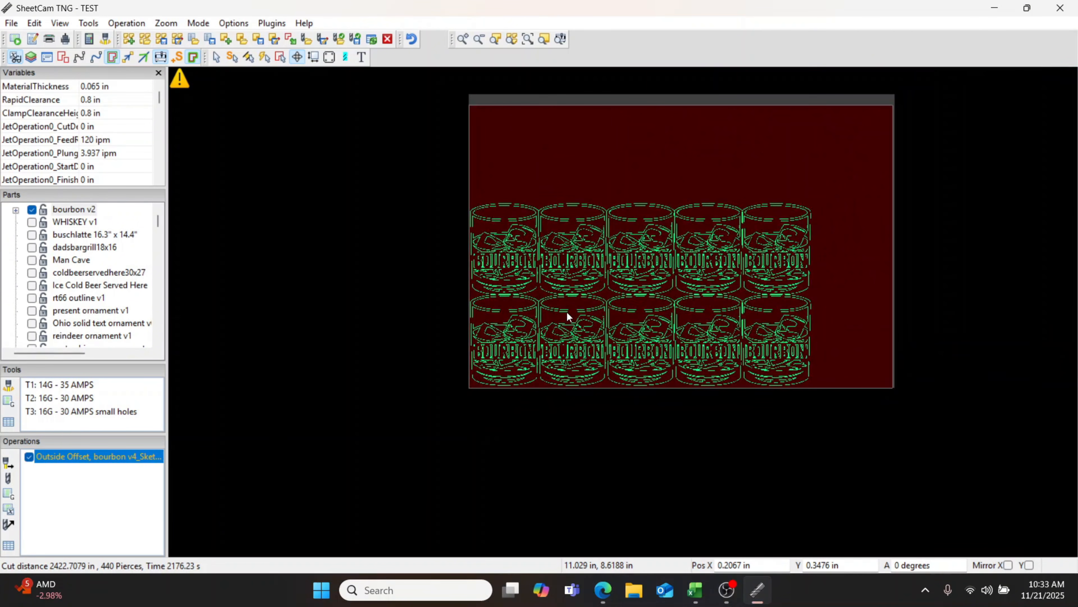
{"action": "scroll", "coordinate": [567, 311], "scroll_direction": "up", "scroll_amount": 7}
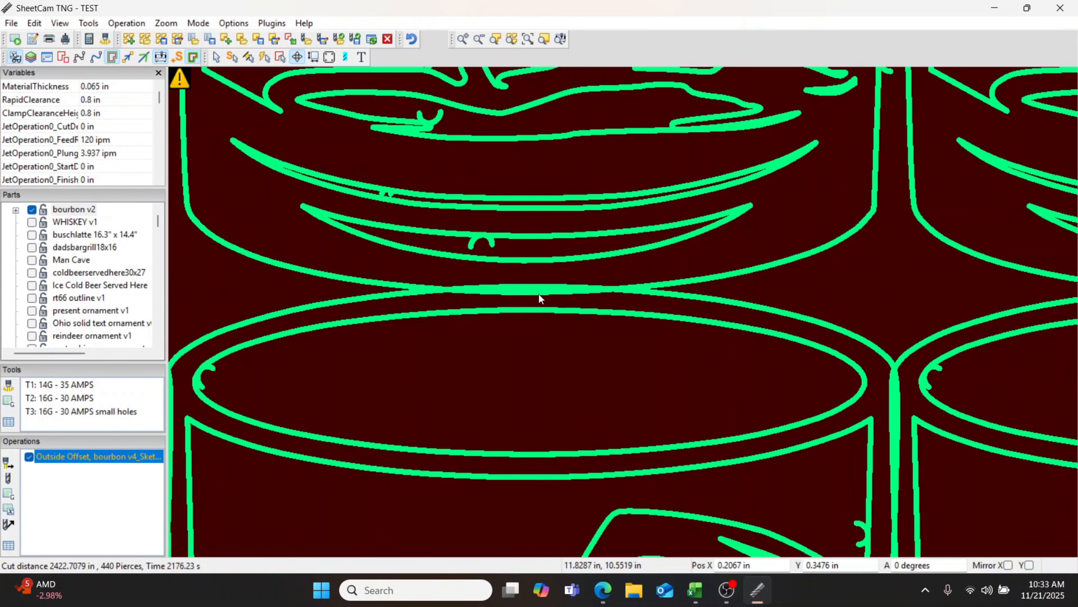
{"action": "scroll", "coordinate": [540, 298], "scroll_direction": "down", "scroll_amount": 6}
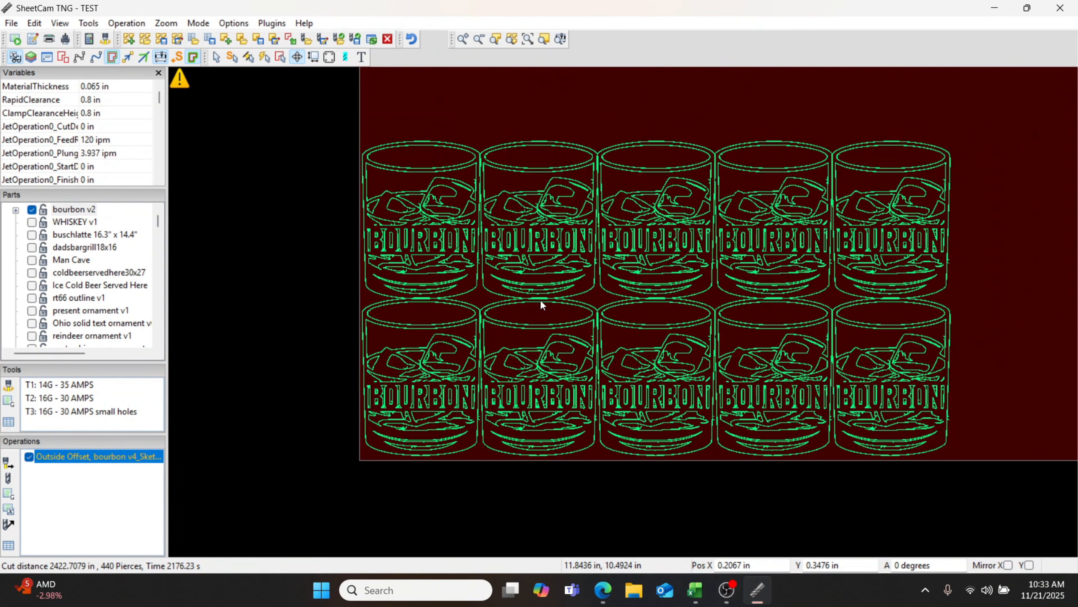
{"action": "middle_click_drag", "start_coordinate": [541, 301], "coordinate": [522, 306]}
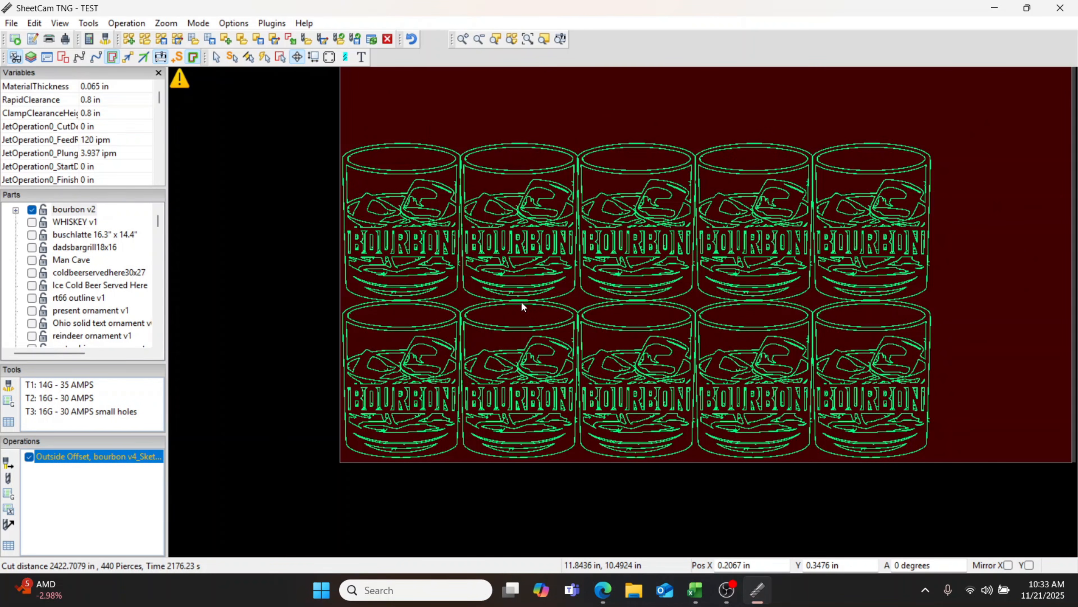
{"action": "key", "text": "ctrl+z"}
Set up a new array of the bourbon glass with 5 columns and 2 rows
{"action": "scroll", "coordinate": [361, 412], "scroll_direction": "up", "scroll_amount": 3}
{"action": "scroll", "coordinate": [458, 357], "scroll_direction": "up", "scroll_amount": 1}
{"action": "right_click", "coordinate": [457, 359]}
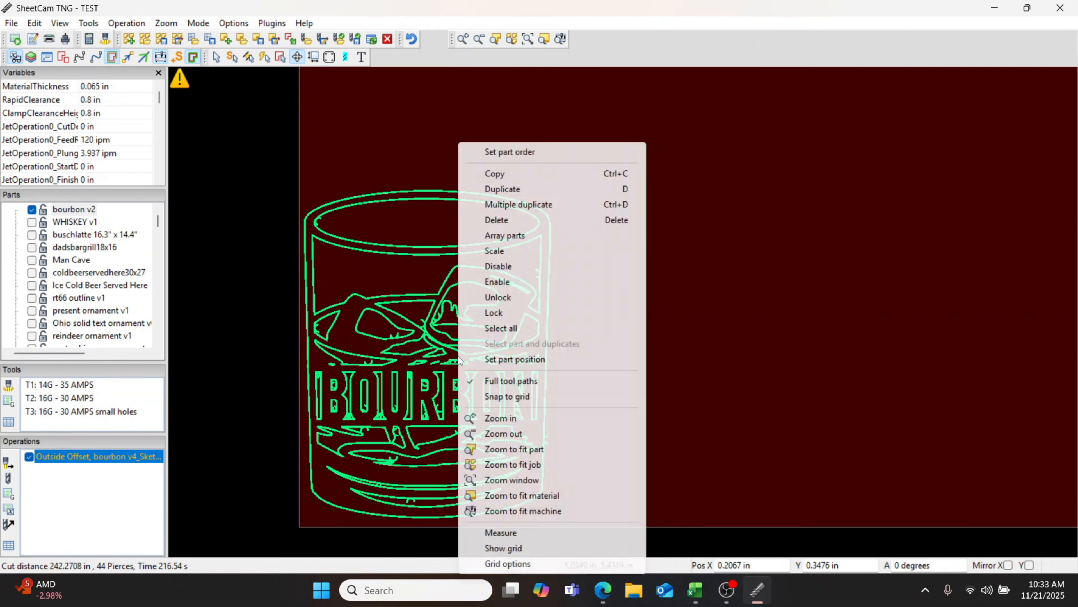
{"action": "left_click", "coordinate": [504, 236]}
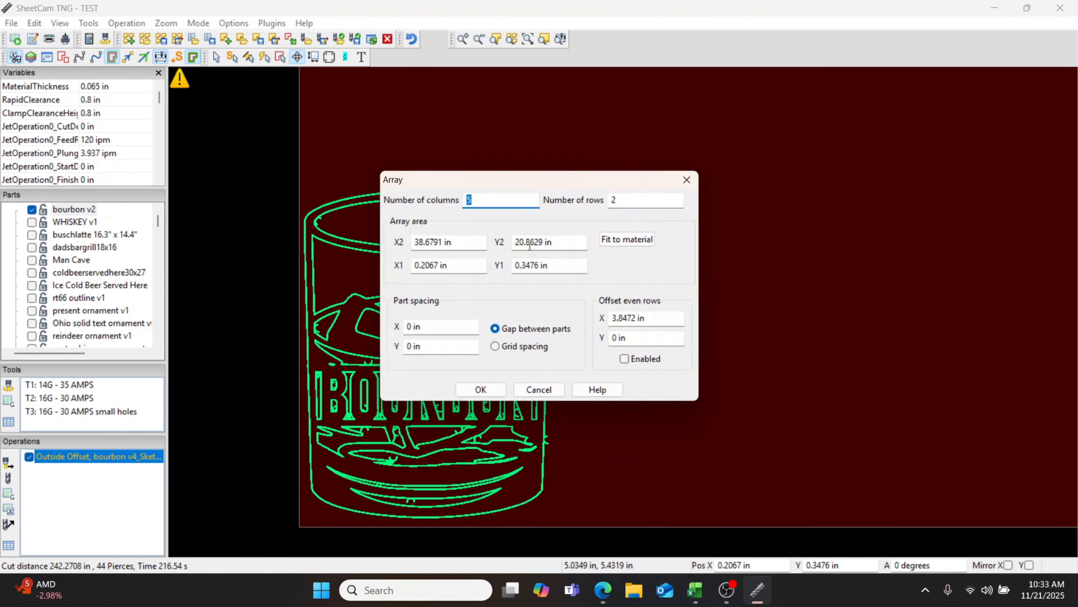
{"action": "type", "text": "5"}
{"action": "key", "text": "Tab"}
{"action": "type", "text": "2"}
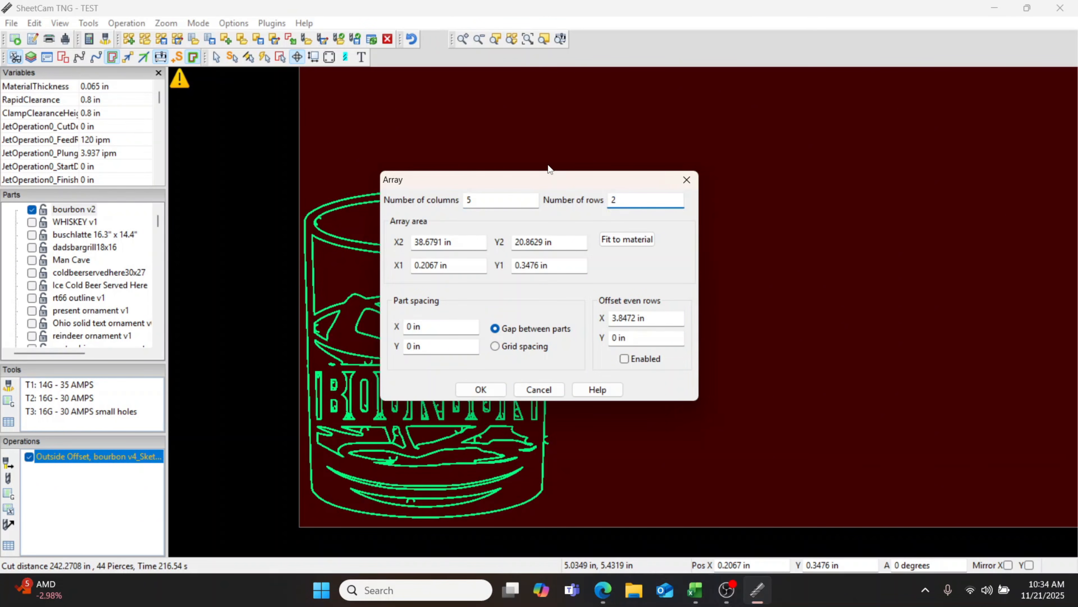
Set the gap between parts to 0.25 in in both X and Y and create the array
{"action": "double_click", "coordinate": [410, 326]}
{"action": "type", "text": ".25"}
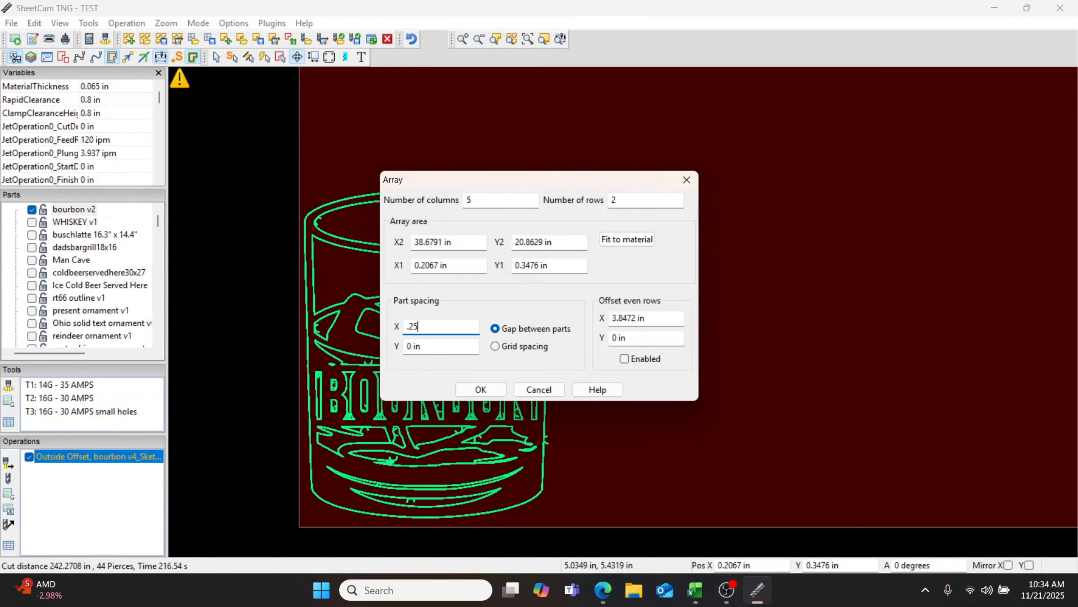
{"action": "key", "text": "Tab"}
{"action": "type", "text": "."}
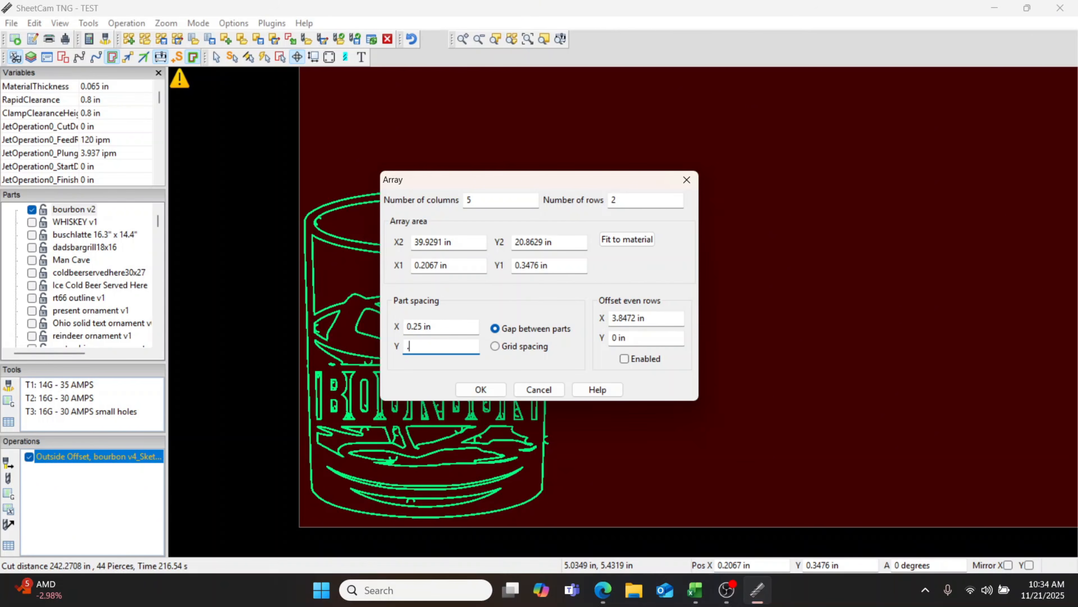
{"action": "type", "text": "25"}
{"action": "key", "text": "shift+Tab"}
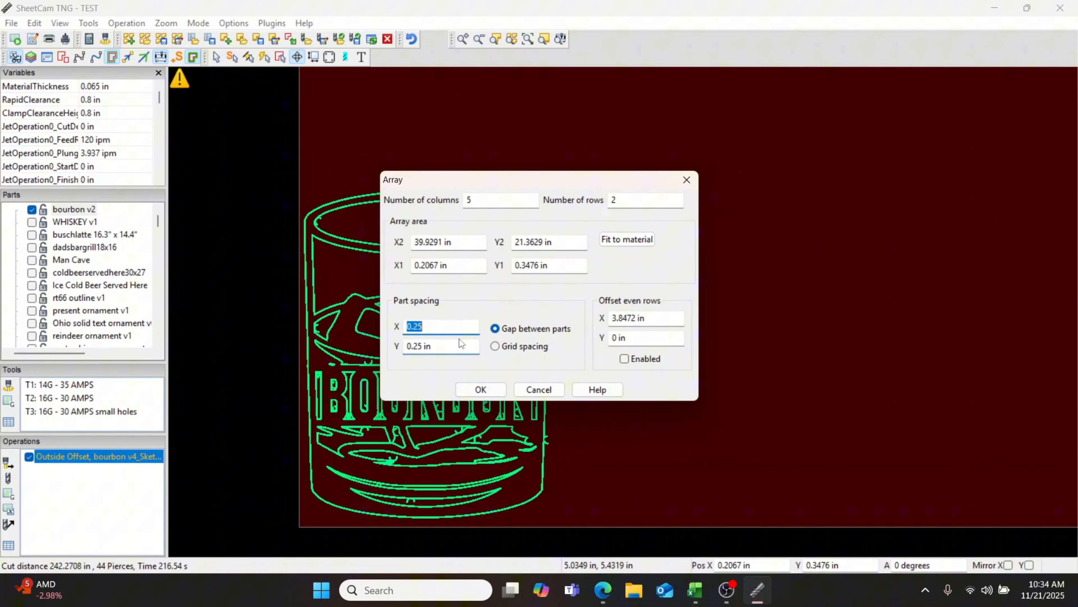
{"action": "left_click", "coordinate": [476, 390]}
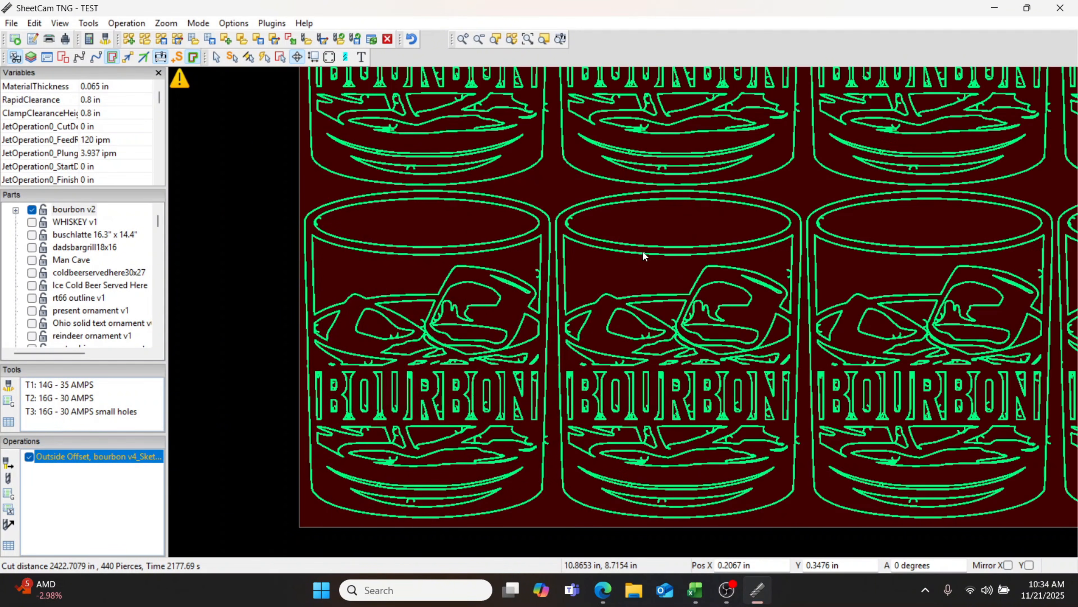
Examine the gaps between the arrayed bourbon glasses and the space they take on the sheet, and undo the array
{"action": "middle_click_drag", "start_coordinate": [704, 309], "coordinate": [620, 351]}
{"action": "scroll", "coordinate": [690, 251], "scroll_direction": "down", "scroll_amount": 2}
{"action": "middle_click_drag", "start_coordinate": [690, 252], "coordinate": [540, 381]}
{"action": "scroll", "coordinate": [597, 321], "scroll_direction": "down", "scroll_amount": 2}
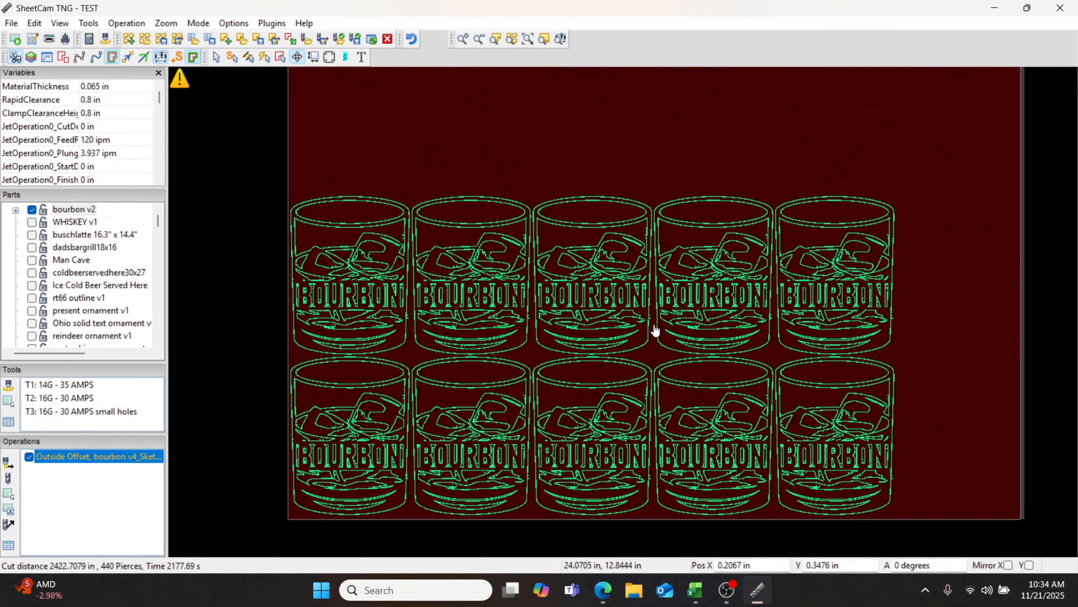
{"action": "scroll", "coordinate": [653, 209], "scroll_direction": "up", "scroll_amount": 4}
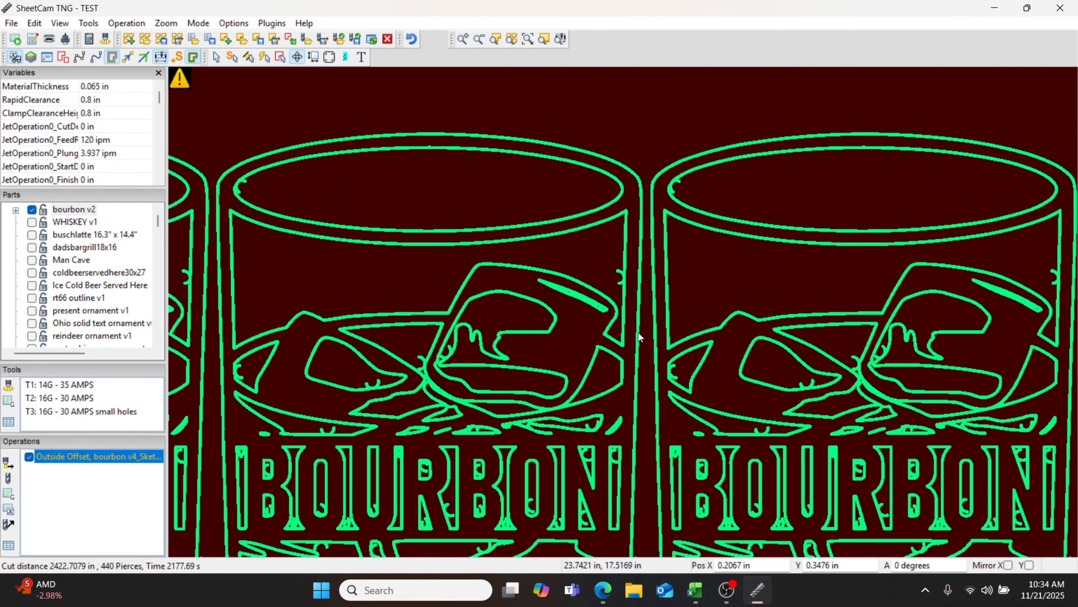
{"action": "scroll", "coordinate": [639, 332], "scroll_direction": "down", "scroll_amount": 2}
{"action": "middle_click_drag", "start_coordinate": [638, 356], "coordinate": [720, 176]}
{"action": "scroll", "coordinate": [722, 179], "scroll_direction": "down", "scroll_amount": 1}
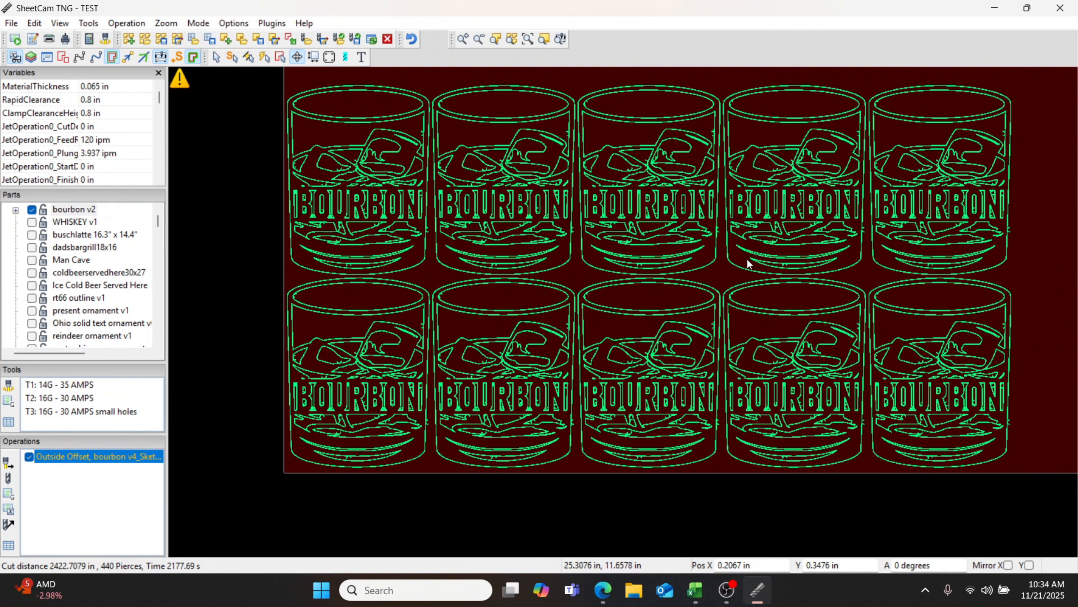
{"action": "scroll", "coordinate": [746, 259], "scroll_direction": "down", "scroll_amount": 2}
{"action": "middle_click_drag", "start_coordinate": [743, 259], "coordinate": [689, 293]}
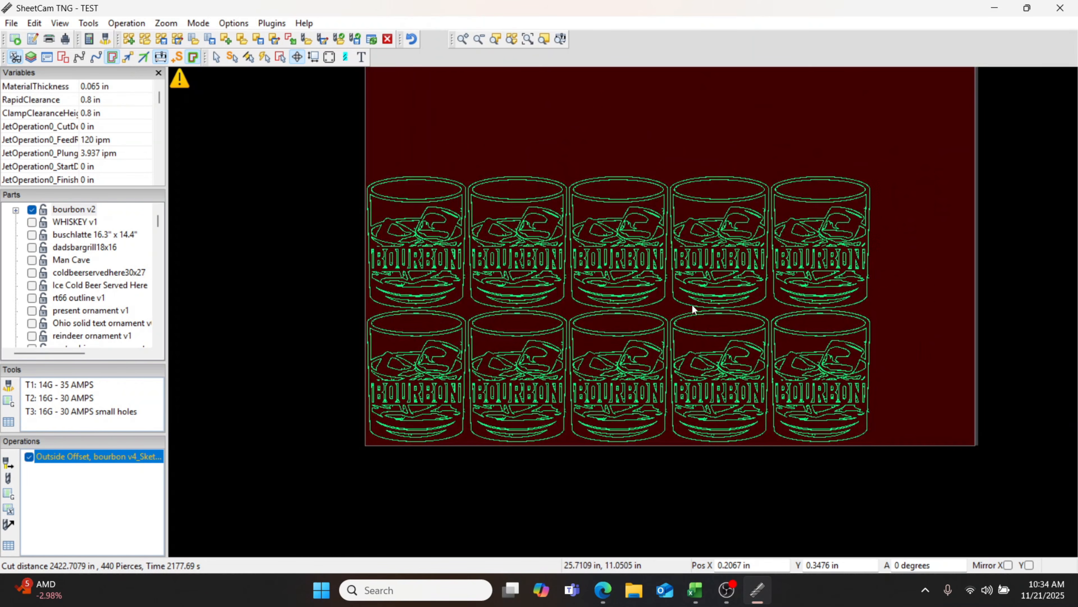
{"action": "scroll", "coordinate": [711, 310], "scroll_direction": "up", "scroll_amount": 1}
{"action": "scroll", "coordinate": [713, 312], "scroll_direction": "down", "scroll_amount": 2}
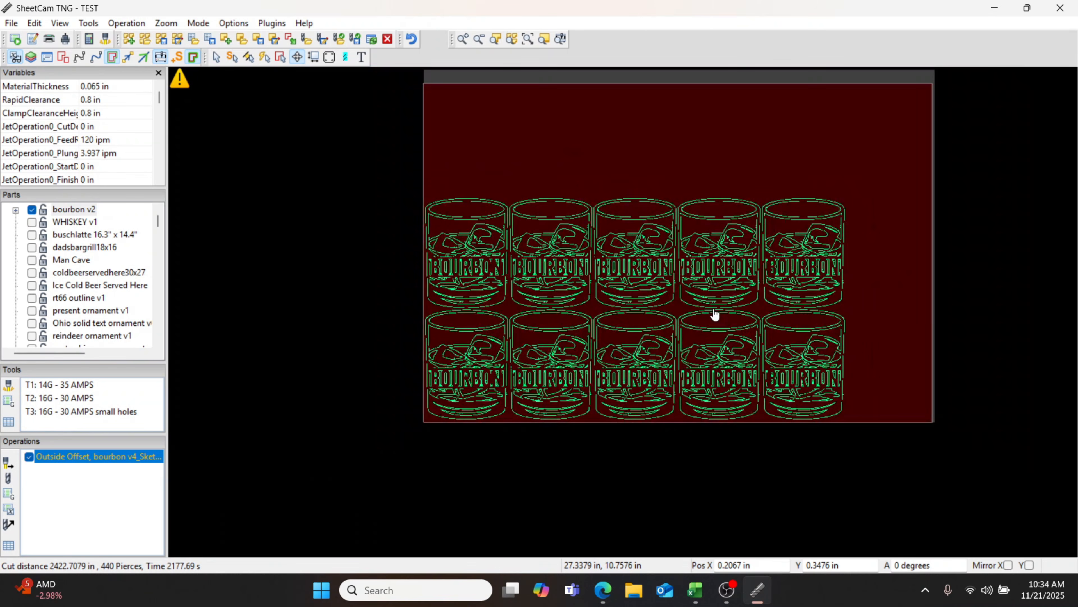
{"action": "scroll", "coordinate": [701, 312], "scroll_direction": "up", "scroll_amount": 3}
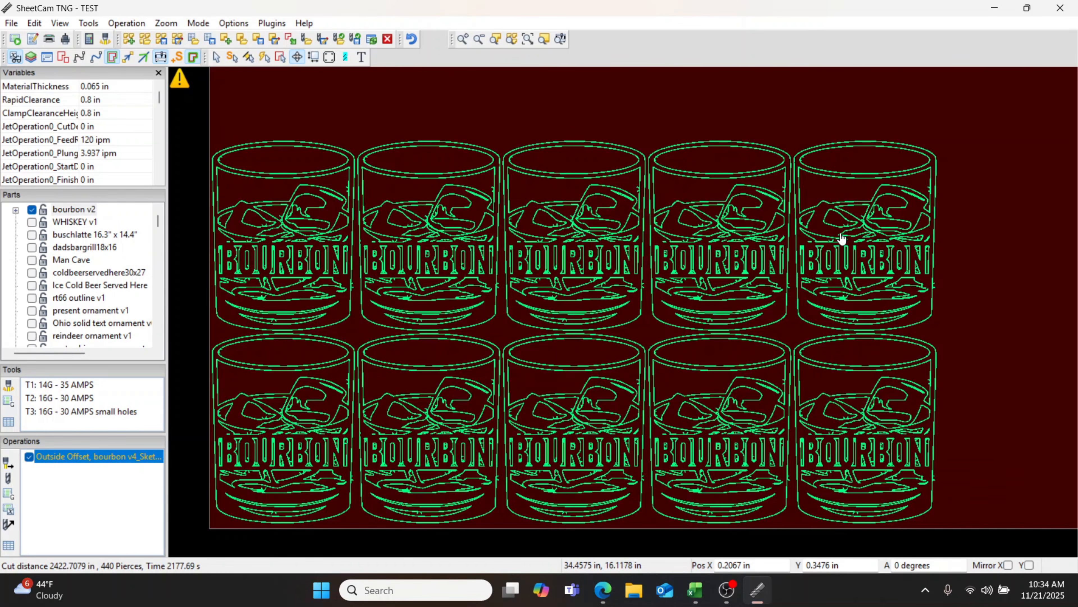
{"action": "mouse_move", "coordinate": [842, 239]}
{"action": "middle_mouse_down"}
{"action": "mouse_move", "coordinate": [739, 281]}
{"action": "mouse_move", "coordinate": [840, 222]}
{"action": "middle_mouse_up"}
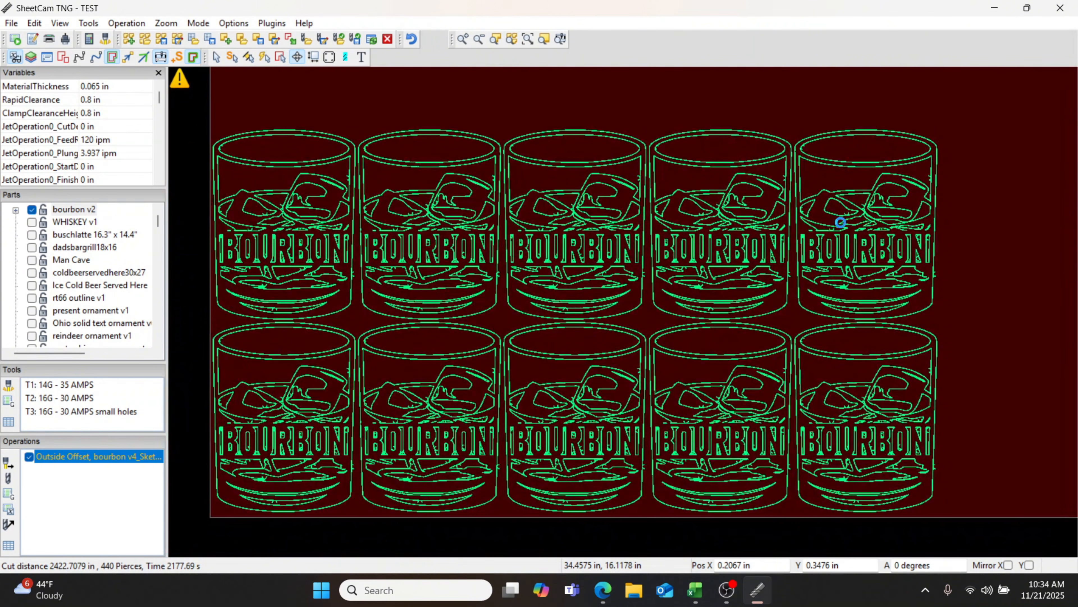
{"action": "key", "text": "ctrl+z"}
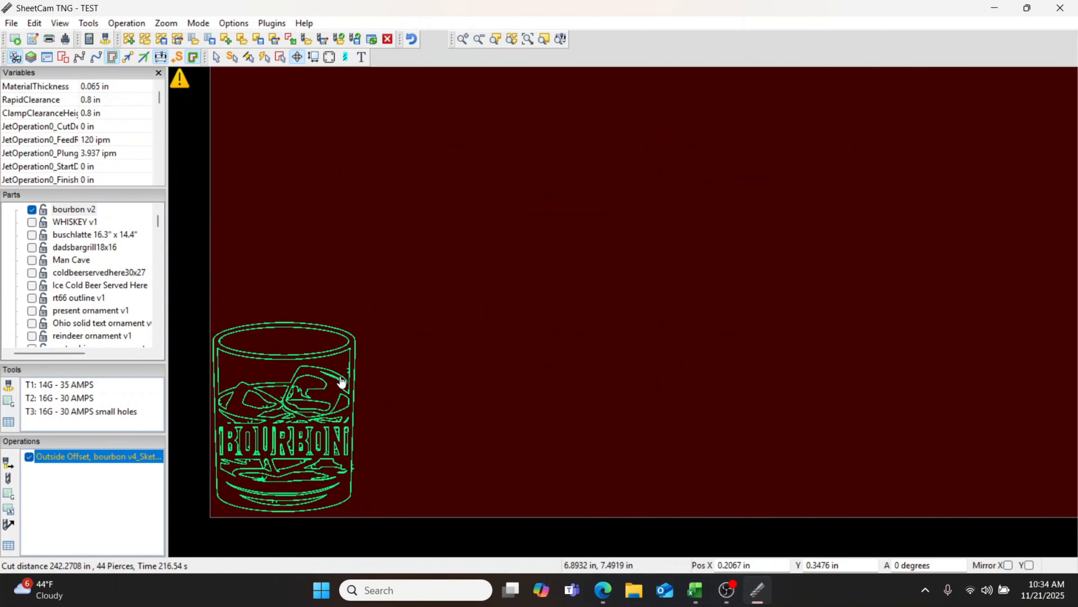
Scale the bourbon glass by a factor of 1.5, and undo the scaling
{"action": "middle_click_drag", "start_coordinate": [341, 381], "coordinate": [638, 300]}
{"action": "scroll", "coordinate": [648, 345], "scroll_direction": "up", "scroll_amount": 2}
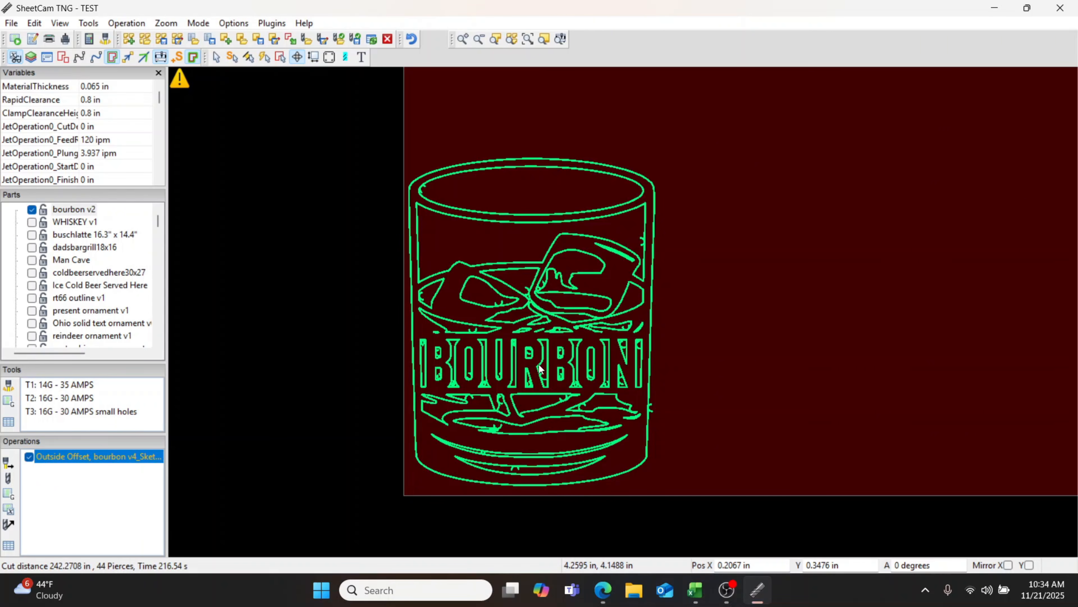
{"action": "right_click", "coordinate": [551, 325]}
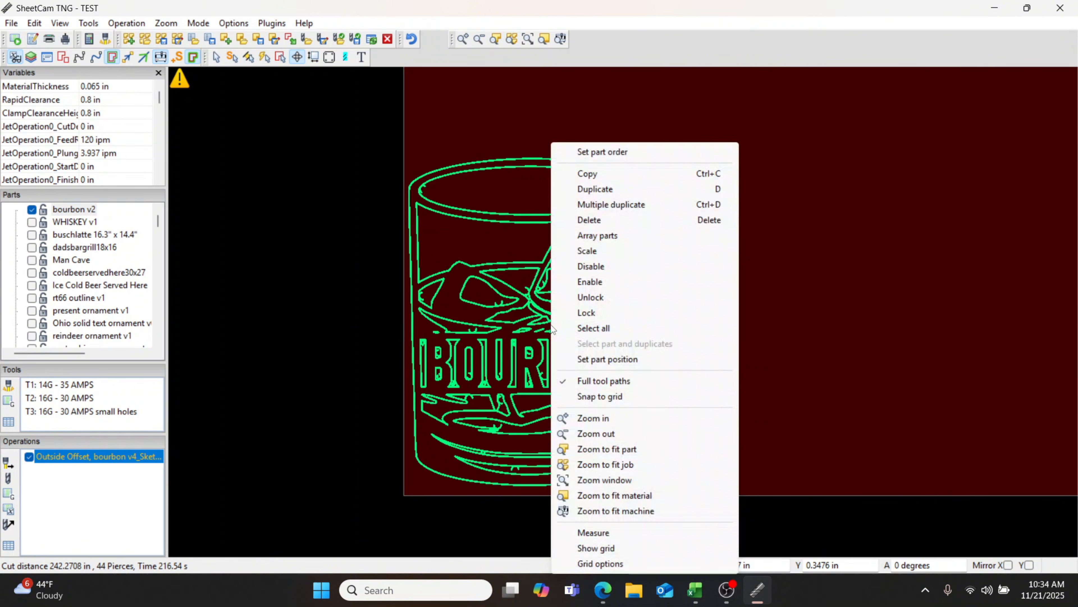
{"action": "left_click", "coordinate": [596, 251]}
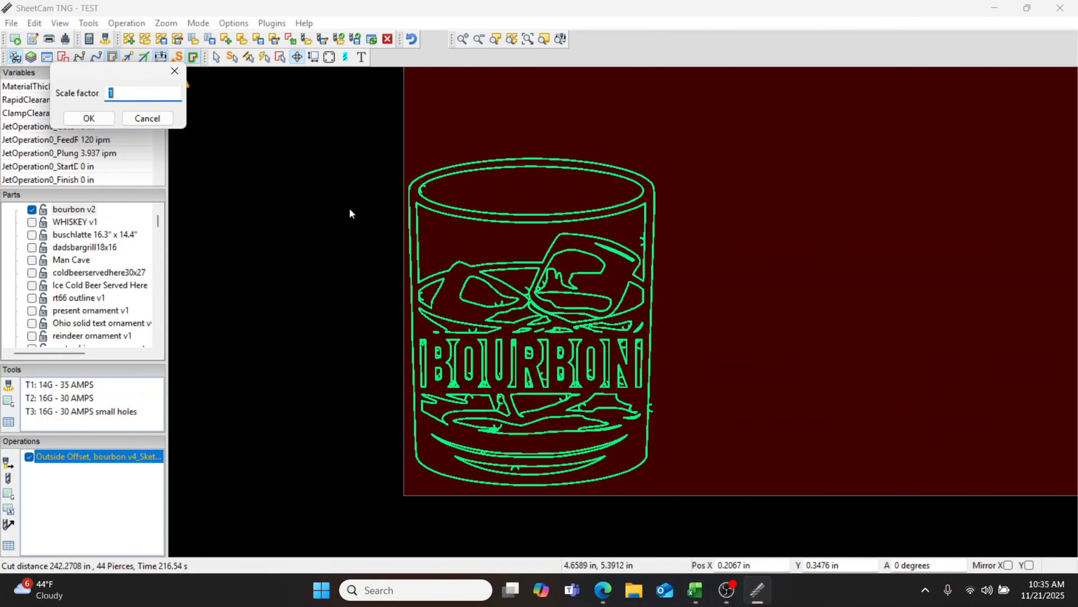
{"action": "type", "text": "1.5"}
{"action": "left_click", "coordinate": [105, 117]}
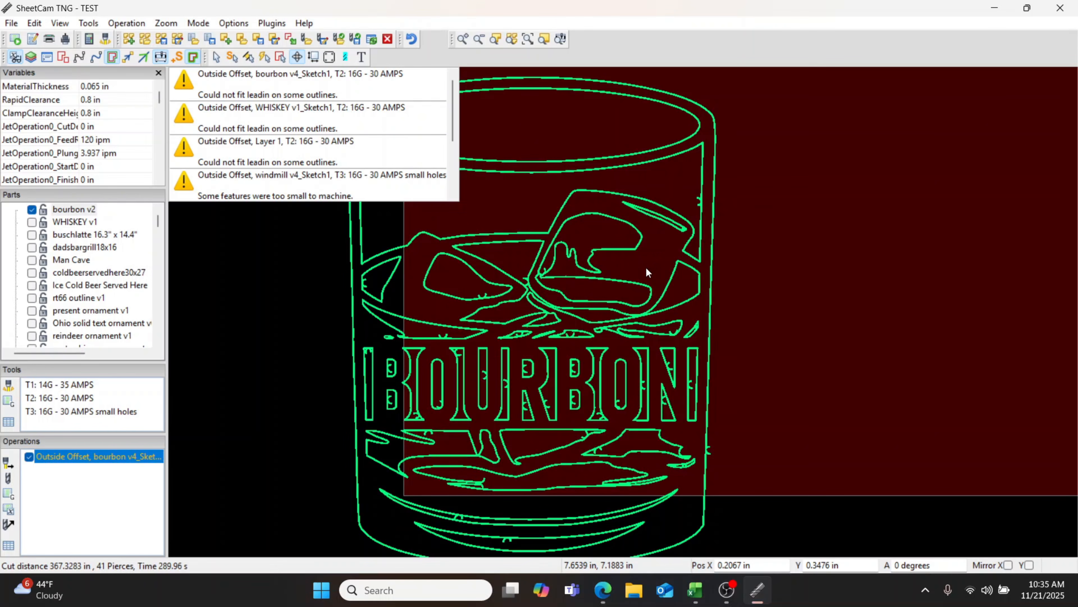
{"action": "key", "text": "ctrl+z"}
{"action": "right_click", "coordinate": [531, 344]}
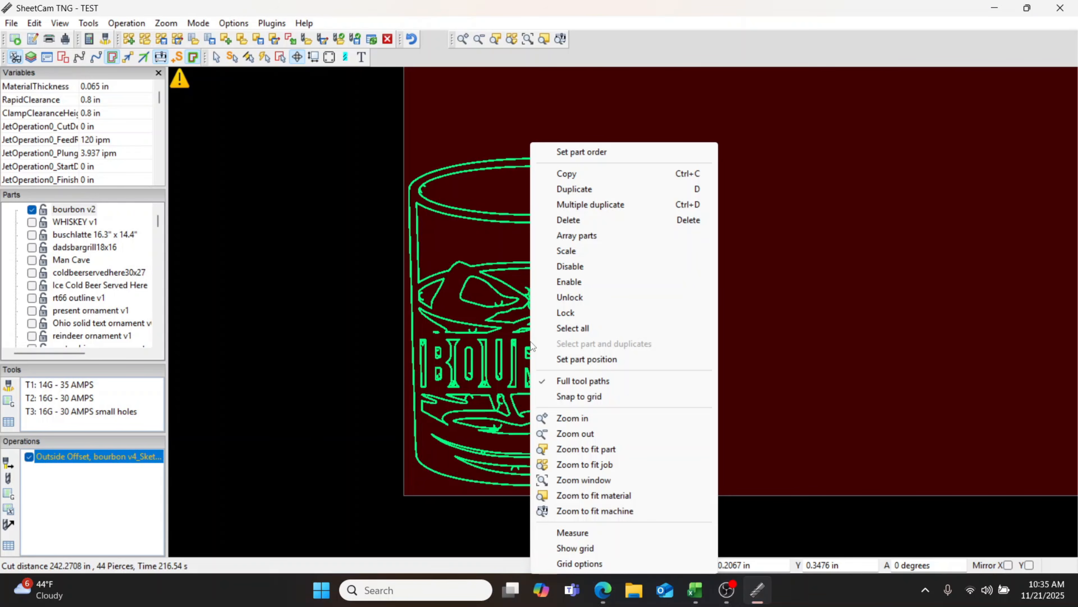
{"action": "left_click", "coordinate": [346, 369]}
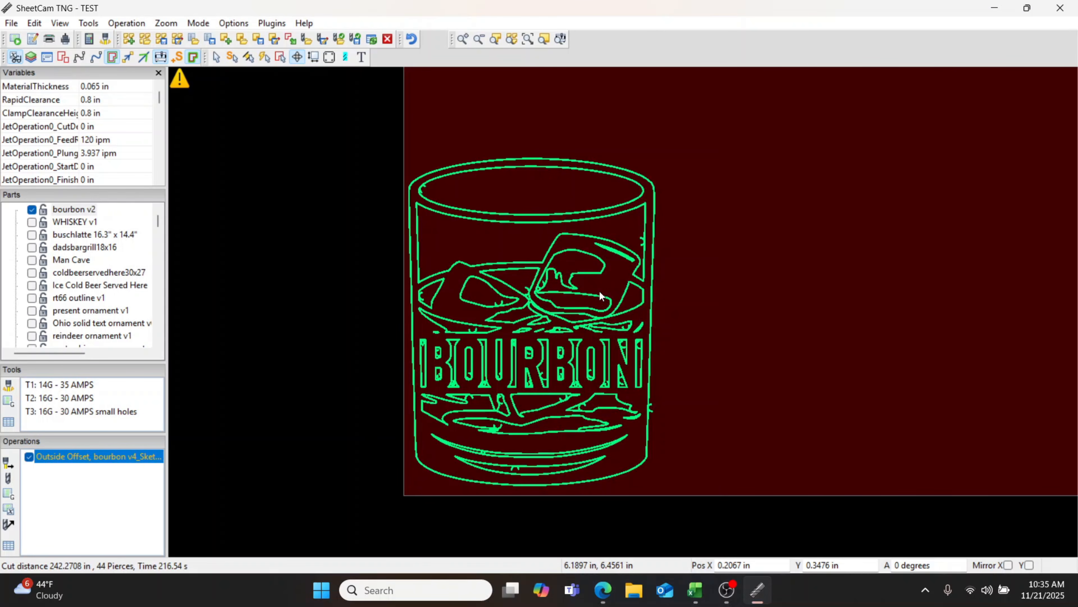
Measure the bourbon glass's overall height from its bottom edge to the top of the rim
{"action": "right_click", "coordinate": [486, 385]}
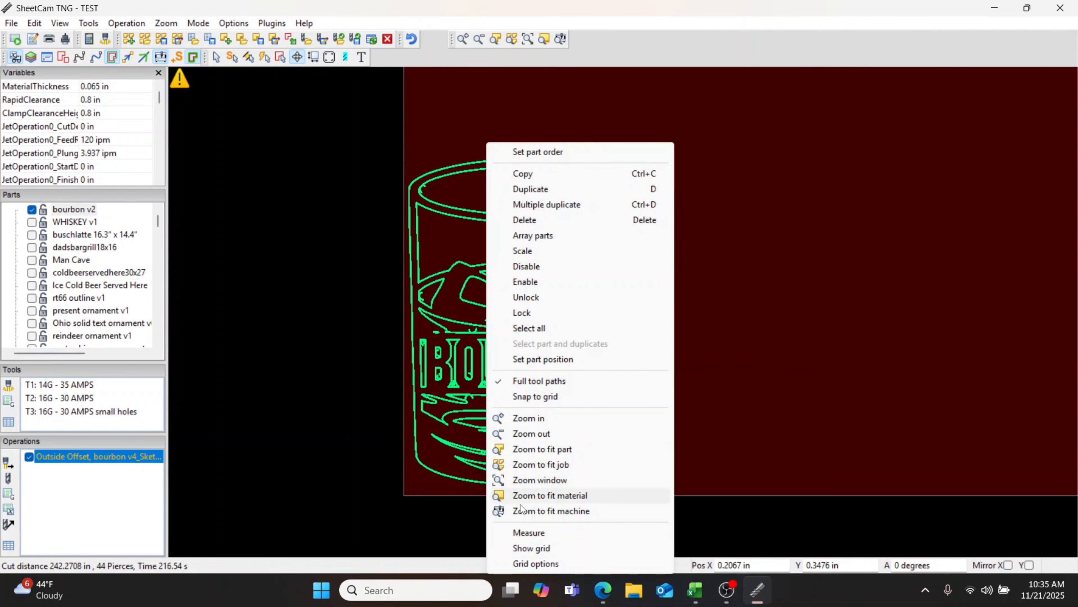
{"action": "left_click", "coordinate": [531, 531]}
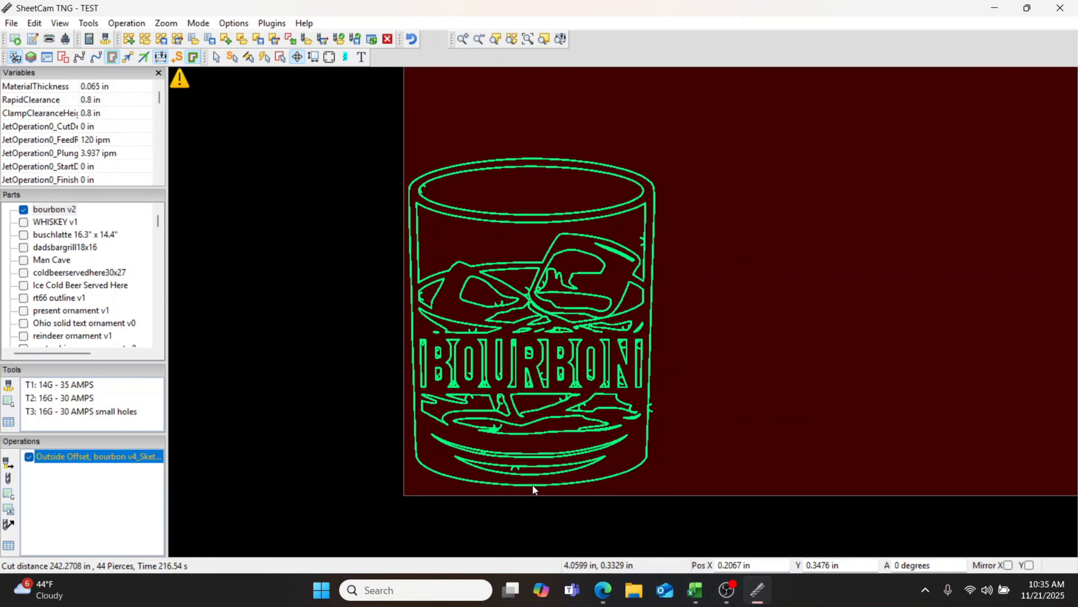
{"action": "left_click_drag", "start_coordinate": [532, 484], "coordinate": [521, 158]}
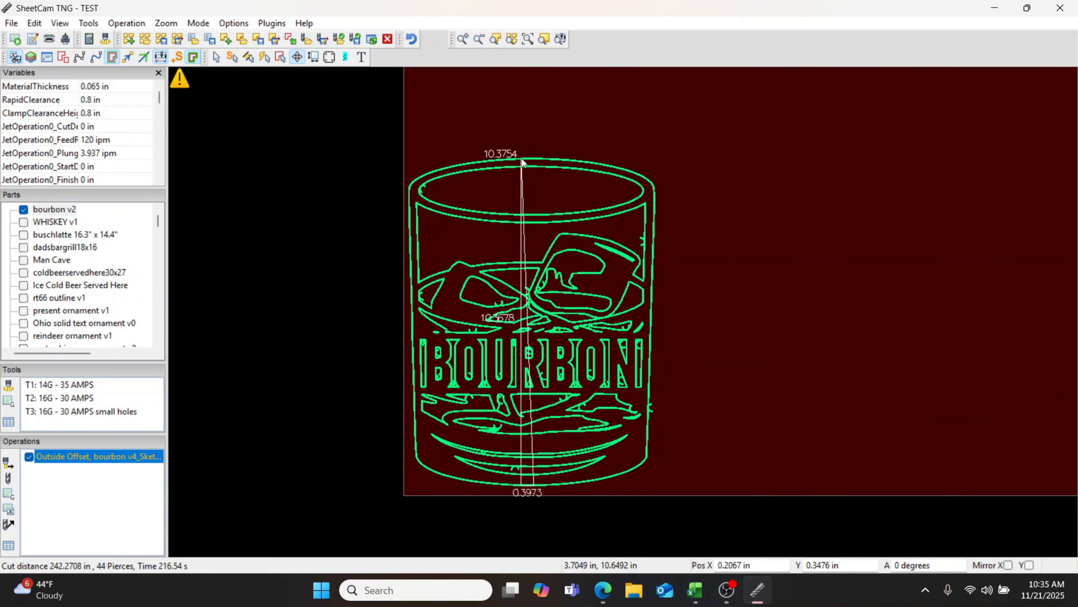
{"action": "left_click_drag", "start_coordinate": [522, 159], "coordinate": [522, 158]}
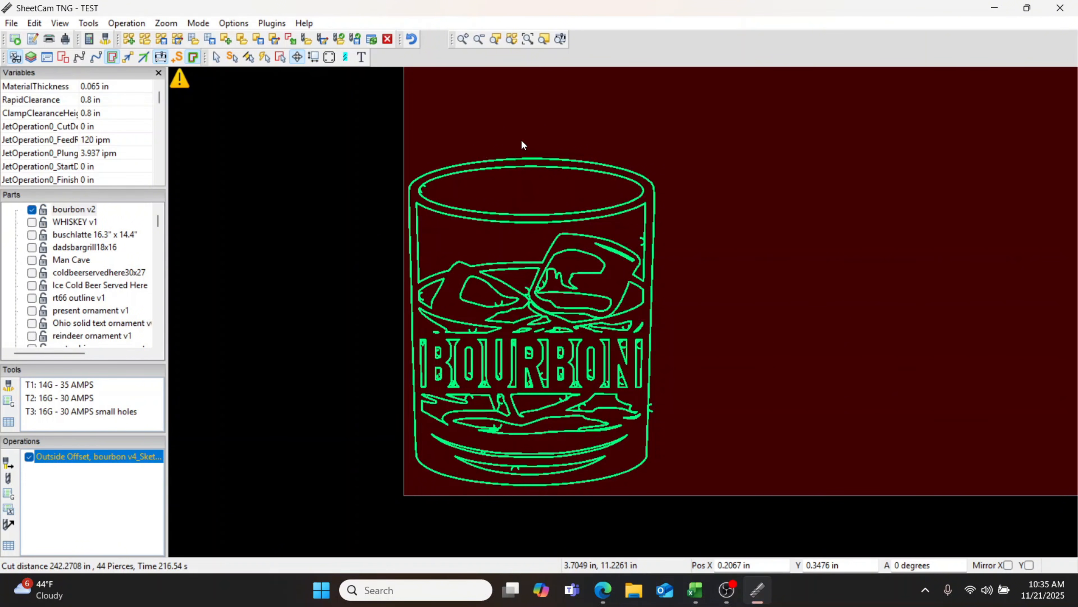